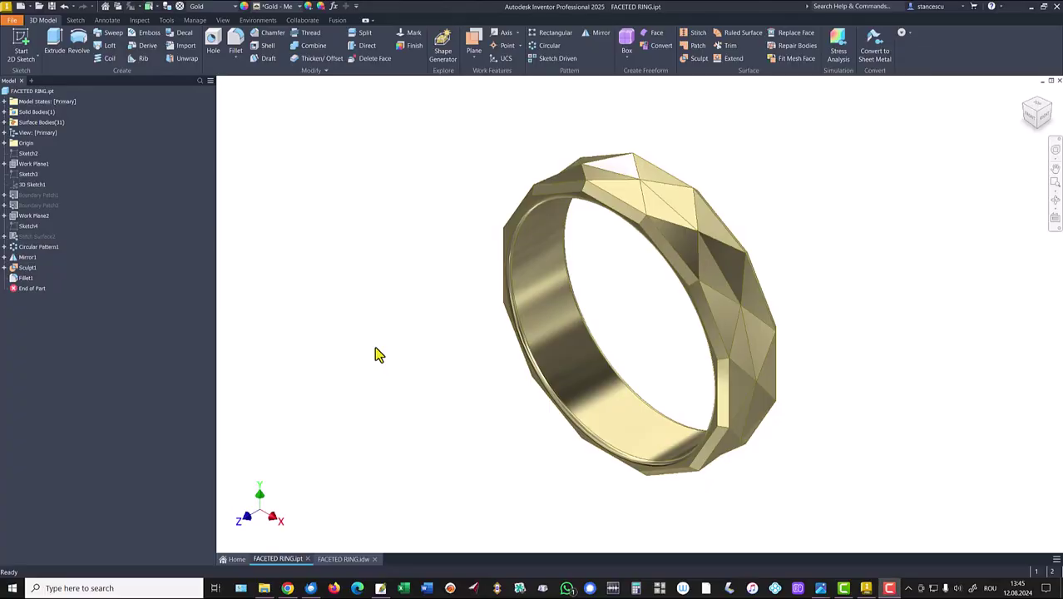
Orbit the ring, return to Home view, and bring up the FACETED RING.idw drawing.
{"action": "left_click", "coordinate": [374, 345]}
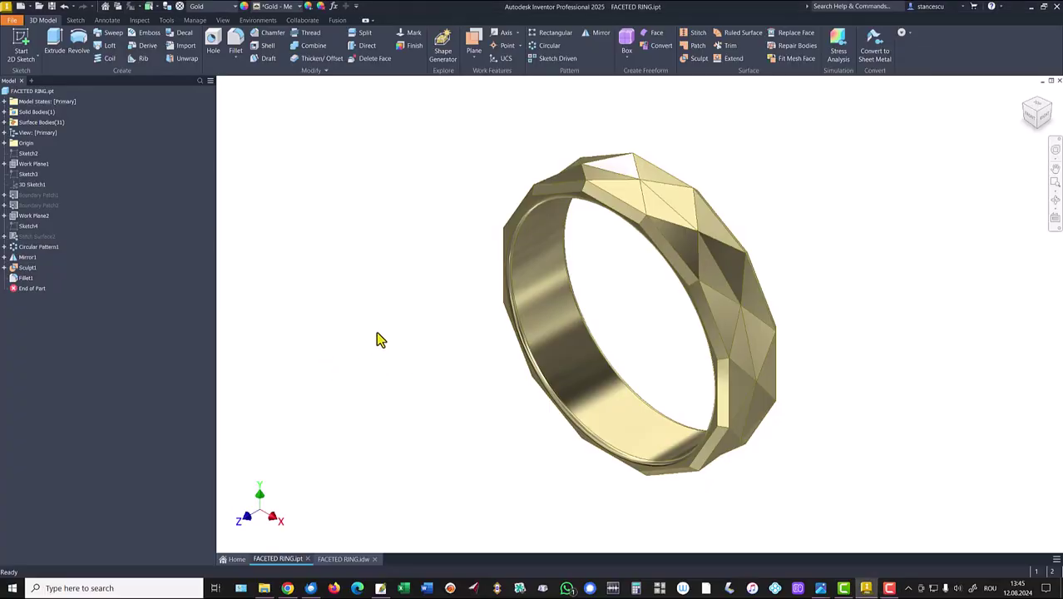
{"action": "middle_click_drag", "start_coordinate": [375, 369], "coordinate": [418, 235], "text": "shift"}
{"action": "key", "text": "F6"}
{"action": "left_click", "coordinate": [335, 556]}
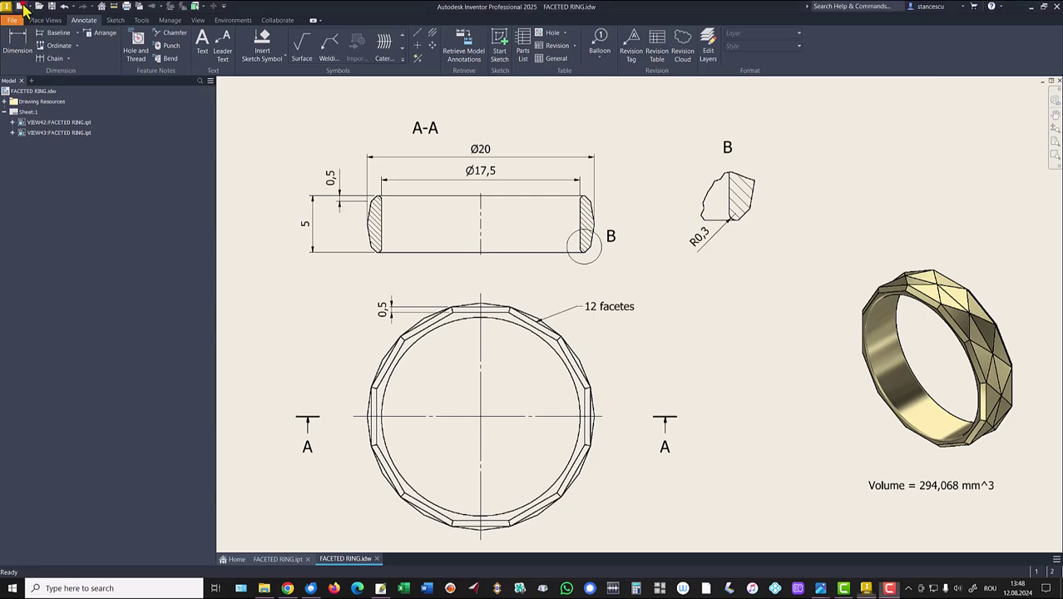
Create a new Standard (mm).ipt part and start a 2D sketch on an origin plane.
{"action": "left_click", "coordinate": [24, 5]}
{"action": "left_click", "coordinate": [463, 185]}
{"action": "double_click", "coordinate": [464, 184]}
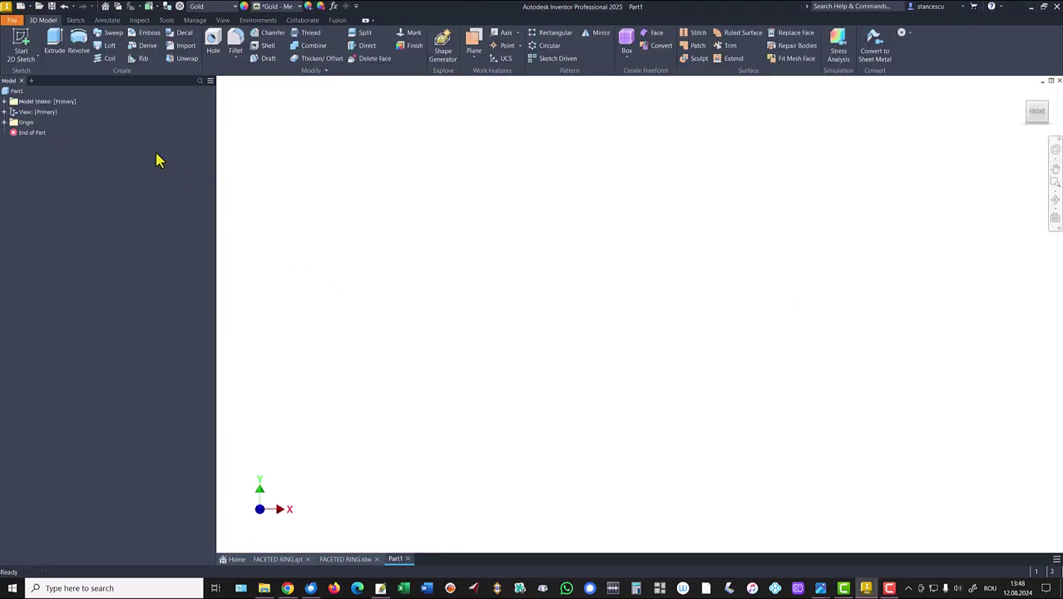
{"action": "left_click", "coordinate": [21, 46]}
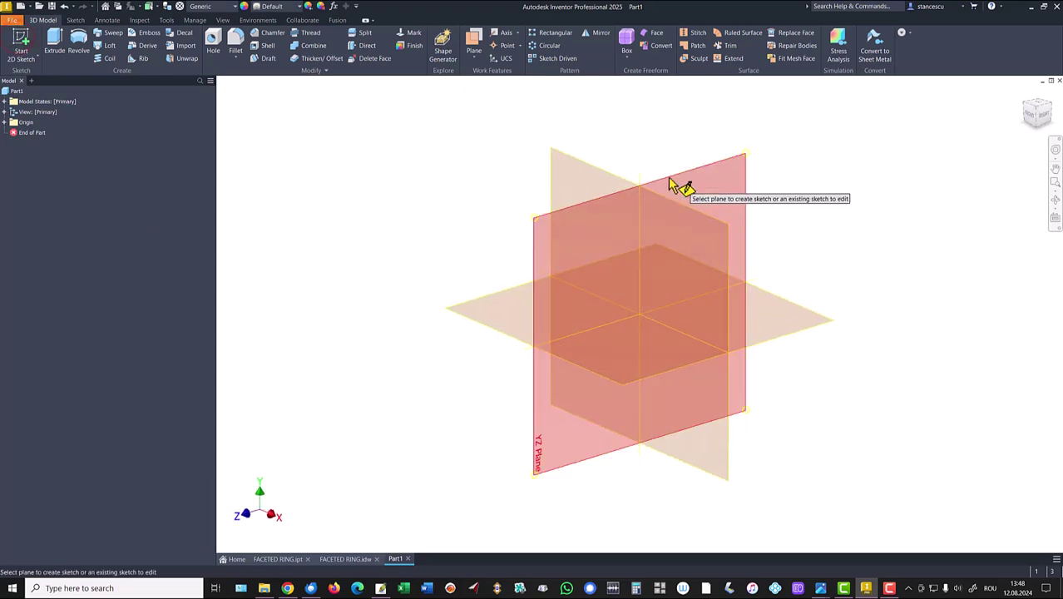
{"action": "left_click", "coordinate": [593, 172]}
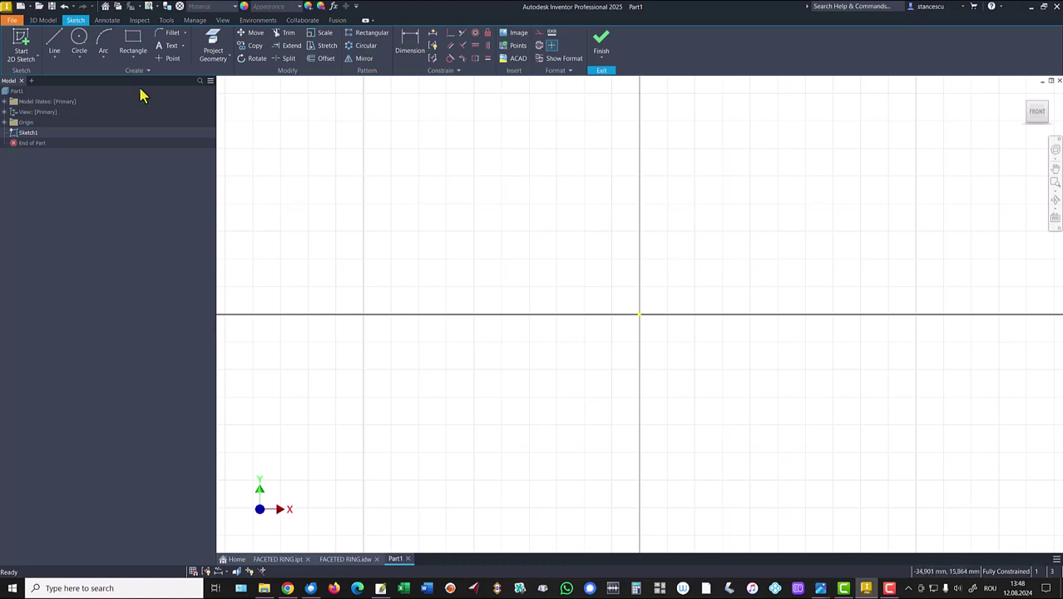
Draw a 12-sided polygon centred on the origin.
{"action": "left_click", "coordinate": [134, 59]}
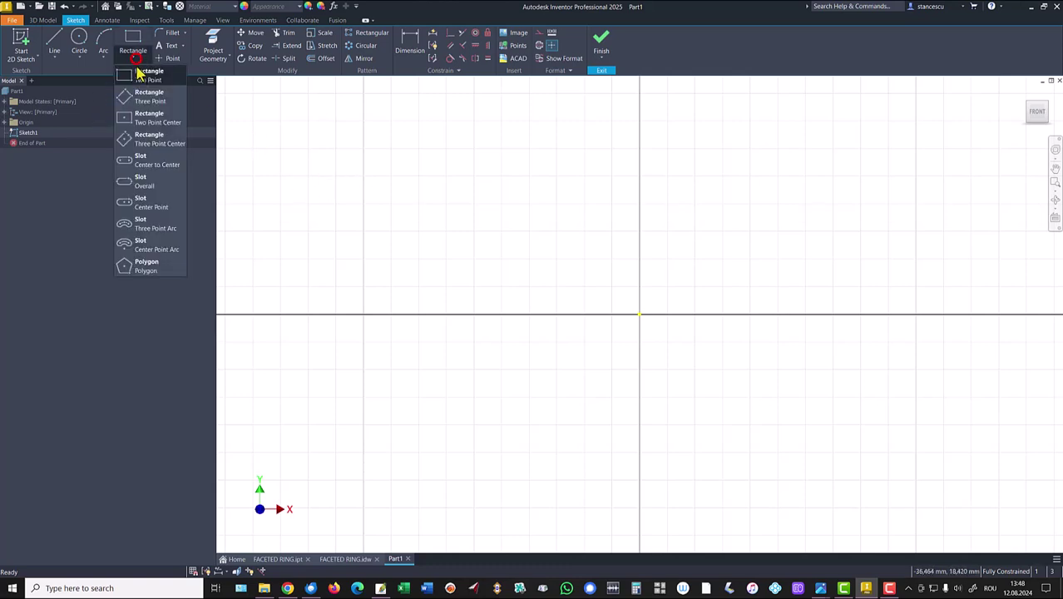
{"action": "left_click", "coordinate": [145, 268]}
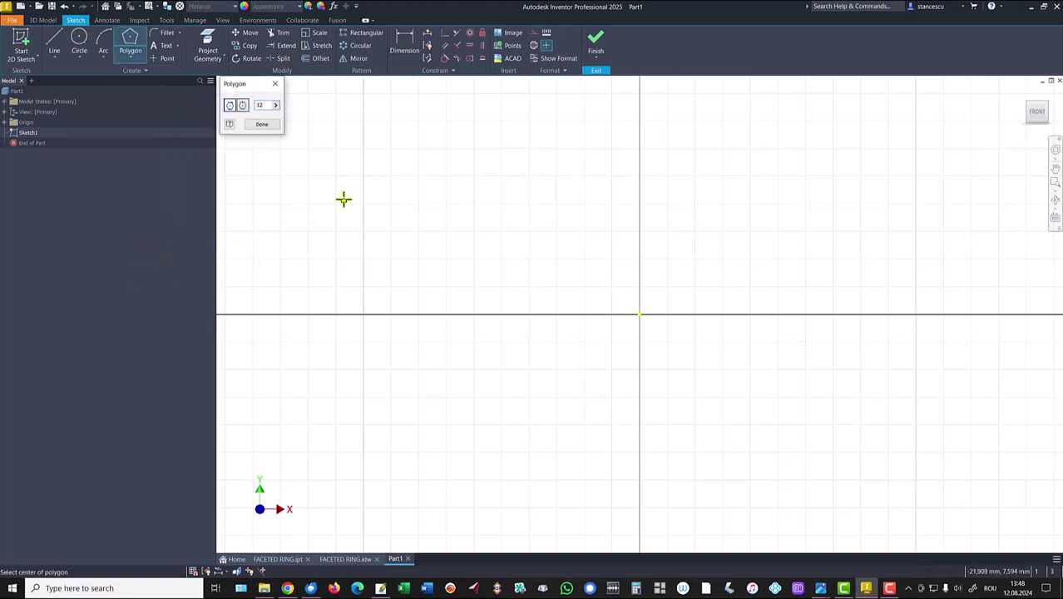
{"action": "left_click", "coordinate": [638, 316]}
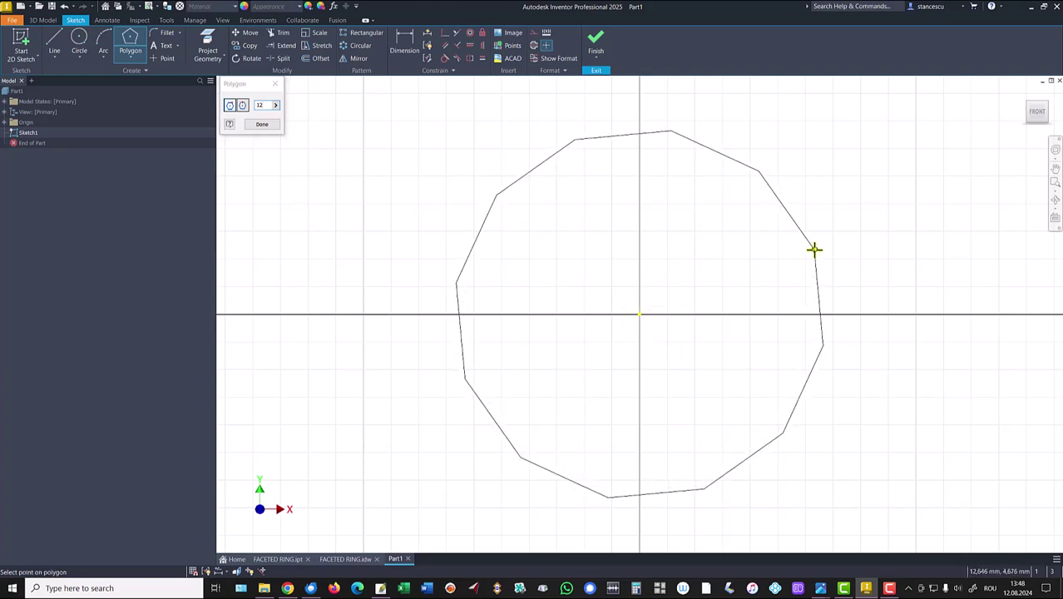
{"action": "left_click", "coordinate": [820, 246]}
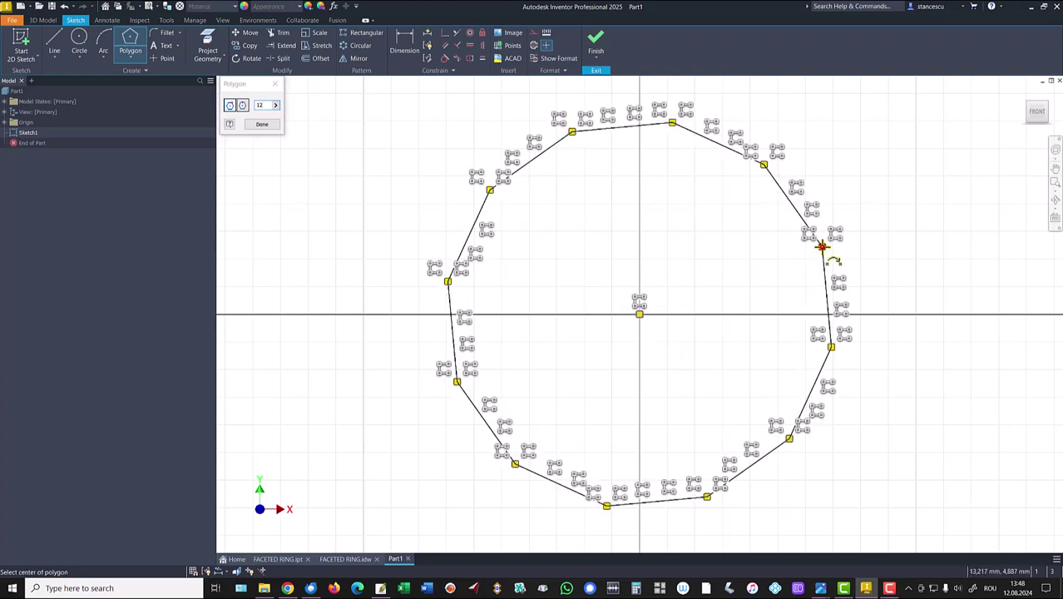
Align the top vertex vertically with the centre and dimension opposite vertices to 20.
{"action": "left_click", "coordinate": [480, 46]}
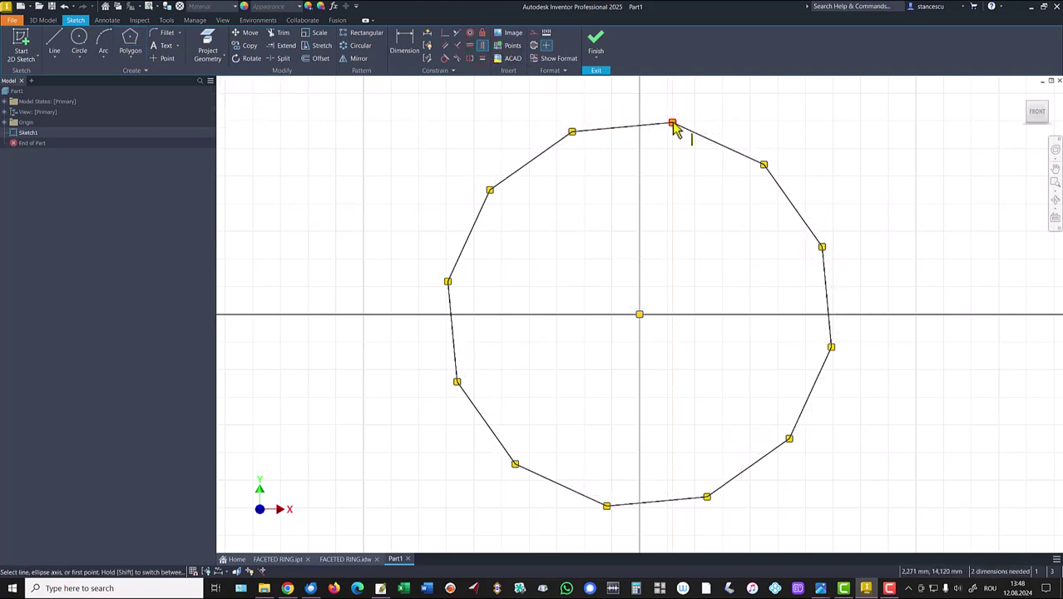
{"action": "left_click", "coordinate": [673, 123]}
{"action": "left_click", "coordinate": [639, 314]}
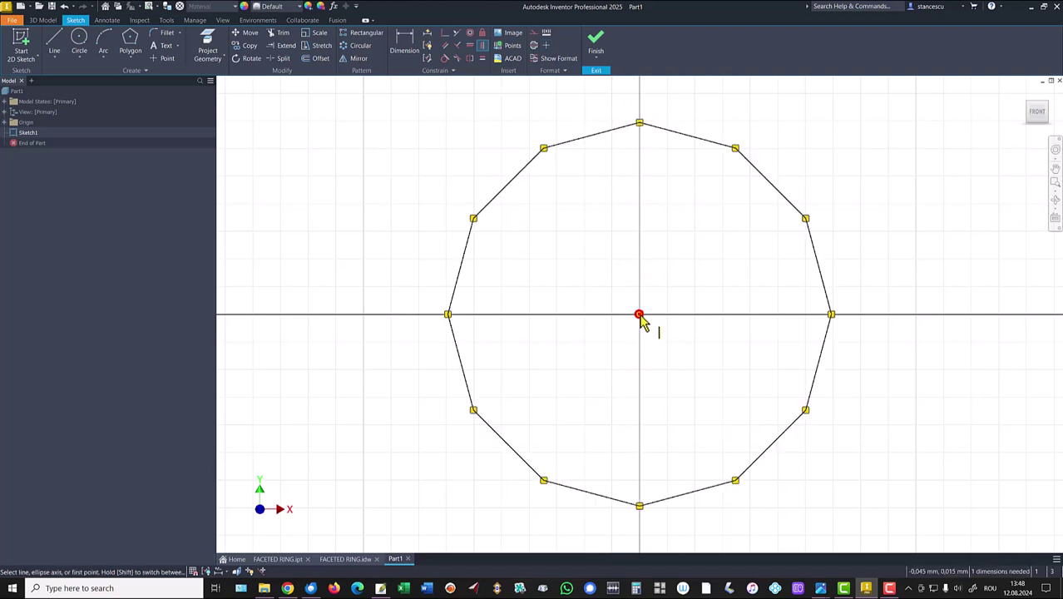
{"action": "left_click", "coordinate": [404, 39]}
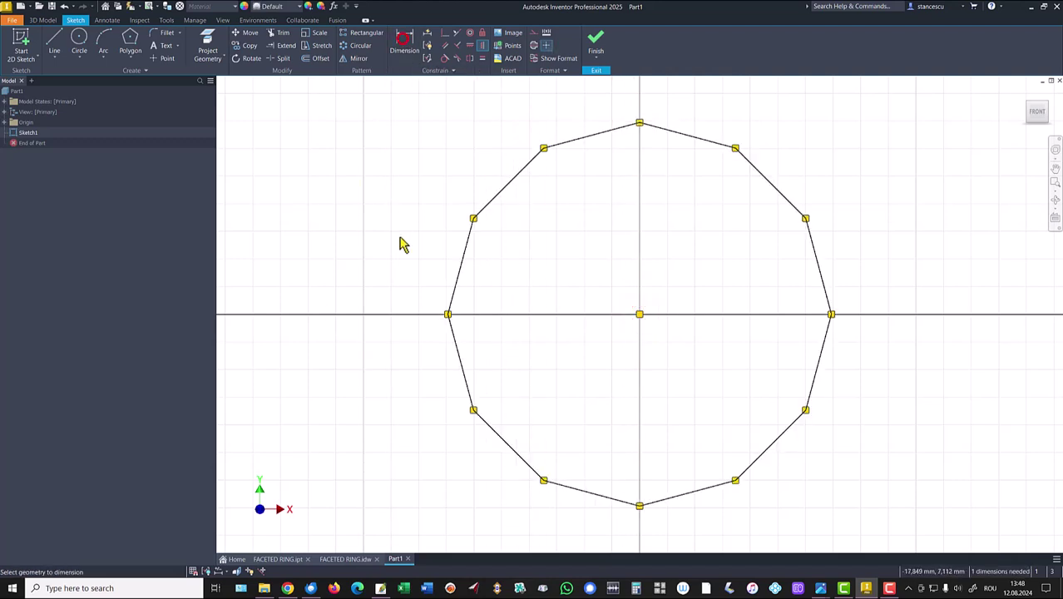
{"action": "left_click", "coordinate": [448, 316]}
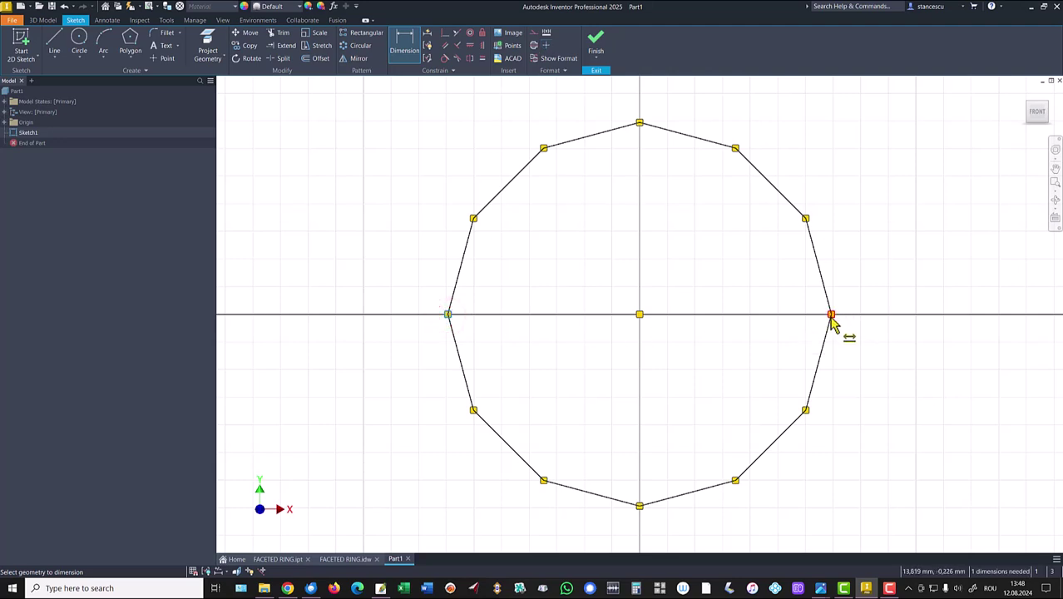
{"action": "left_click", "coordinate": [832, 315]}
{"action": "left_click", "coordinate": [671, 269]}
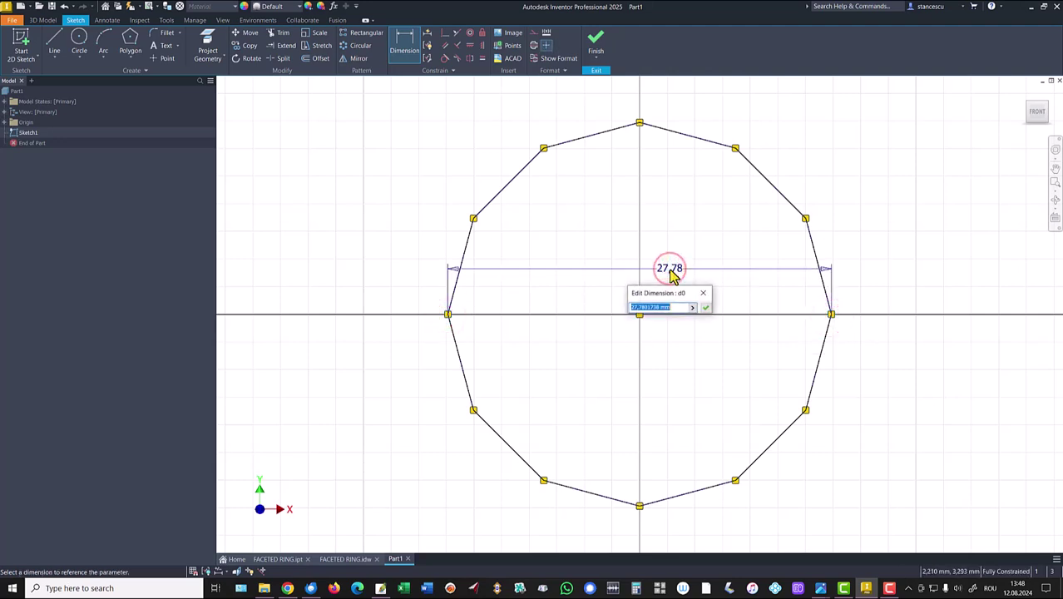
{"action": "type", "text": "20"}
{"action": "key", "text": "Return"}
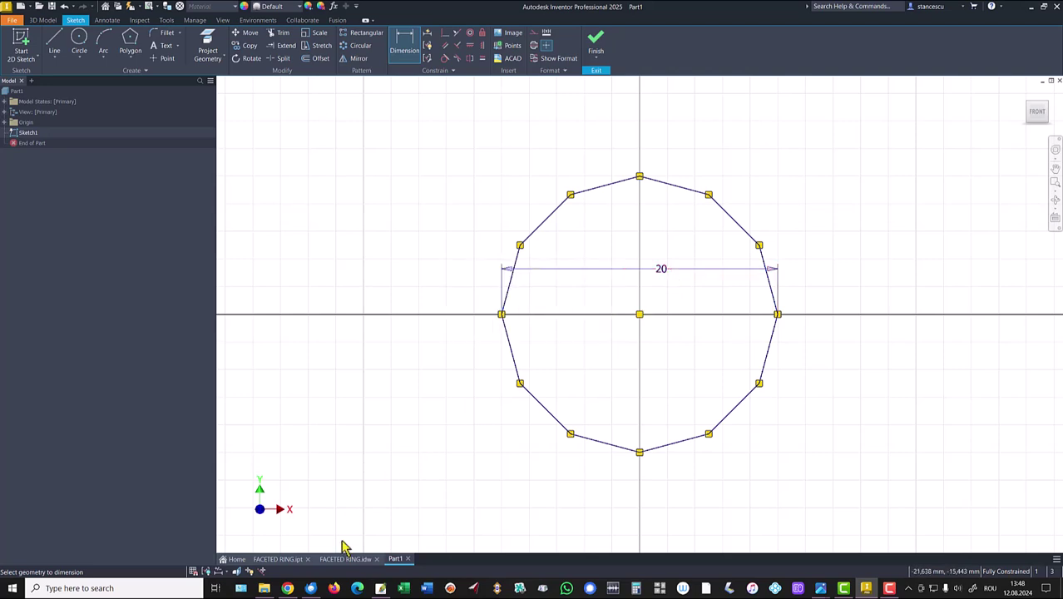
{"action": "left_click", "coordinate": [346, 559]}
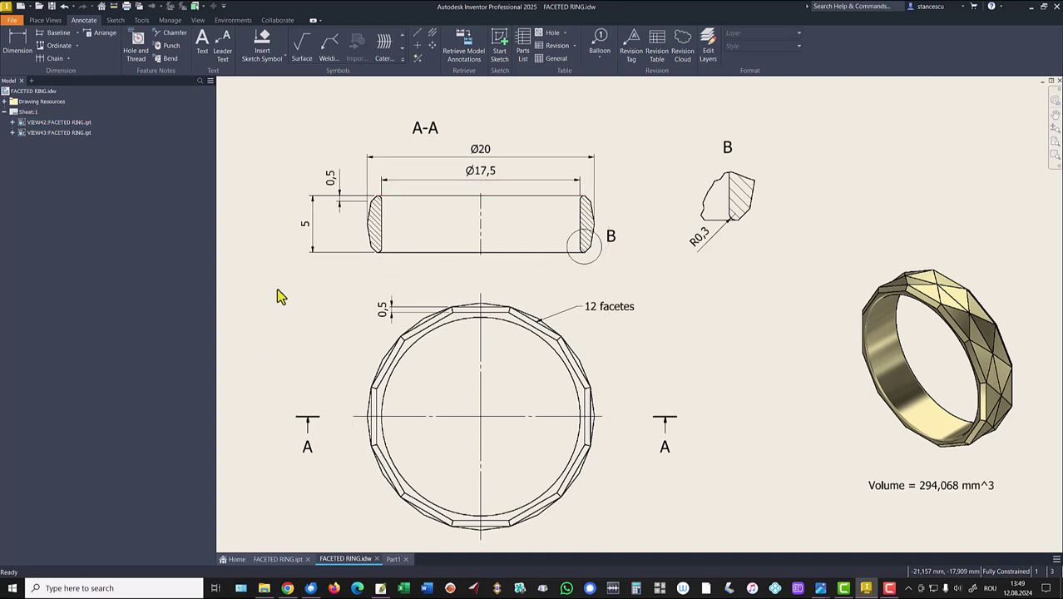
{"action": "left_click", "coordinate": [370, 223]}
{"action": "left_click", "coordinate": [313, 232]}
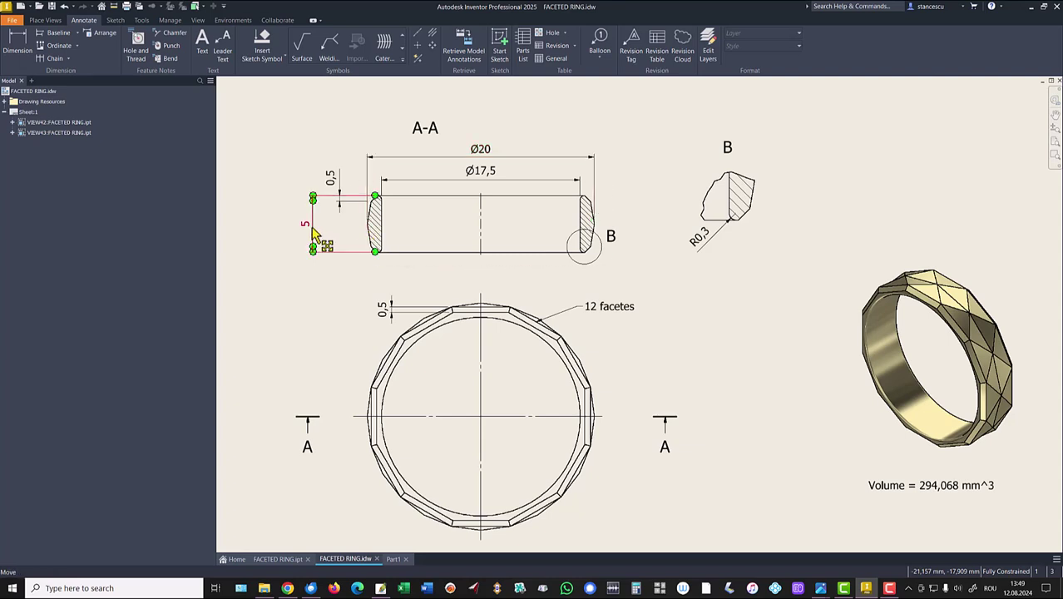
{"action": "key", "text": "Escape"}
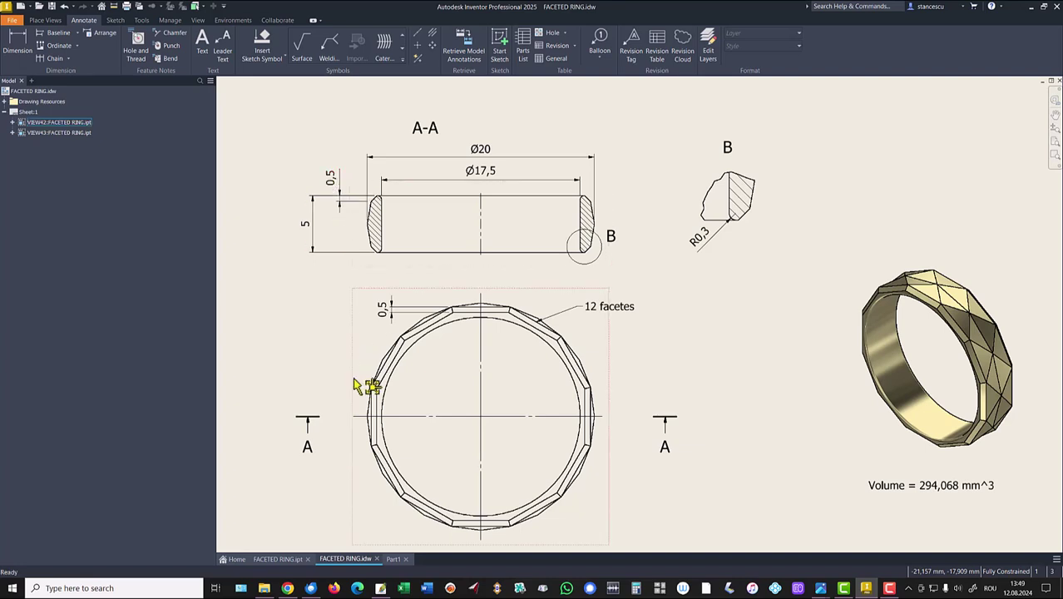
{"action": "left_click", "coordinate": [401, 559]}
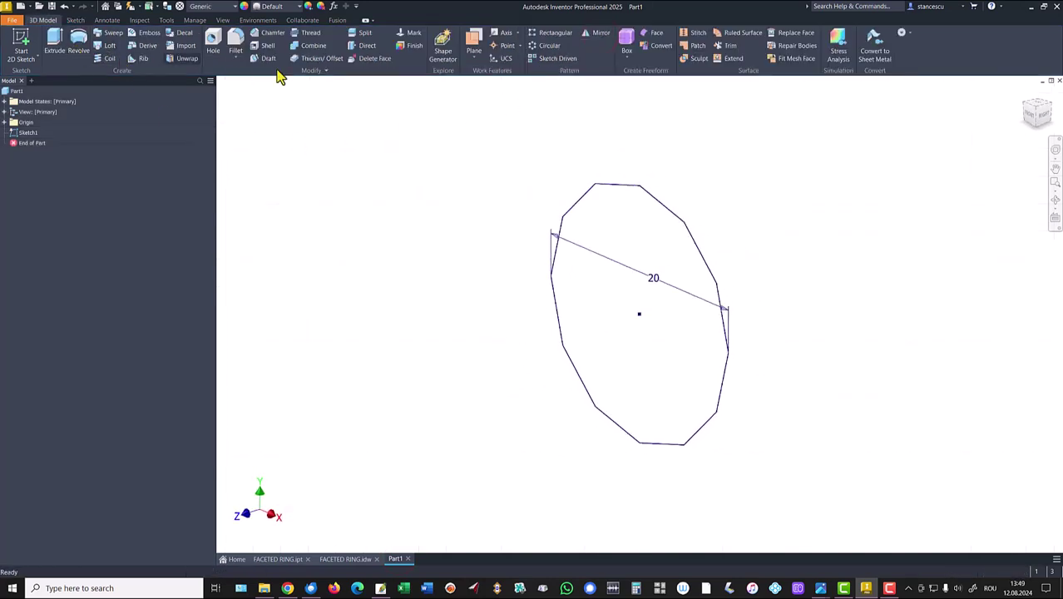
Create Work Plane1 offset 5/2 from the XY Plane and select it.
{"action": "left_click", "coordinate": [471, 43]}
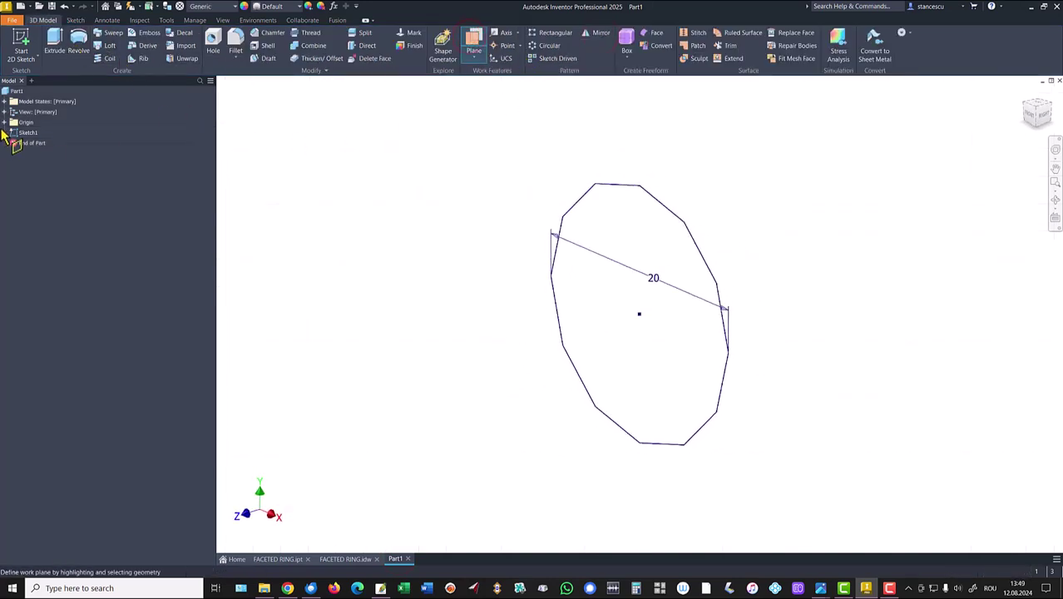
{"action": "left_click", "coordinate": [5, 123]}
{"action": "left_click", "coordinate": [33, 153]}
{"action": "left_click", "coordinate": [554, 143]}
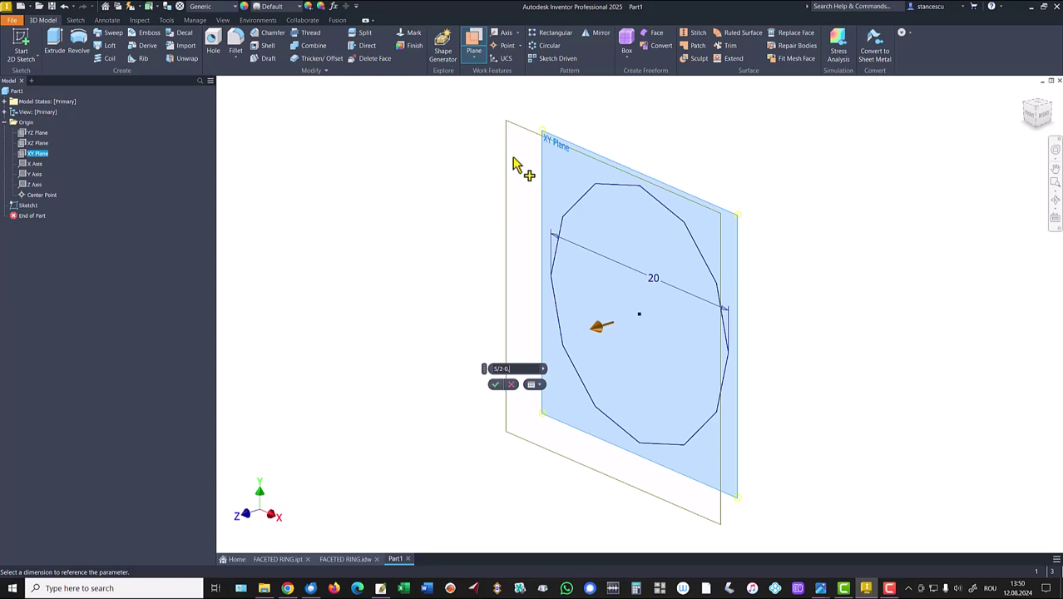
{"action": "key", "text": "Return"}
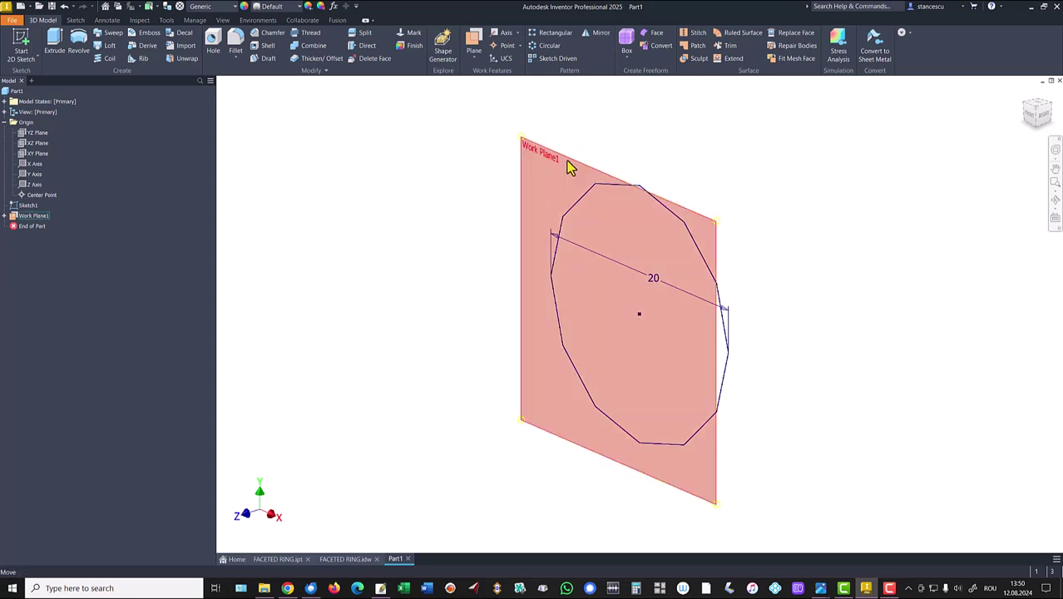
{"action": "middle_click_drag", "start_coordinate": [854, 183], "coordinate": [823, 223], "text": "shift"}
{"action": "key", "text": "F6"}
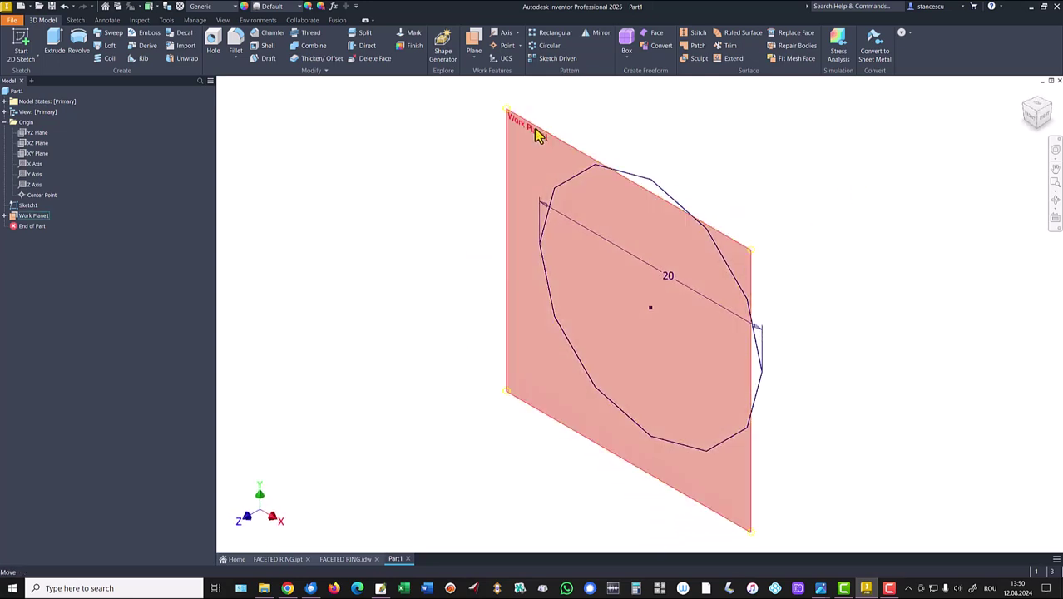
{"action": "left_click", "coordinate": [557, 137]}
Sketch a second 12-sided polygon at the origin on Work Plane1 with a horizontal top edge.
{"action": "left_click", "coordinate": [560, 125]}
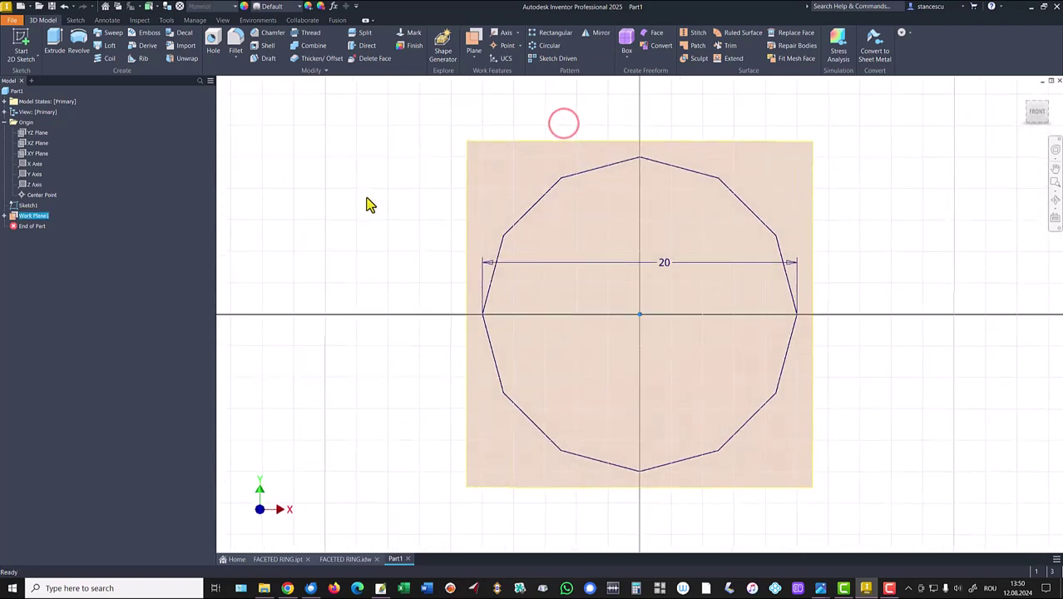
{"action": "left_click", "coordinate": [129, 41]}
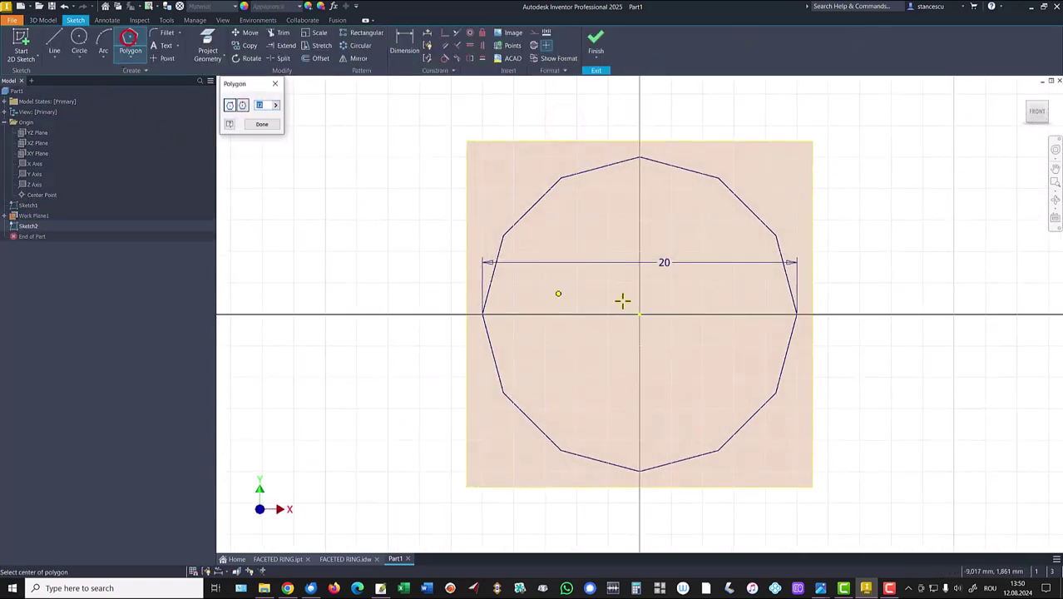
{"action": "left_click", "coordinate": [639, 314]}
{"action": "left_click", "coordinate": [744, 246]}
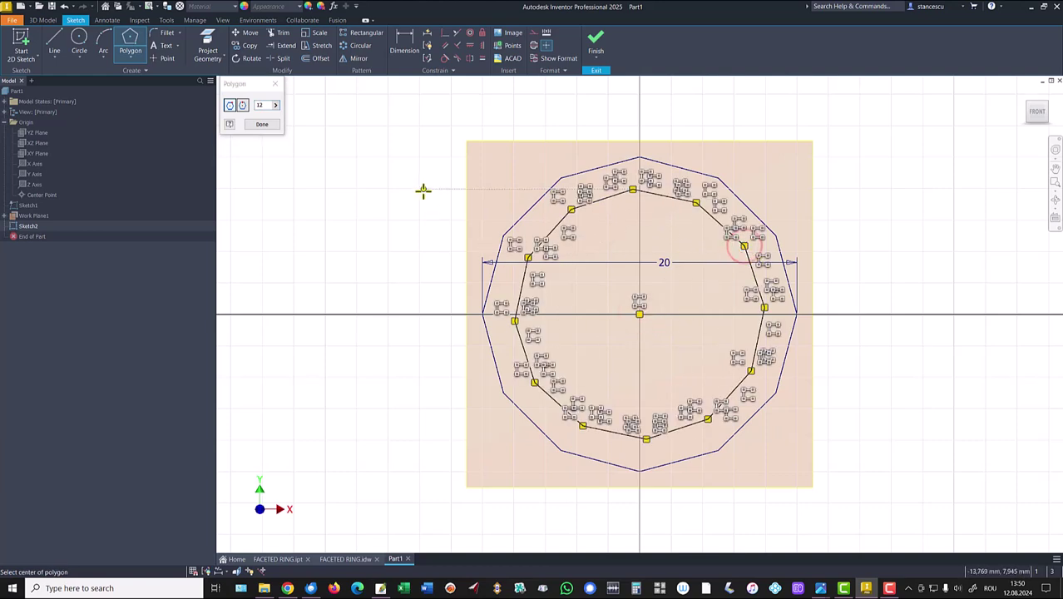
{"action": "left_click", "coordinate": [471, 48]}
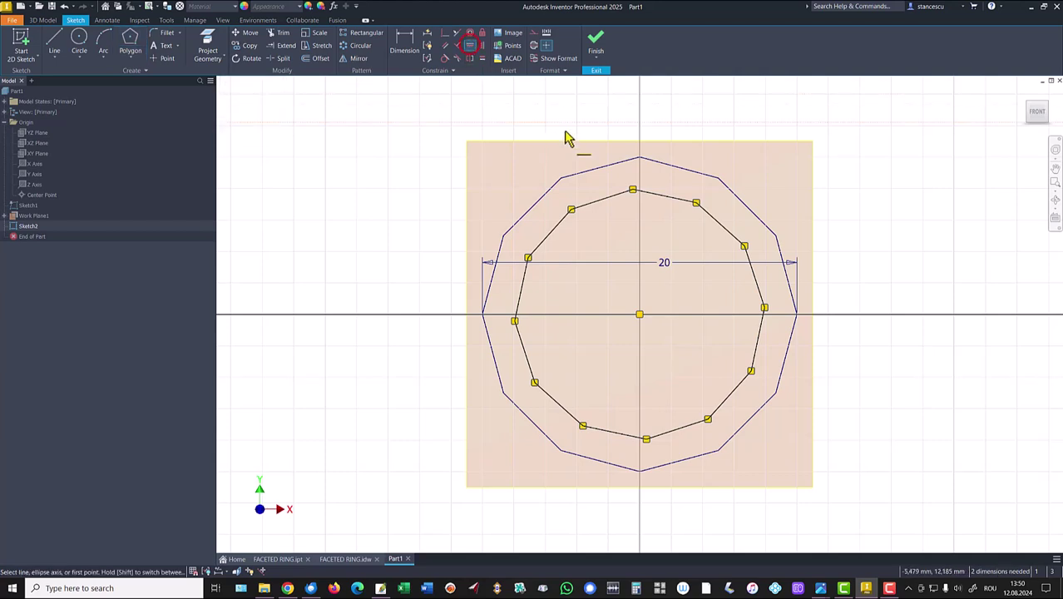
{"action": "left_click", "coordinate": [676, 201]}
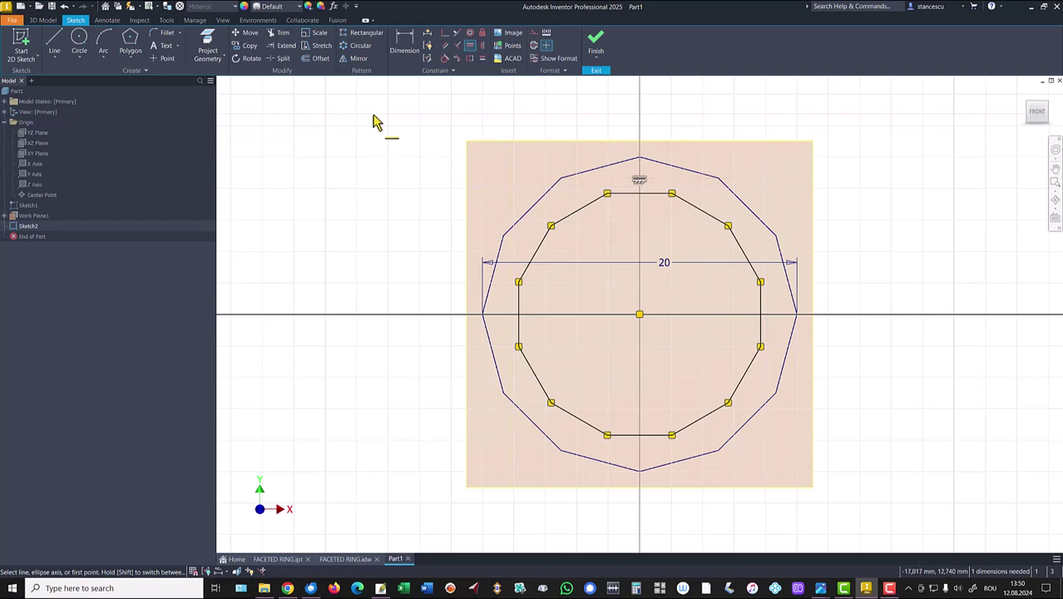
Dimension its opposite corners equal to d0 (20) and finish the sketch.
{"action": "left_click", "coordinate": [405, 43]}
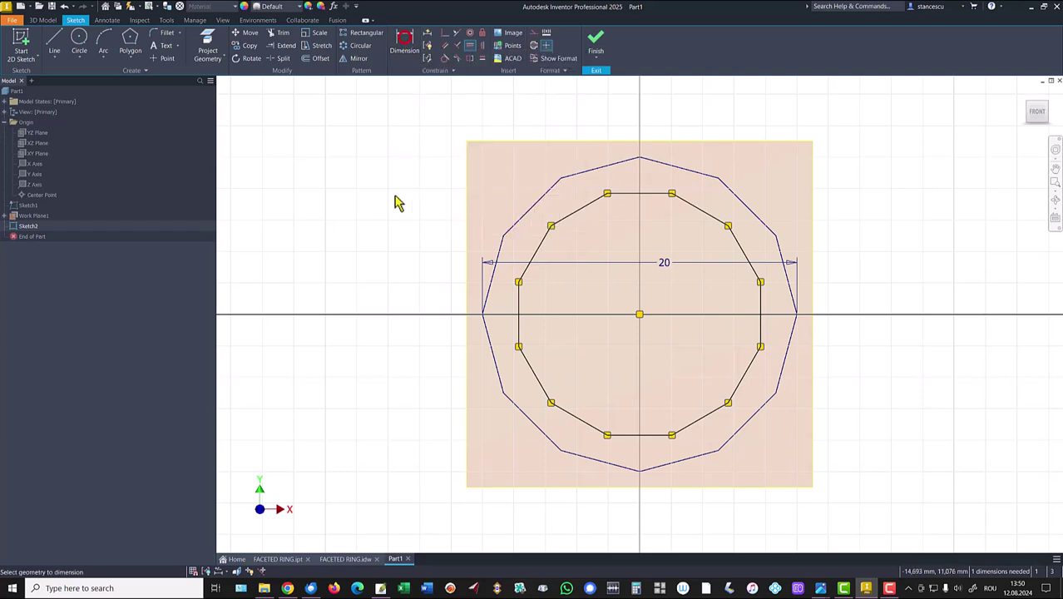
{"action": "left_click", "coordinate": [518, 283]}
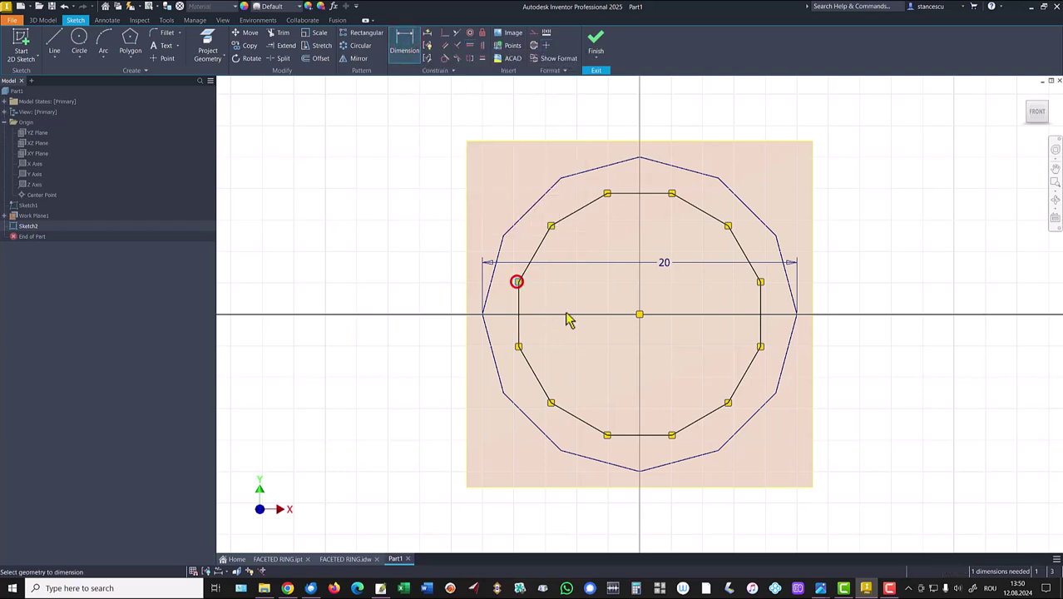
{"action": "left_click", "coordinate": [759, 346]}
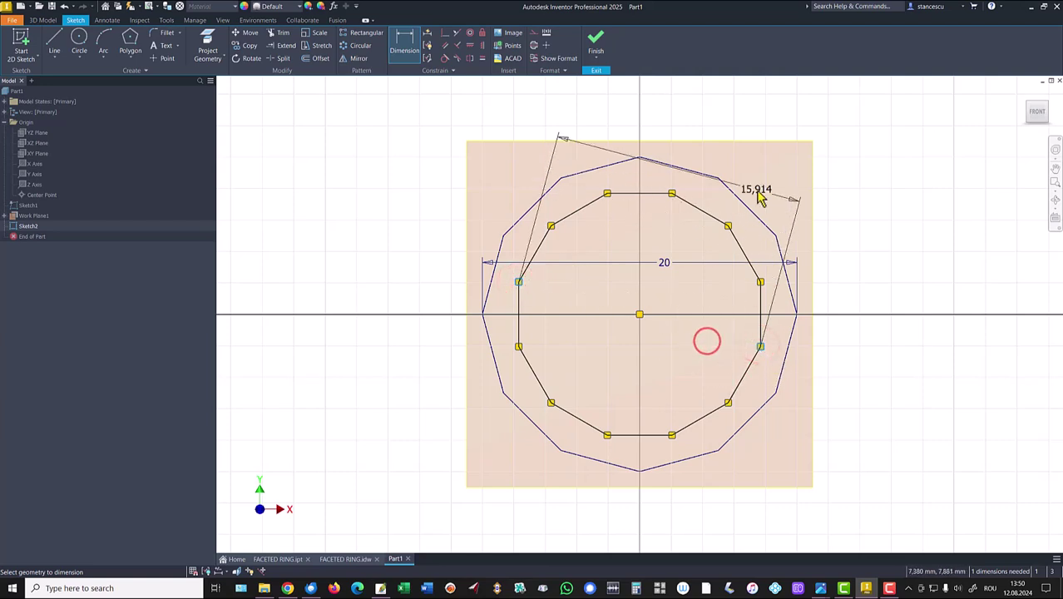
{"action": "left_click", "coordinate": [764, 162]}
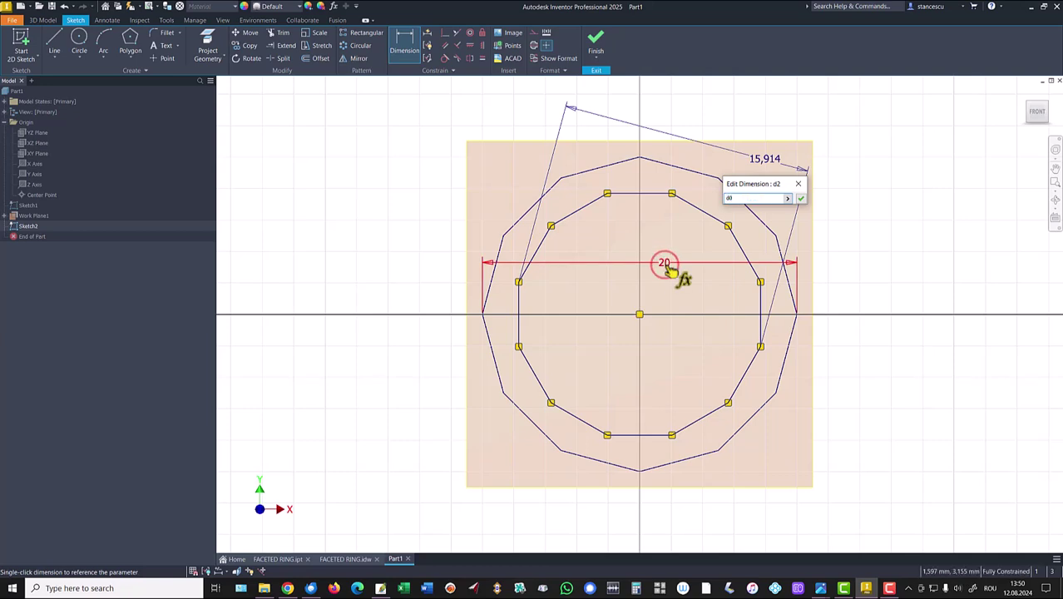
{"action": "left_click", "coordinate": [801, 199]}
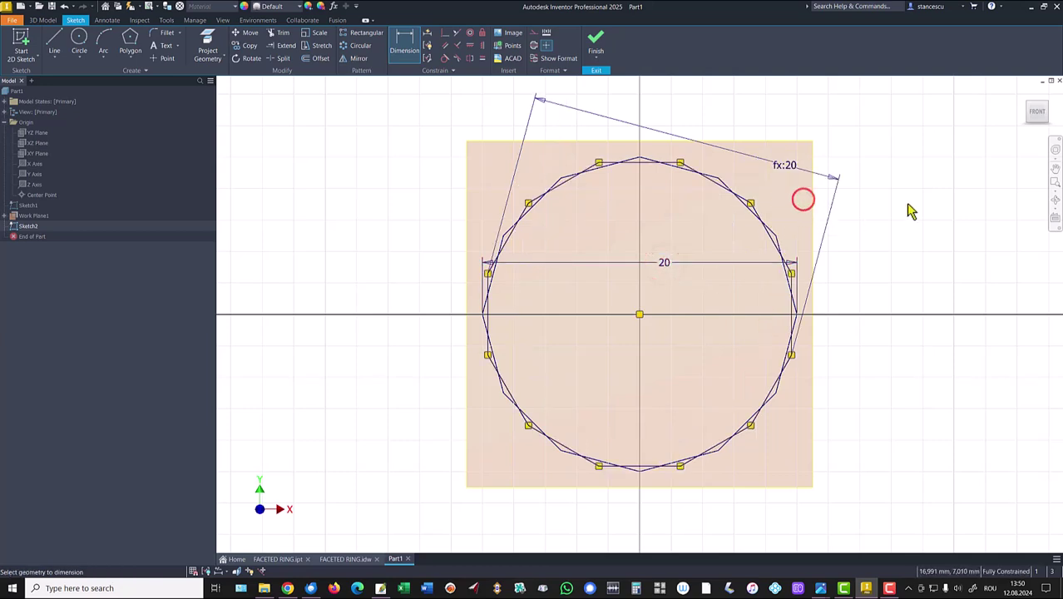
{"action": "left_click", "coordinate": [595, 48]}
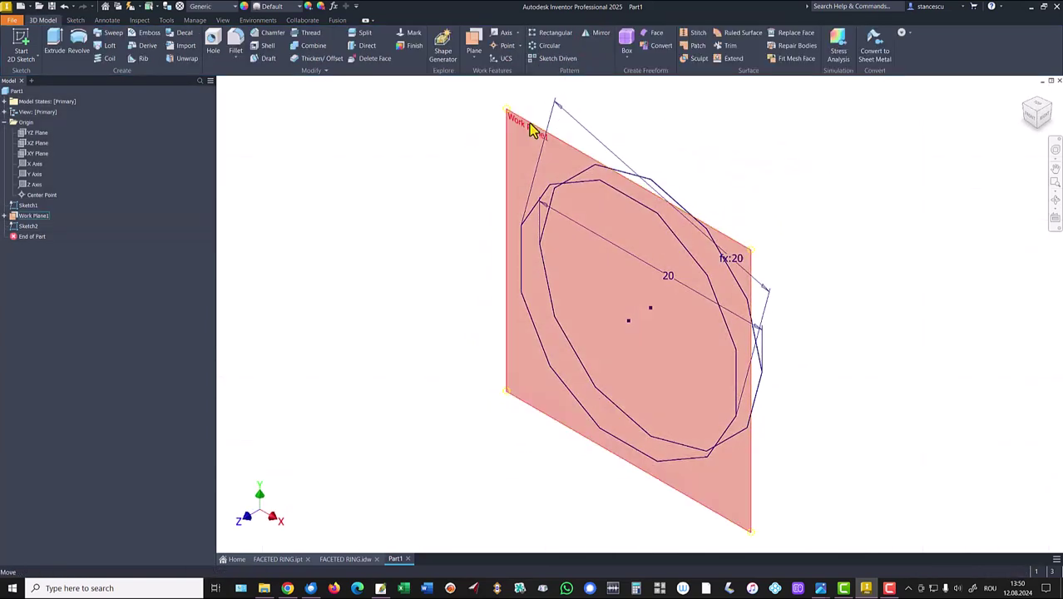
Turn off Work Plane1's visibility and return to Home view.
{"action": "right_click", "coordinate": [530, 123]}
{"action": "left_click", "coordinate": [560, 136]}
{"action": "left_click", "coordinate": [688, 158]}
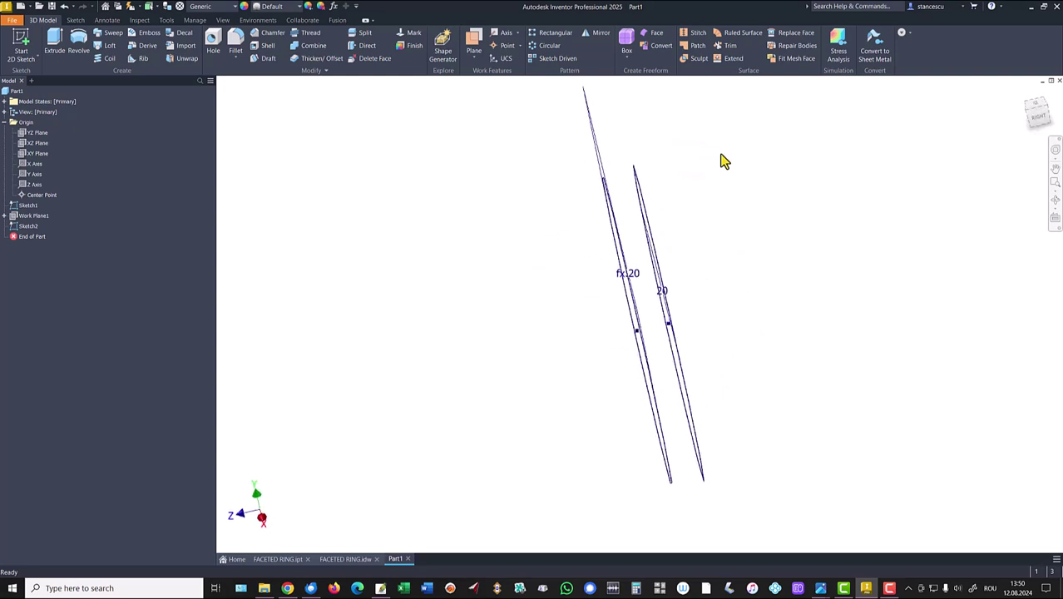
{"action": "key", "text": "F6"}
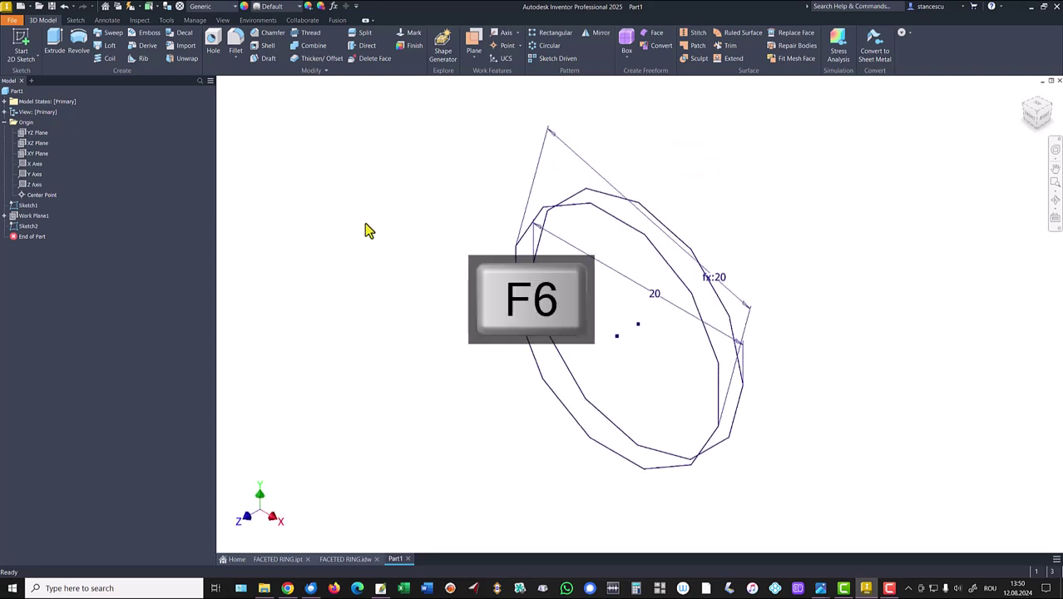
Hide the dimensions of Sketch1 and Sketch2.
{"action": "left_click", "coordinate": [13, 205]}
{"action": "right_click", "coordinate": [13, 205]}
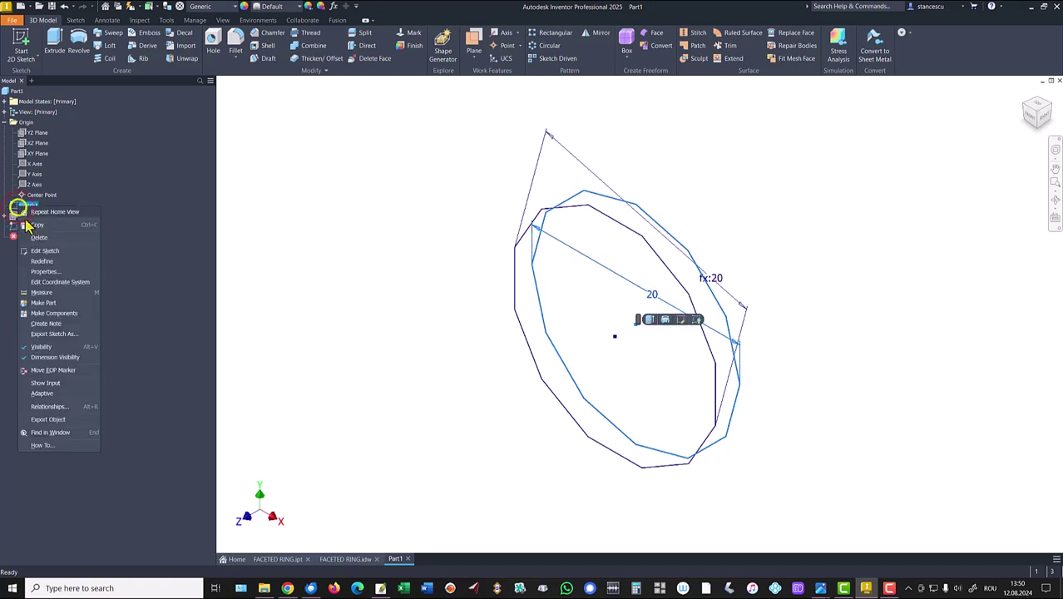
{"action": "left_click", "coordinate": [46, 357]}
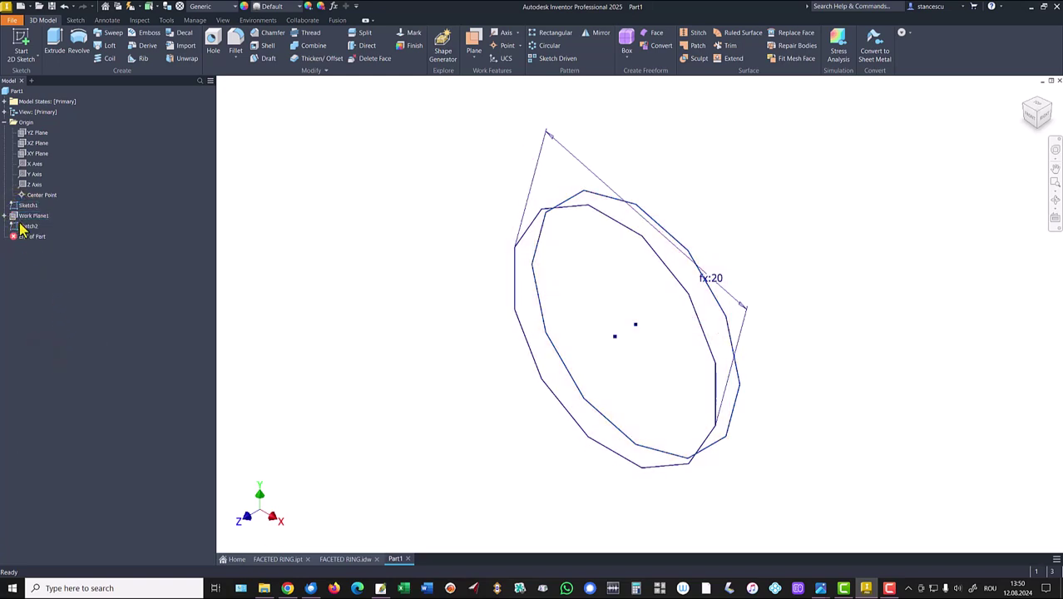
{"action": "left_click", "coordinate": [24, 226]}
{"action": "right_click", "coordinate": [23, 226]}
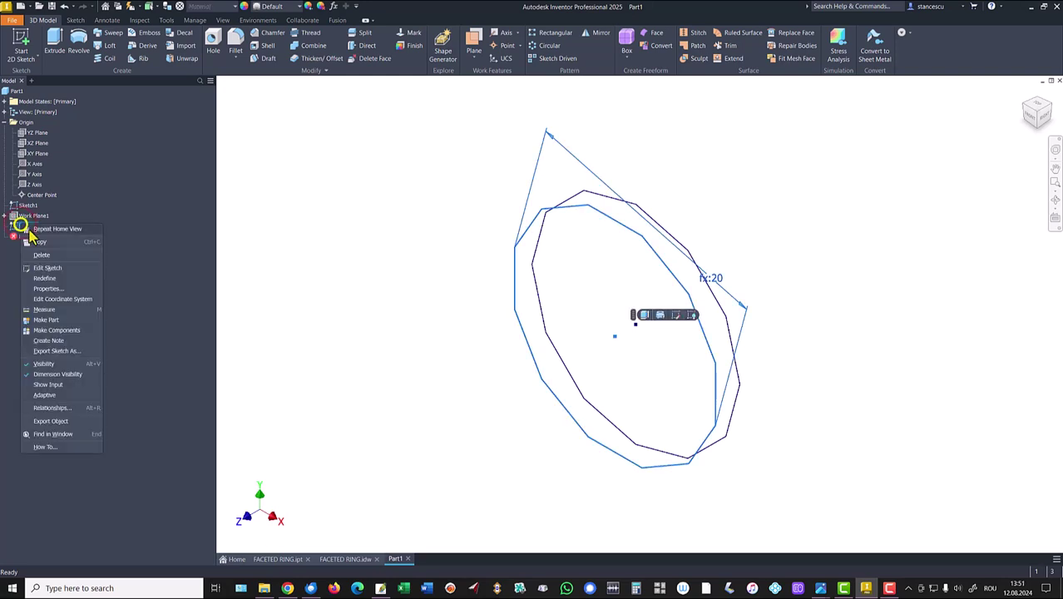
{"action": "left_click", "coordinate": [46, 375]}
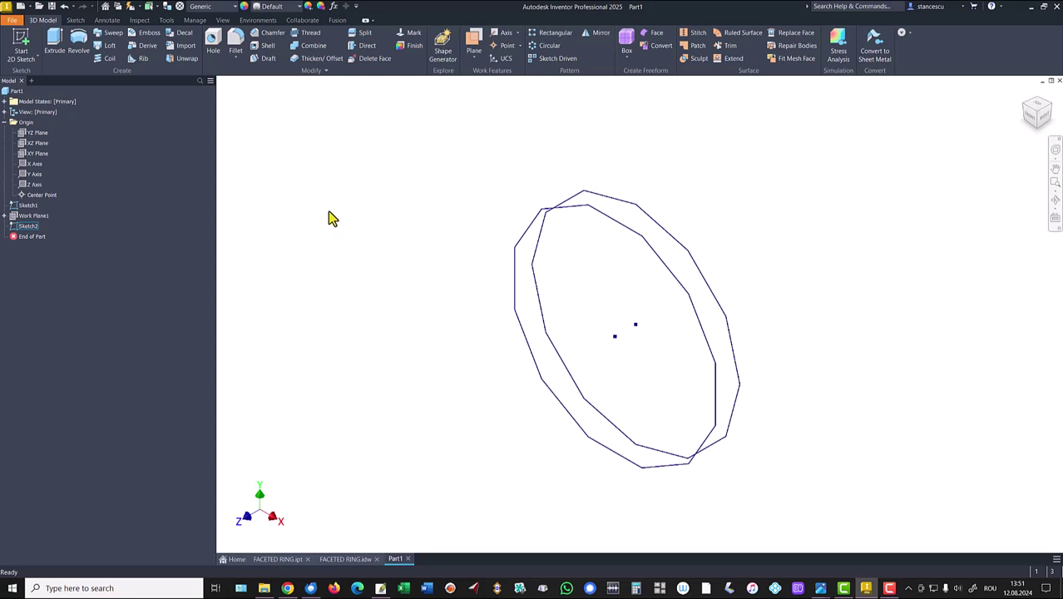
Inspect section A-A on the FACETED RING.idw drawing, then fit the whole sheet.
{"action": "left_click", "coordinate": [350, 559]}
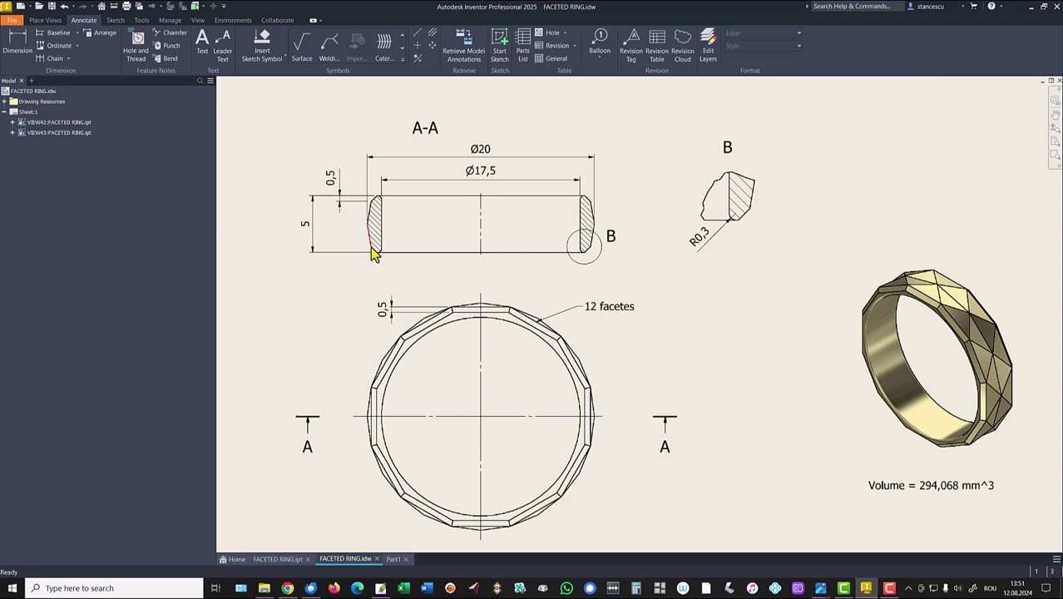
{"action": "scroll", "coordinate": [374, 255], "scroll_direction": "up", "scroll_amount": 10}
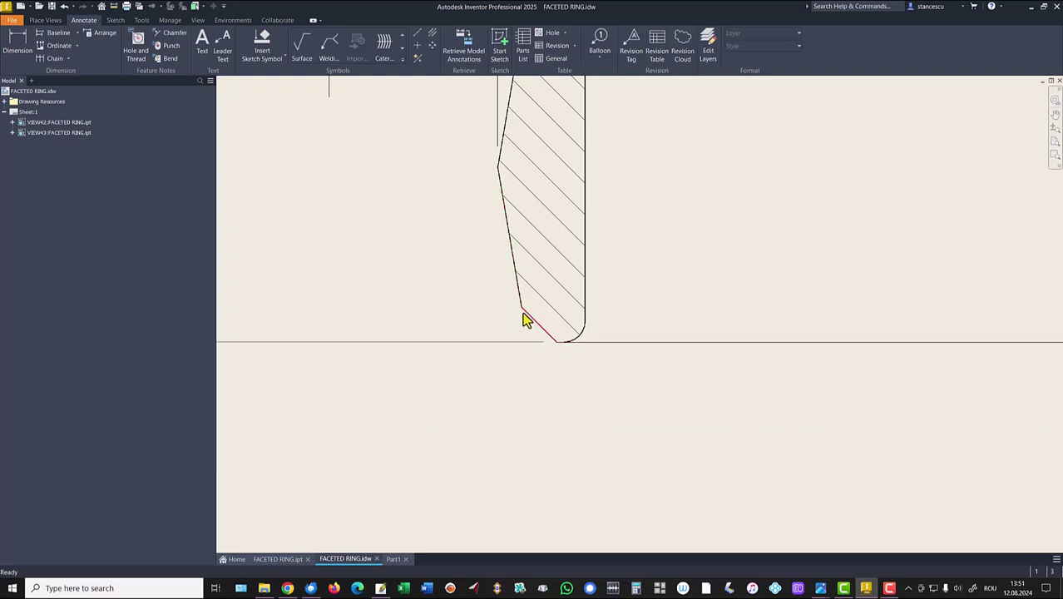
{"action": "scroll", "coordinate": [529, 327], "scroll_direction": "down", "scroll_amount": 5}
{"action": "scroll", "coordinate": [505, 353], "scroll_direction": "up", "scroll_amount": 2}
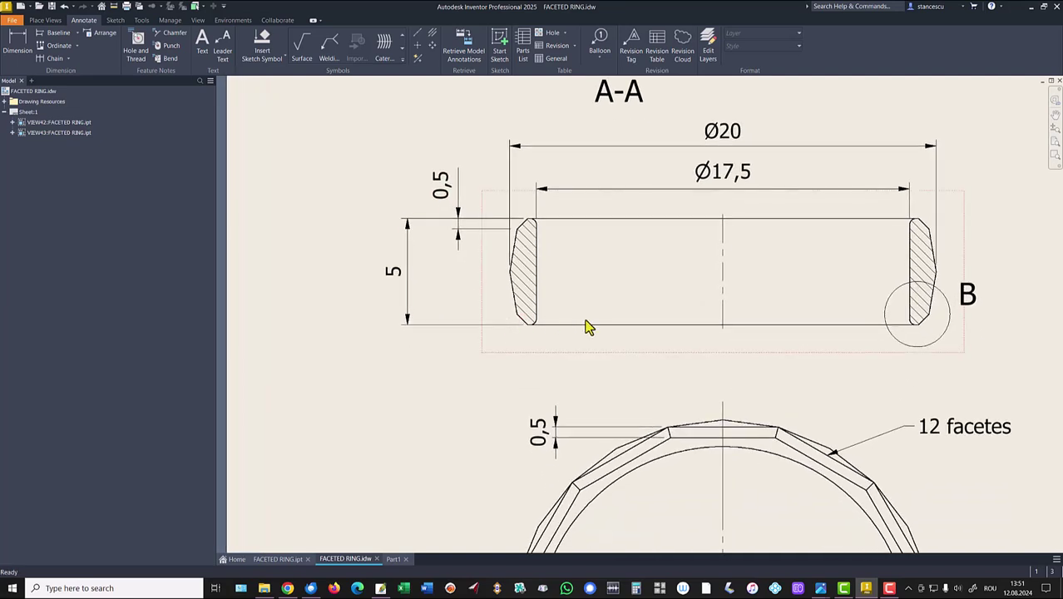
{"action": "key", "text": "F6"}
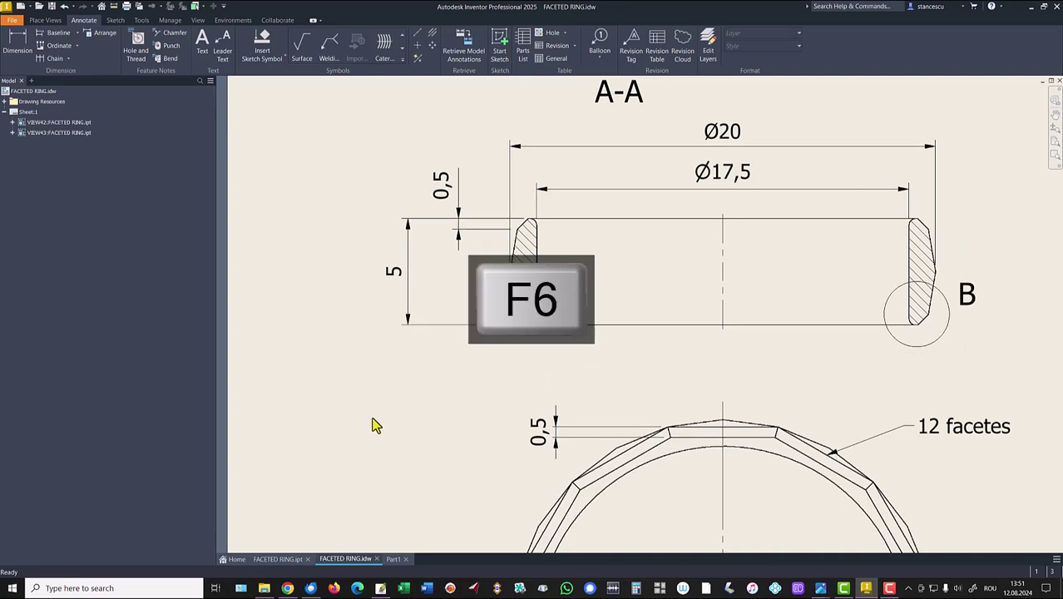
{"action": "key", "text": "Home"}
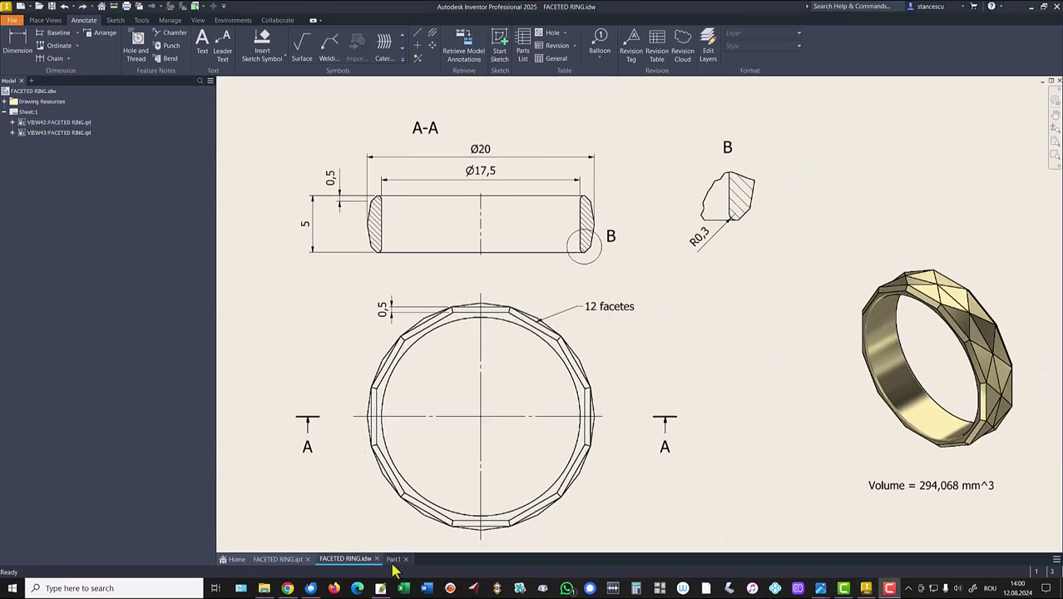
In Part1, create Work Plane2 offset 0,5 from Work Plane1 and select it.
{"action": "left_click", "coordinate": [391, 559]}
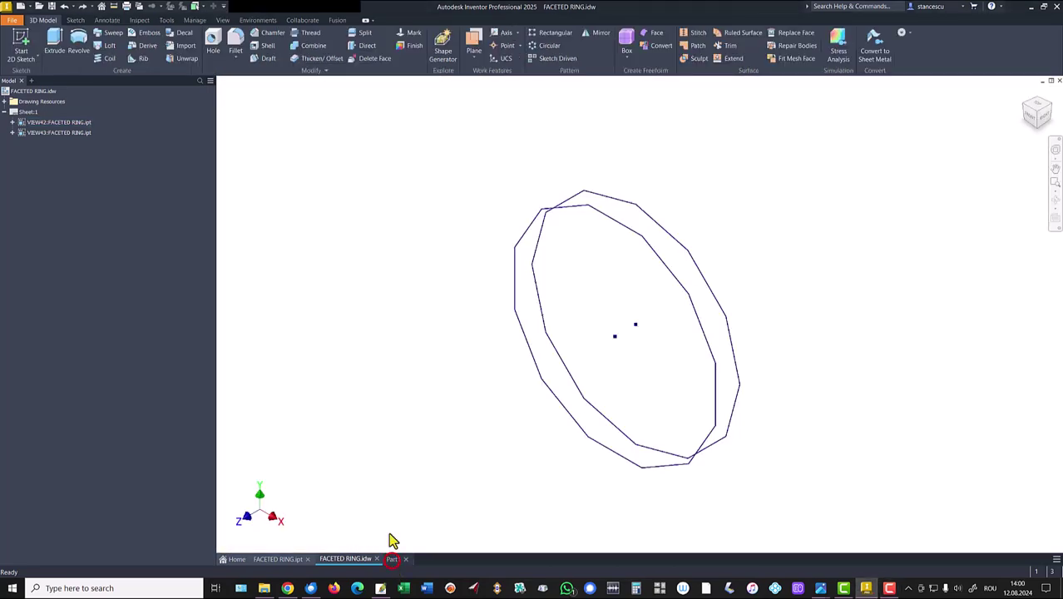
{"action": "left_click", "coordinate": [475, 44]}
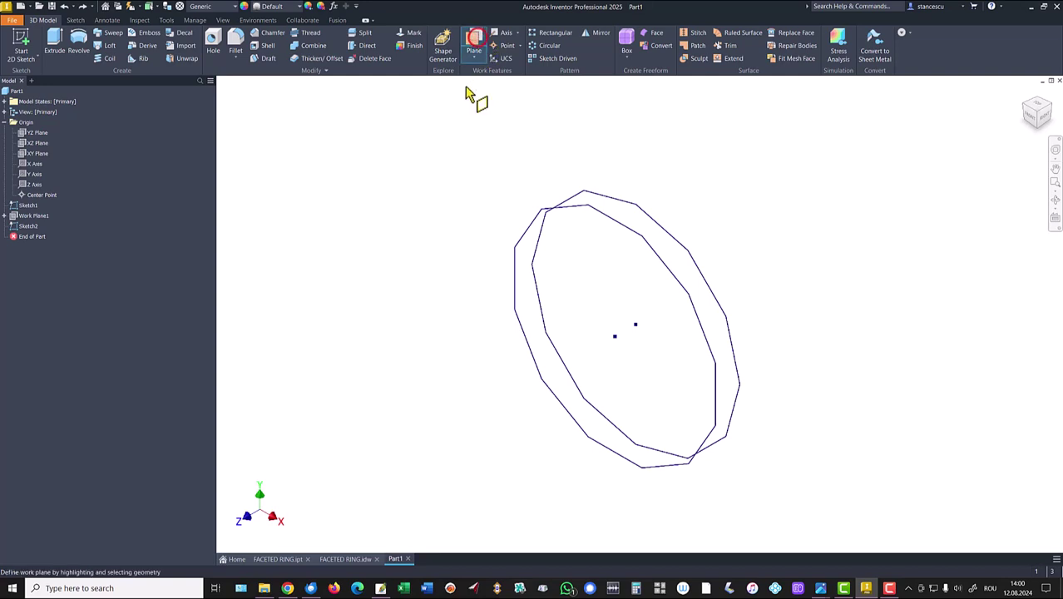
{"action": "left_click", "coordinate": [18, 217]}
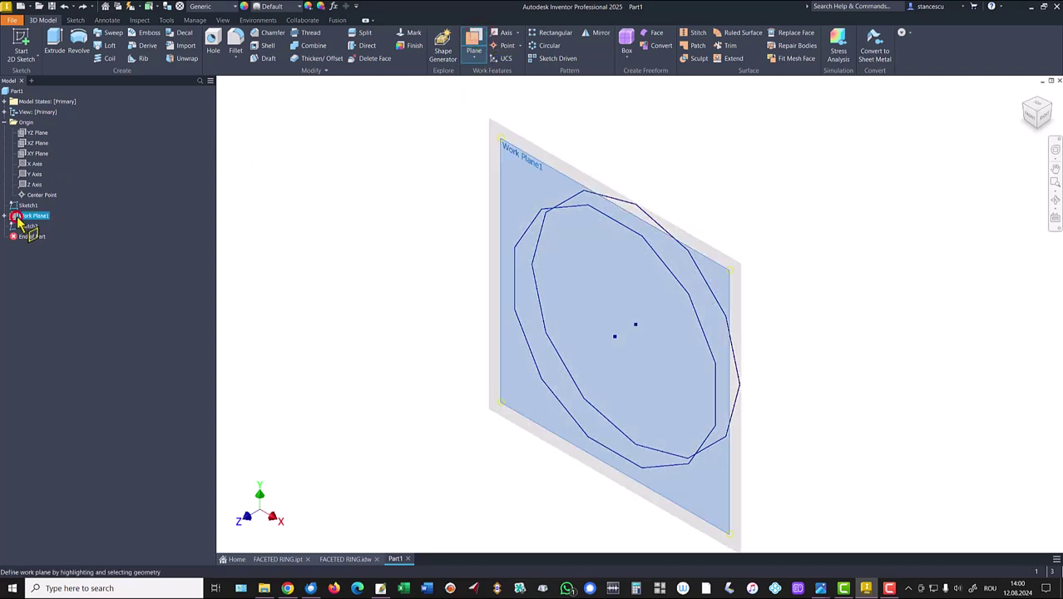
{"action": "left_click", "coordinate": [538, 164]}
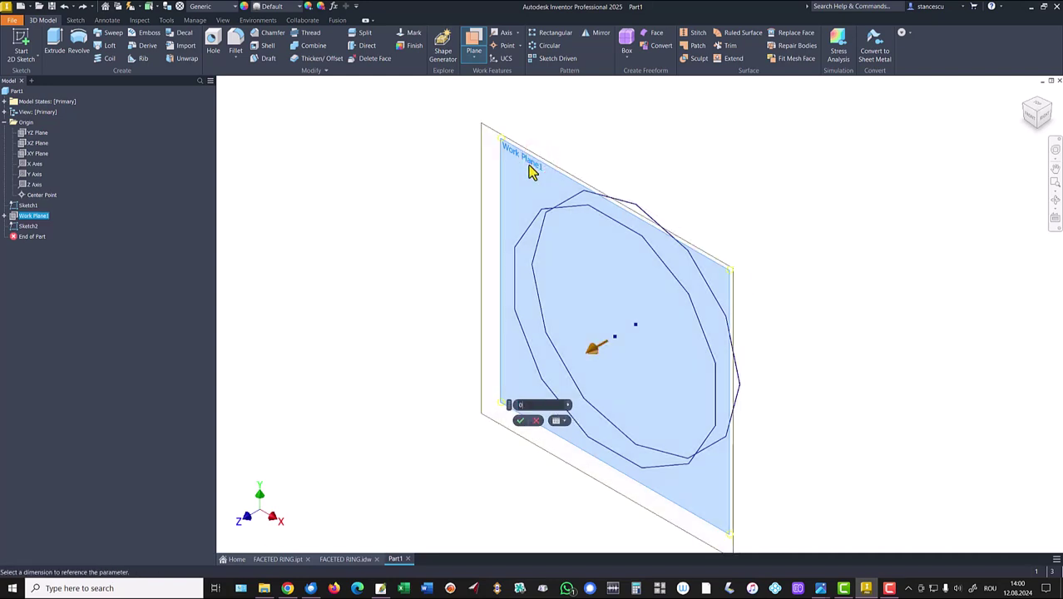
{"action": "type", "text": "0,5"}
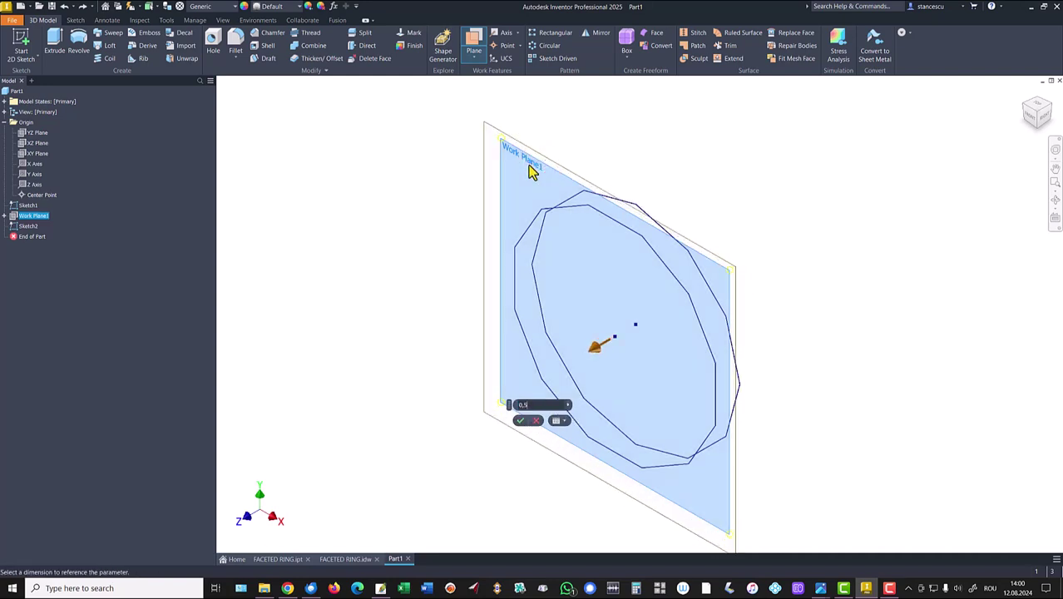
{"action": "key", "text": "Return"}
{"action": "middle_click_drag", "start_coordinate": [531, 170], "coordinate": [701, 199], "text": "shift"}
{"action": "key", "text": "F6"}
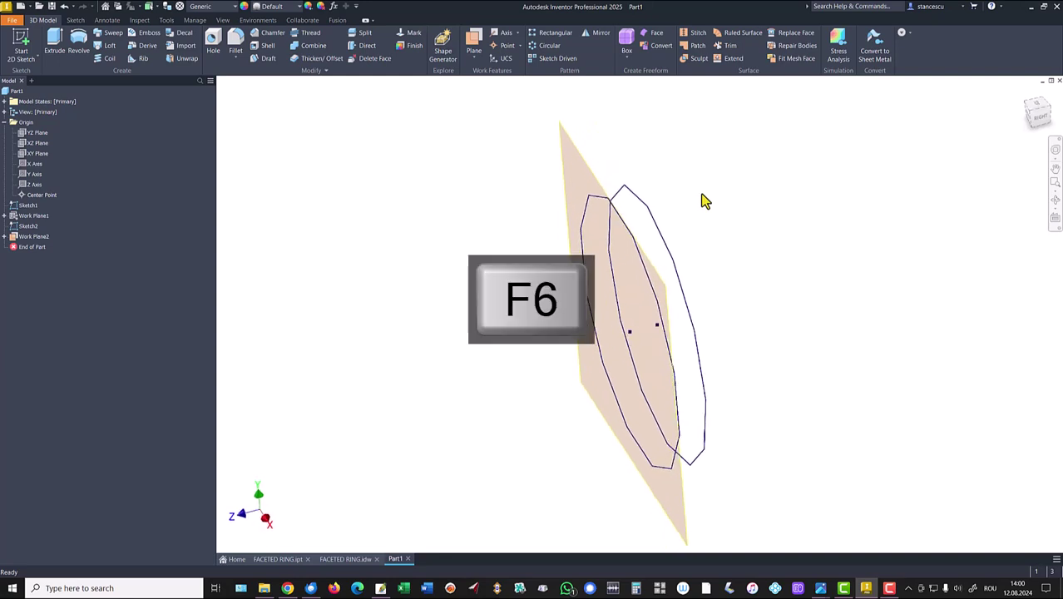
{"action": "left_click", "coordinate": [533, 168]}
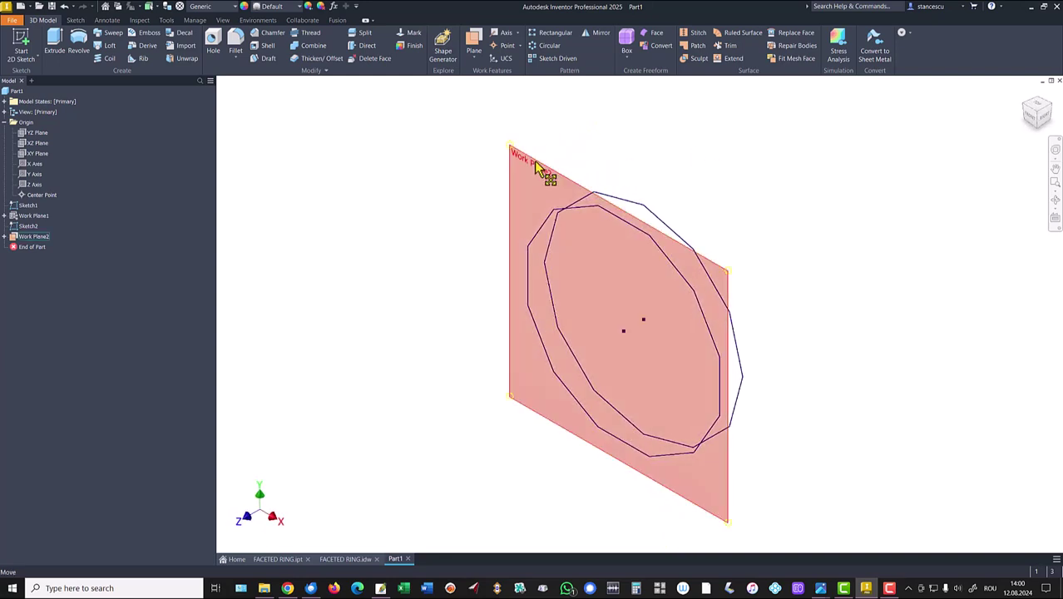
Start a sketch on Work Plane2 and draw a 12-sided polygon centred on the origin.
{"action": "left_click", "coordinate": [564, 158]}
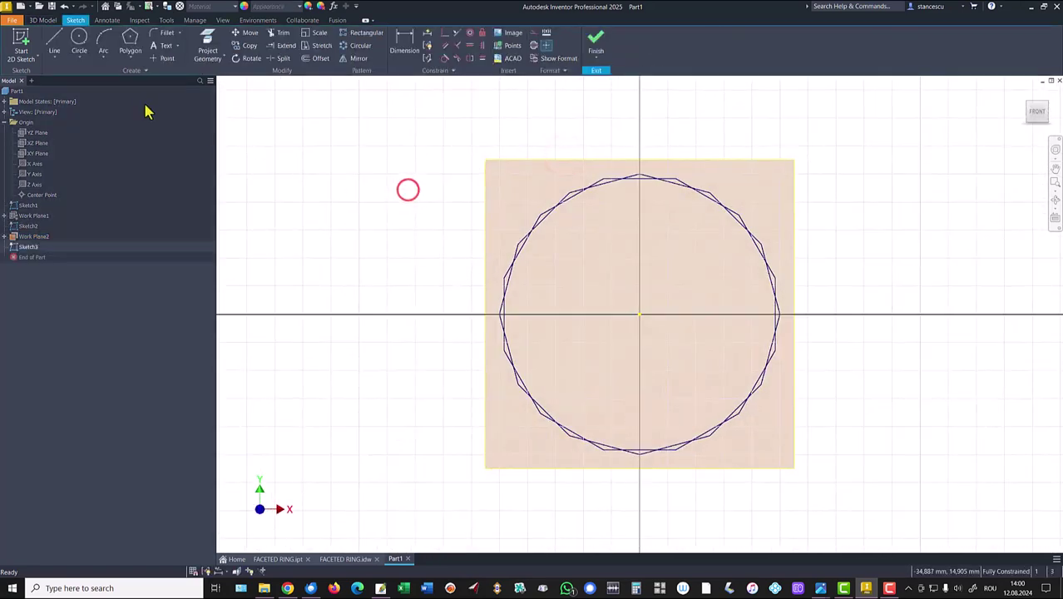
{"action": "left_click", "coordinate": [130, 41]}
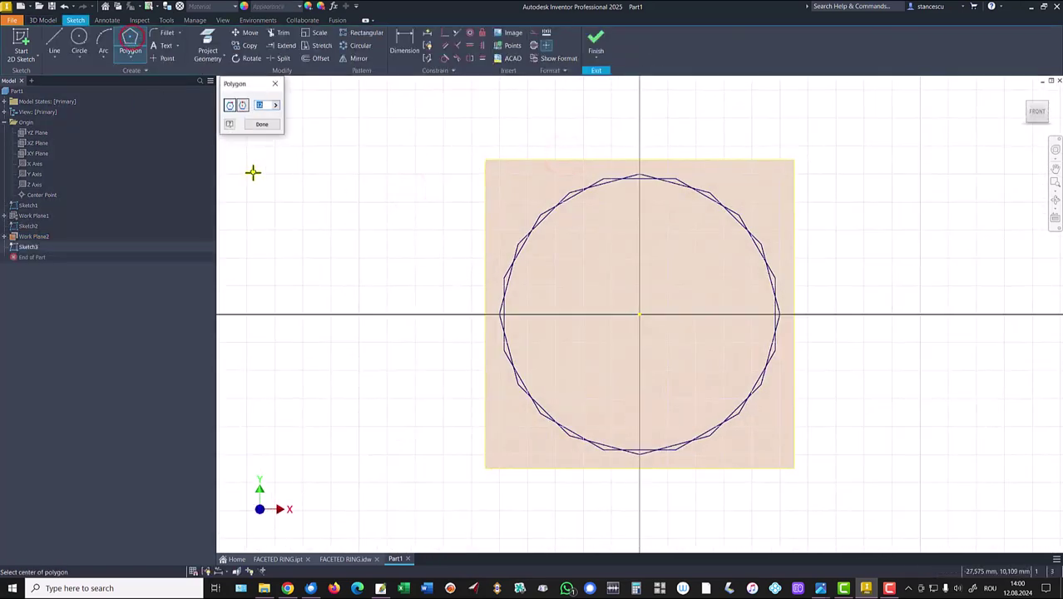
{"action": "left_click", "coordinate": [638, 314]}
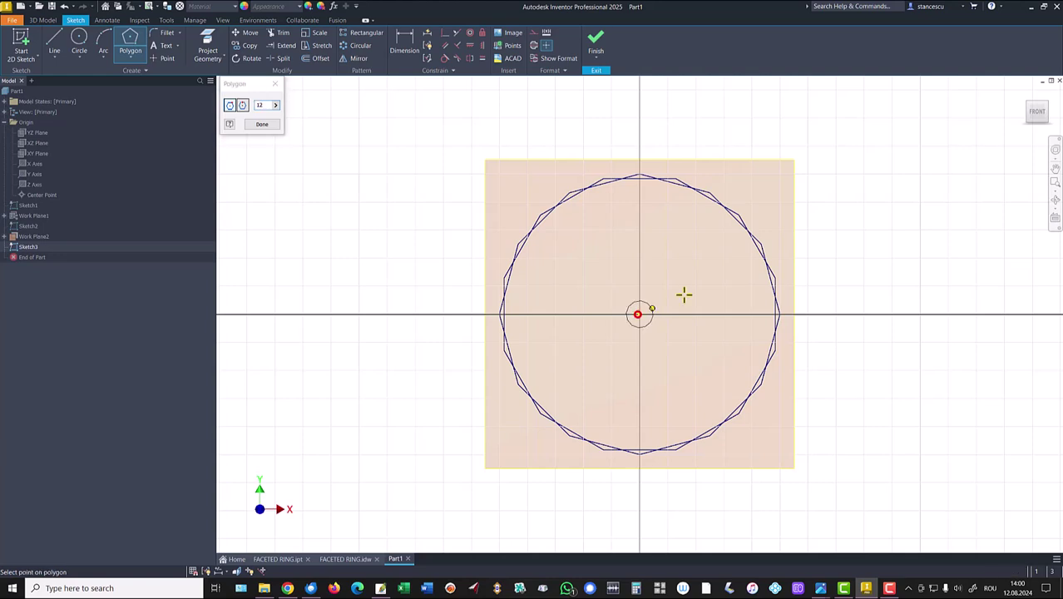
{"action": "left_click", "coordinate": [727, 238]}
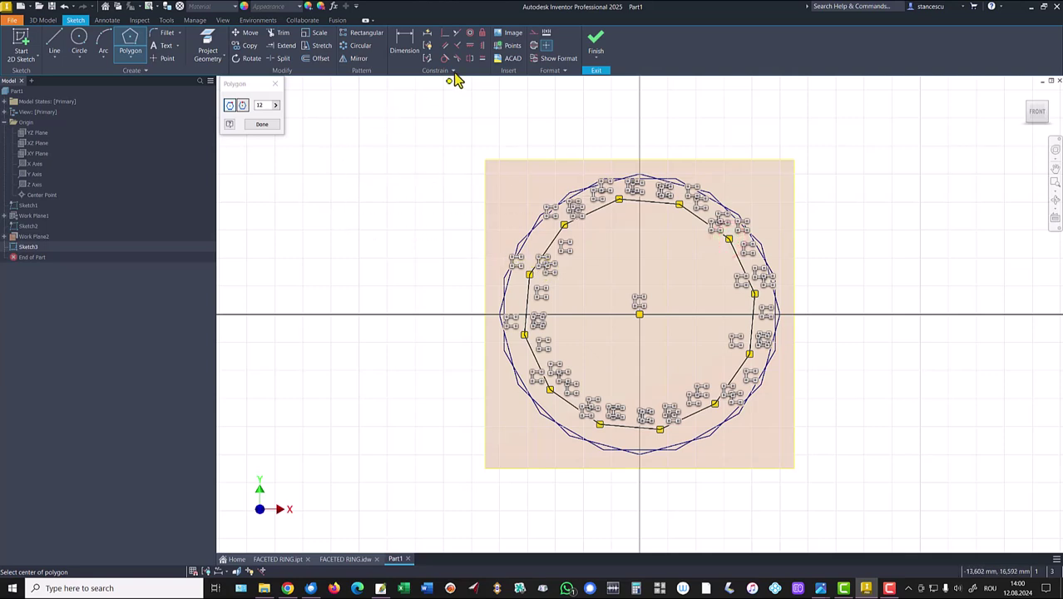
{"action": "key", "text": "Escape"}
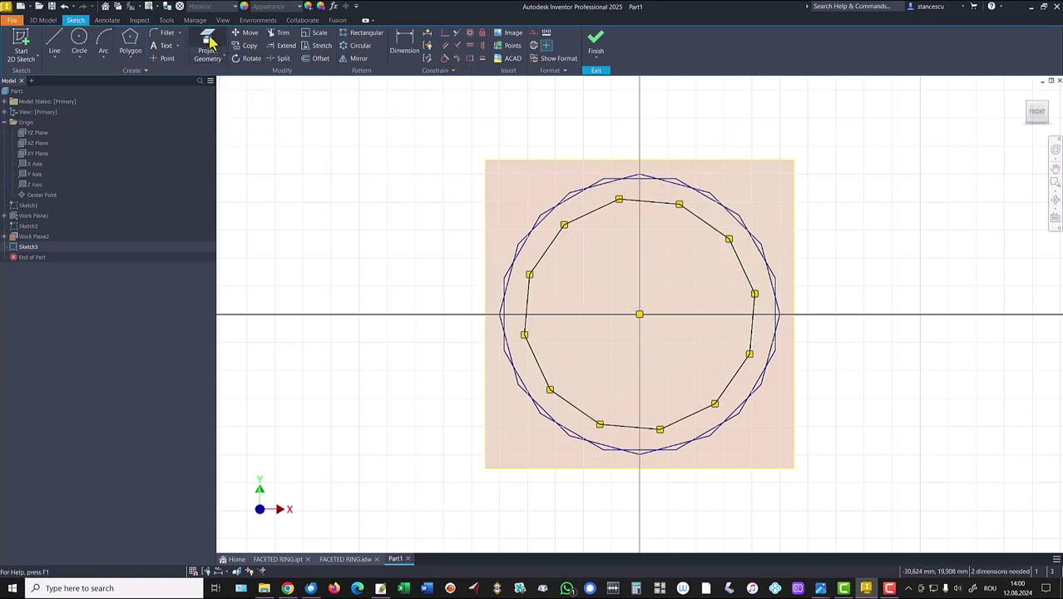
Project the earlier outline's top edge and make the polygon's top edge parallel to it.
{"action": "left_click", "coordinate": [208, 46]}
{"action": "left_click", "coordinate": [671, 178]}
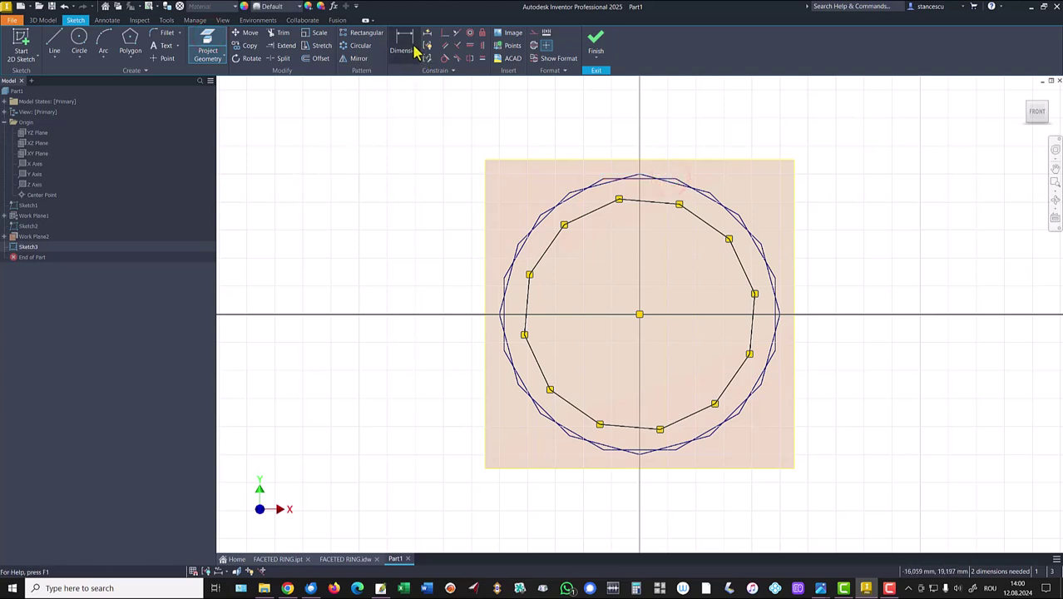
{"action": "left_click", "coordinate": [445, 47]}
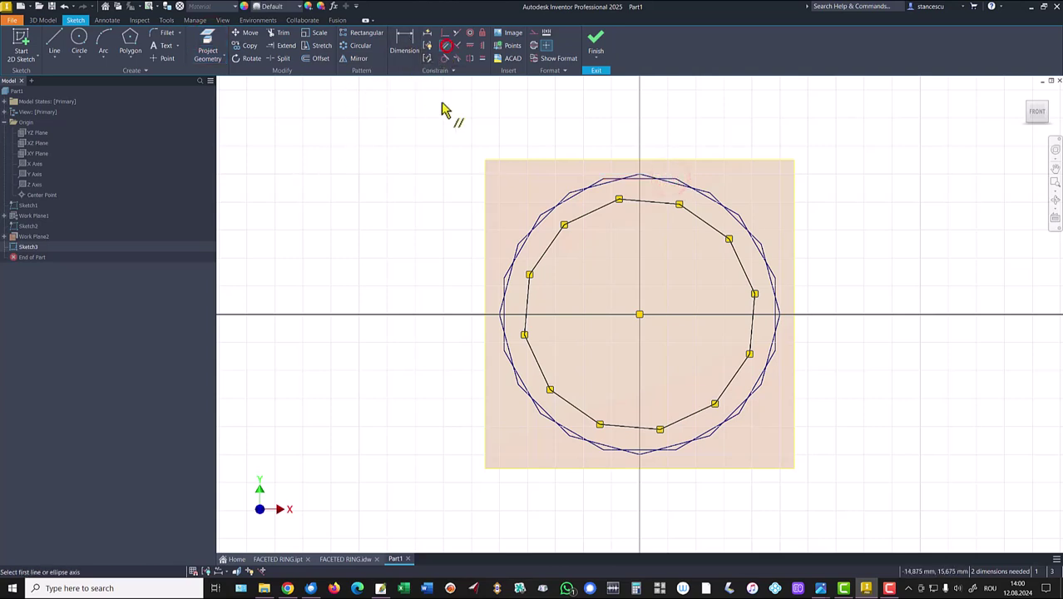
{"action": "left_click", "coordinate": [648, 203]}
{"action": "left_click", "coordinate": [669, 179]}
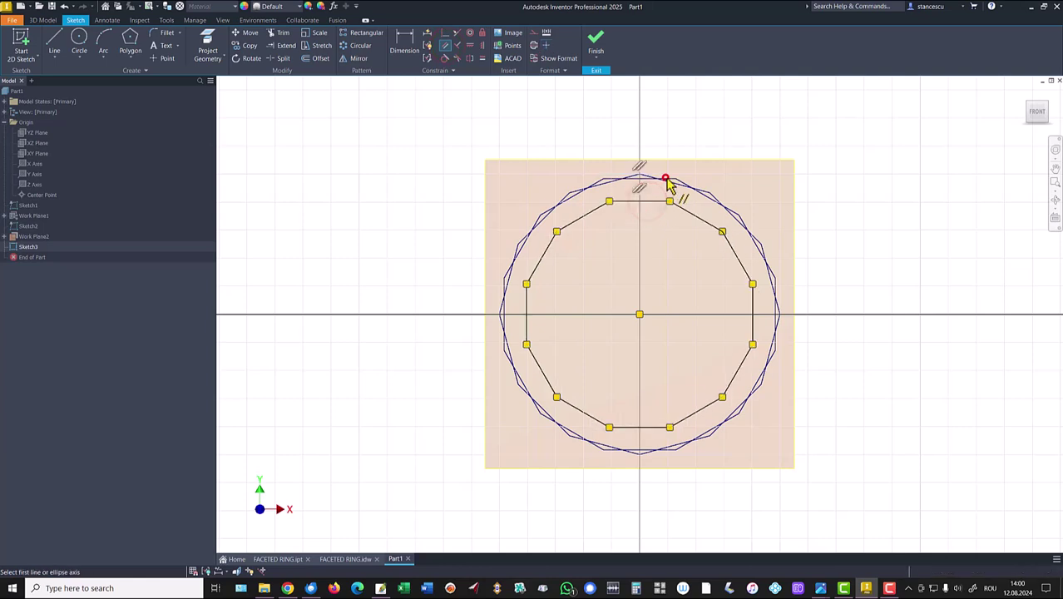
Dimension the gap between the two top edges to 0,5.
{"action": "left_click", "coordinate": [395, 53]}
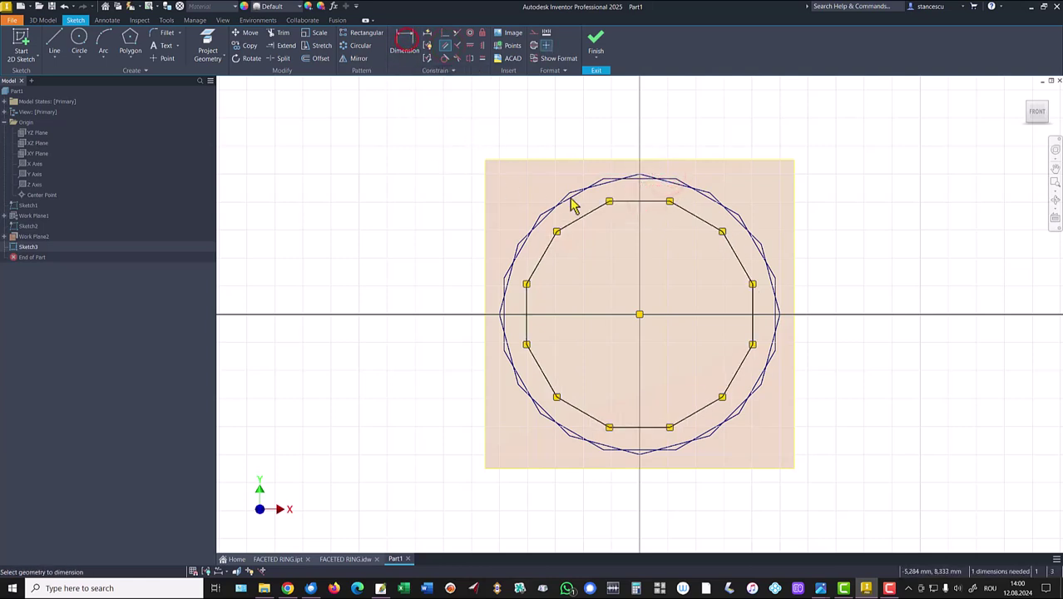
{"action": "left_click", "coordinate": [625, 201]}
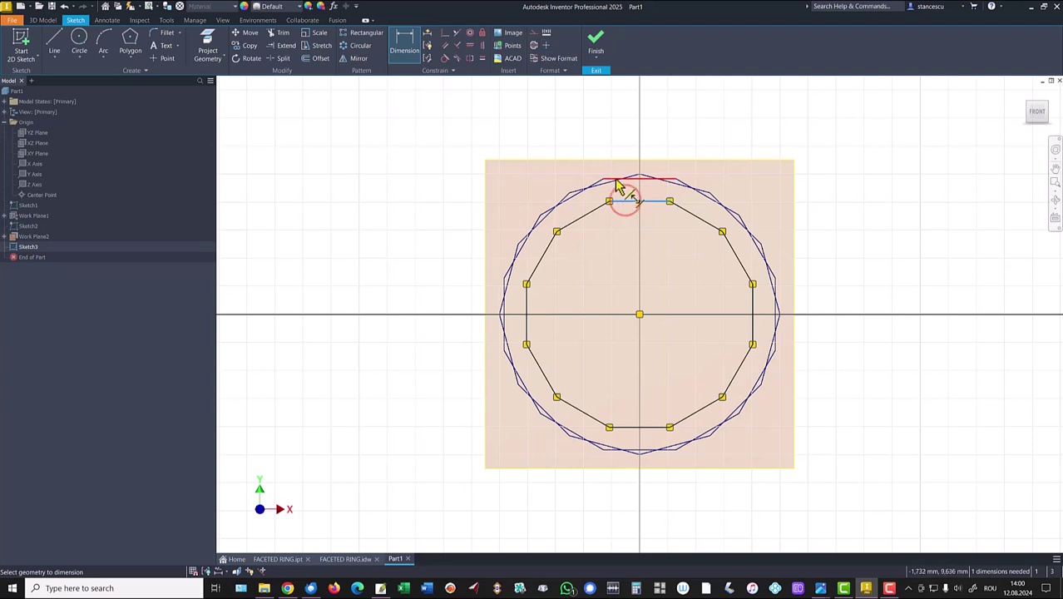
{"action": "left_click", "coordinate": [615, 179]}
{"action": "left_click", "coordinate": [454, 199]}
{"action": "type", "text": "0"}
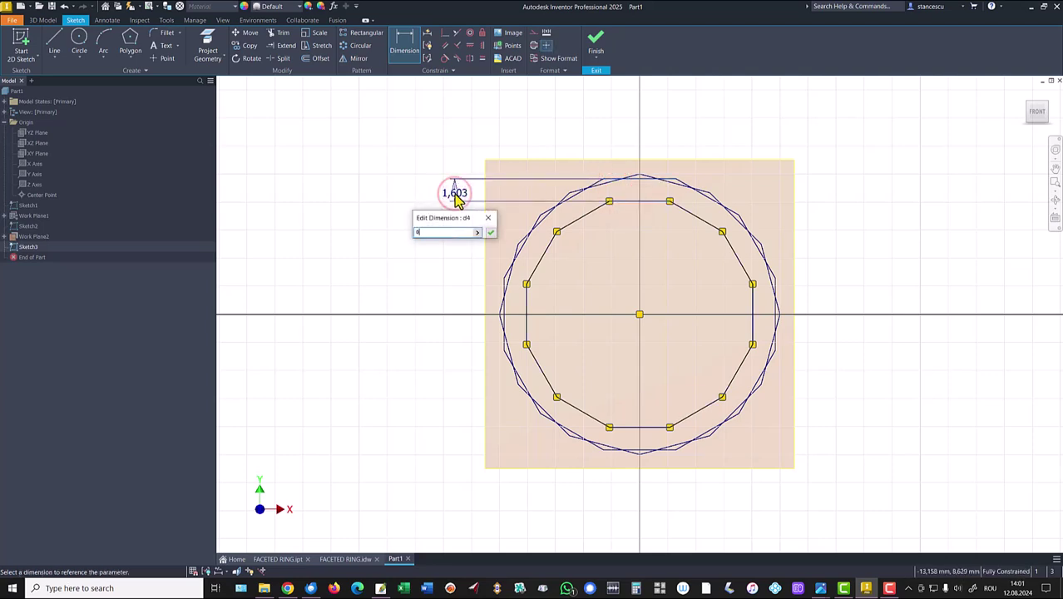
{"action": "type", "text": ",5"}
{"action": "key", "text": "Return"}
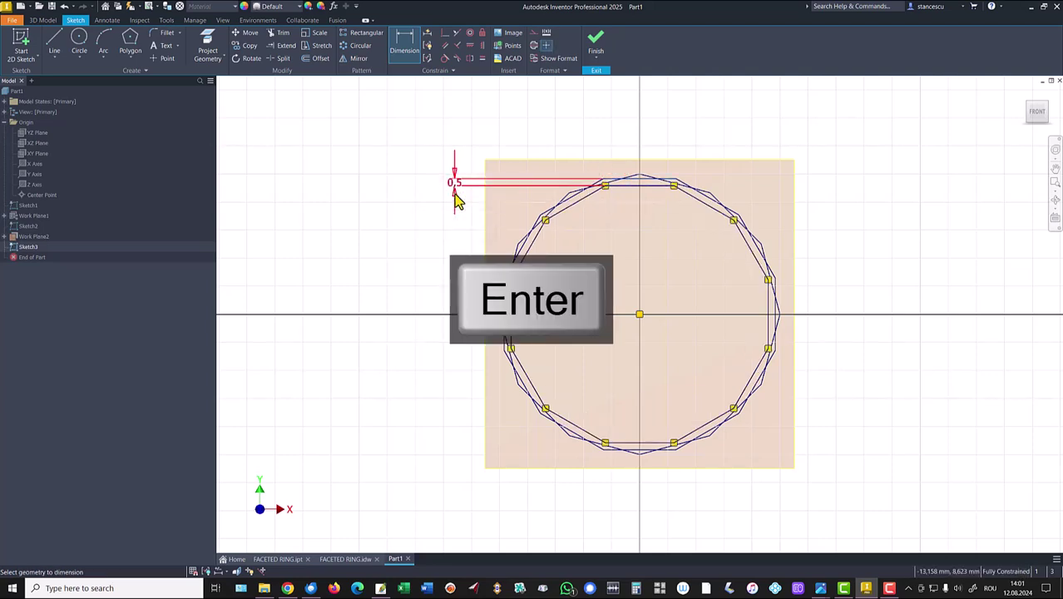
Finish Sketch3 and turn off Work Plane2's visibility.
{"action": "left_click", "coordinate": [595, 40]}
{"action": "scroll", "coordinate": [619, 256], "scroll_direction": "up", "scroll_amount": 5}
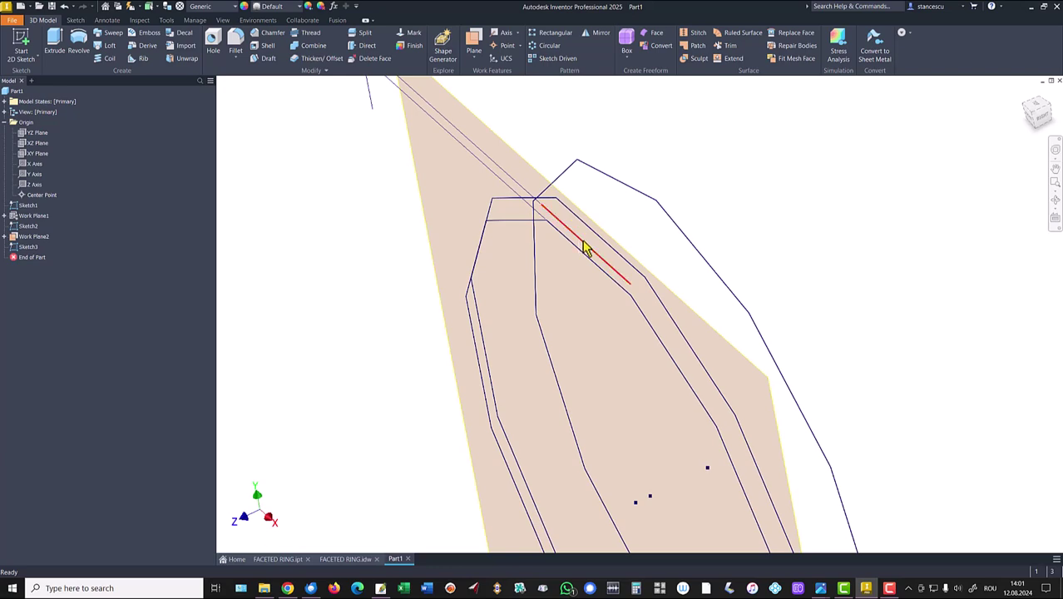
{"action": "scroll", "coordinate": [585, 249], "scroll_direction": "down", "scroll_amount": 2}
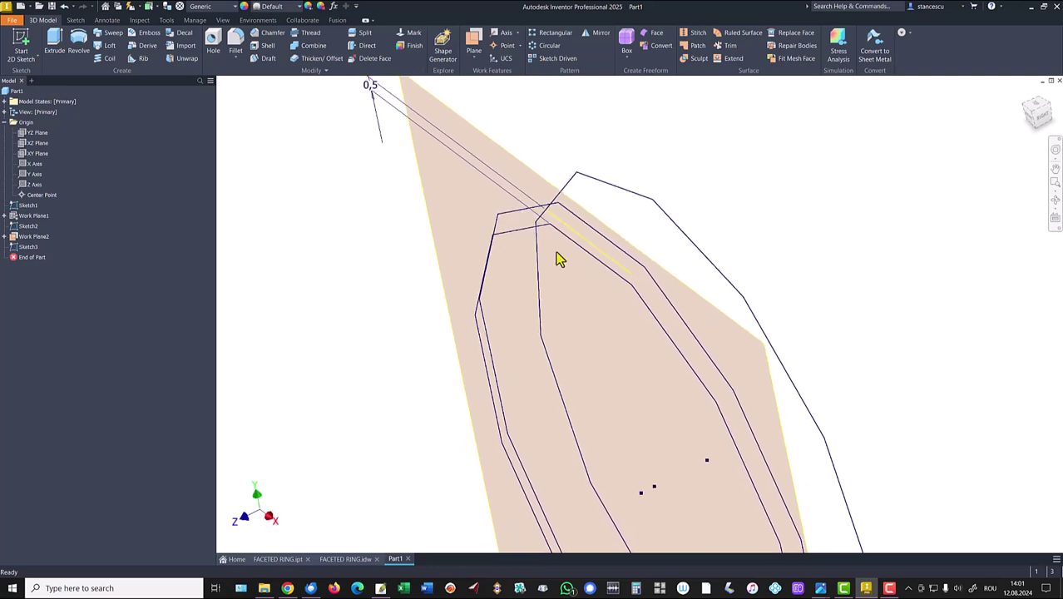
{"action": "key", "text": "F6"}
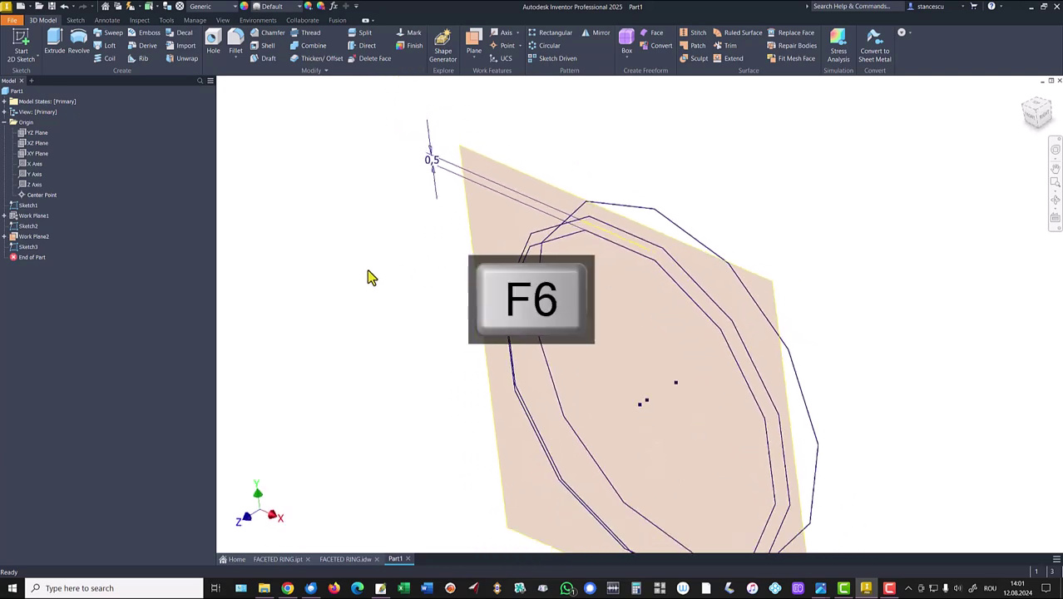
{"action": "right_click", "coordinate": [568, 186]}
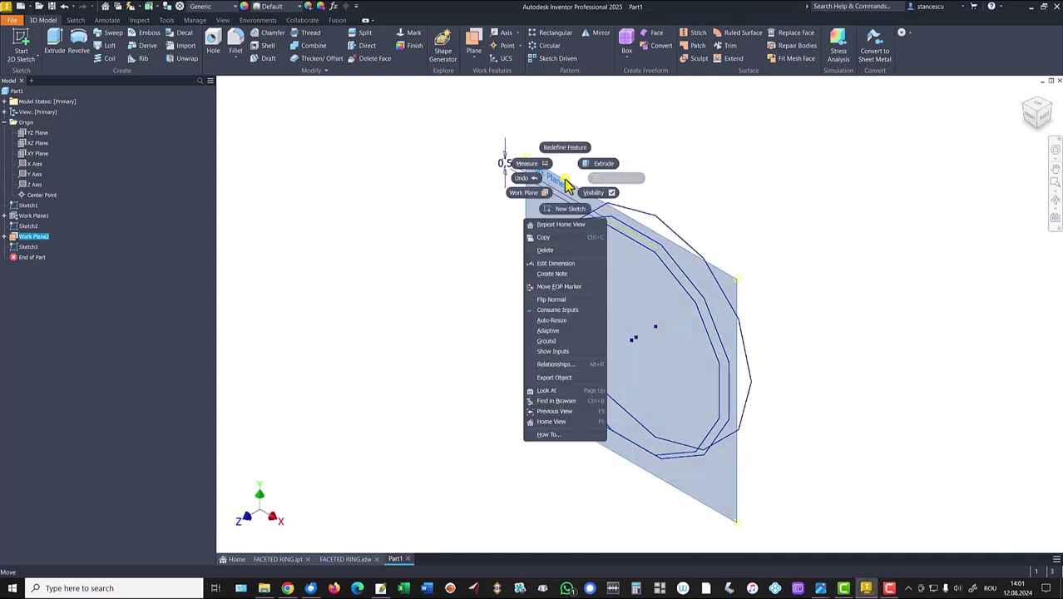
{"action": "left_click", "coordinate": [590, 192]}
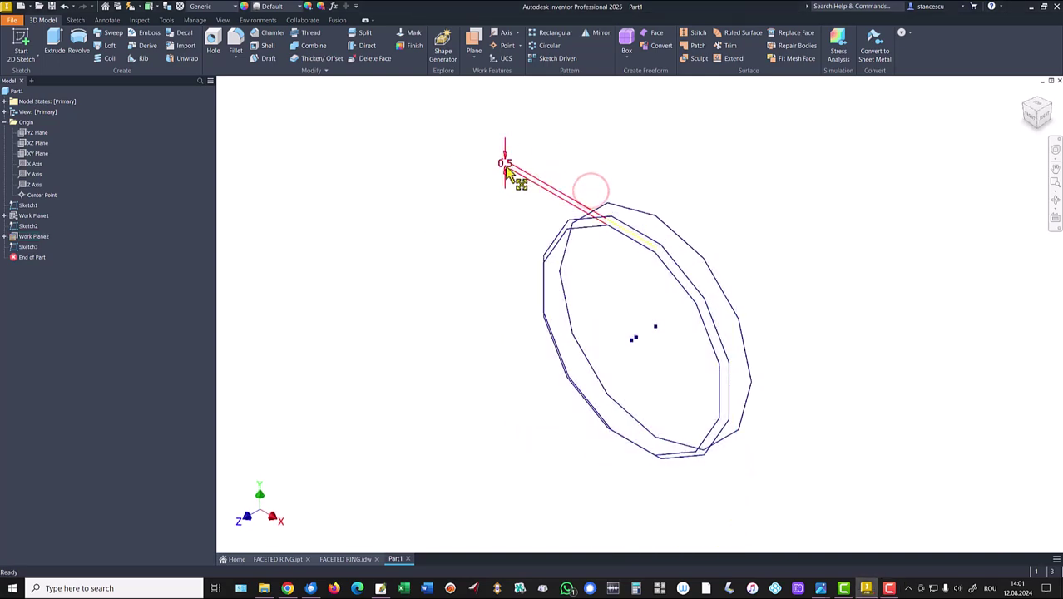
Hide Sketch3's dimensions.
{"action": "left_click", "coordinate": [11, 248]}
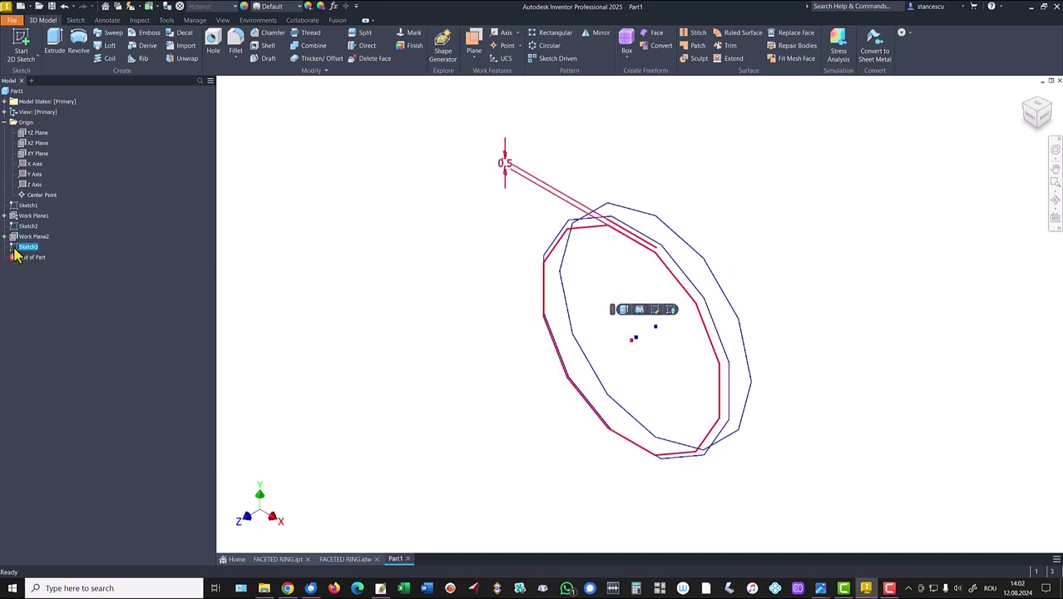
{"action": "right_click", "coordinate": [13, 249]}
{"action": "left_click", "coordinate": [45, 396]}
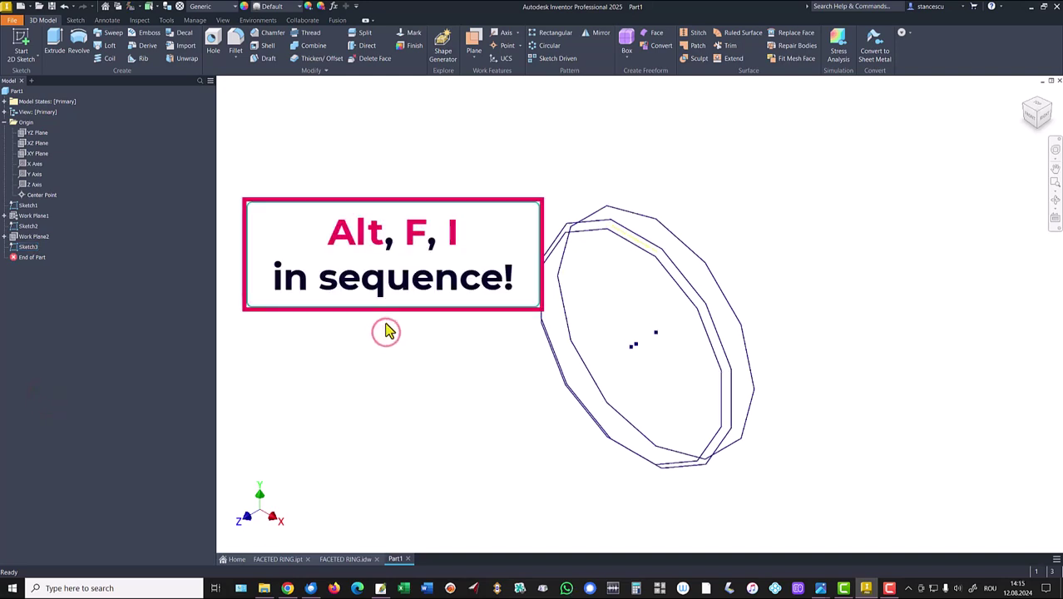
Set the Application Options colour scheme to High Contrast and apply it.
{"action": "key", "text": "alt"}
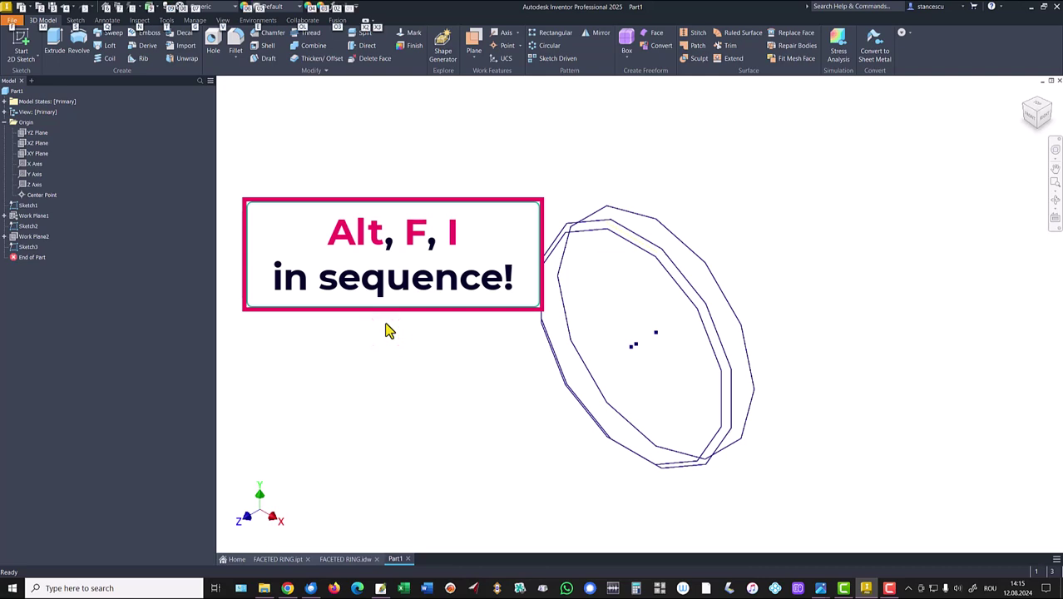
{"action": "key", "text": "f"}
{"action": "key", "text": "i"}
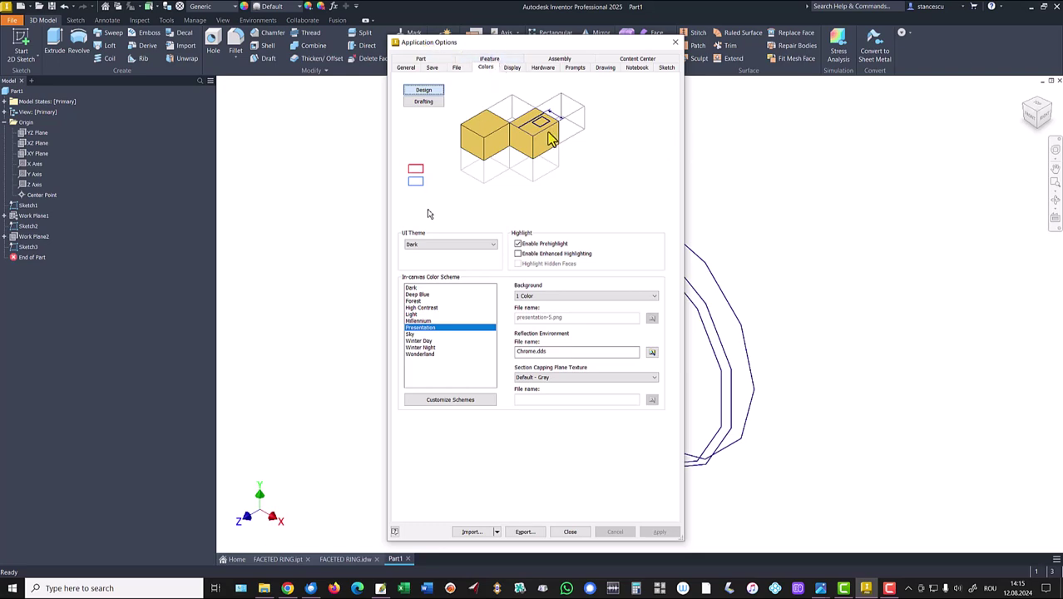
{"action": "left_click", "coordinate": [421, 308]}
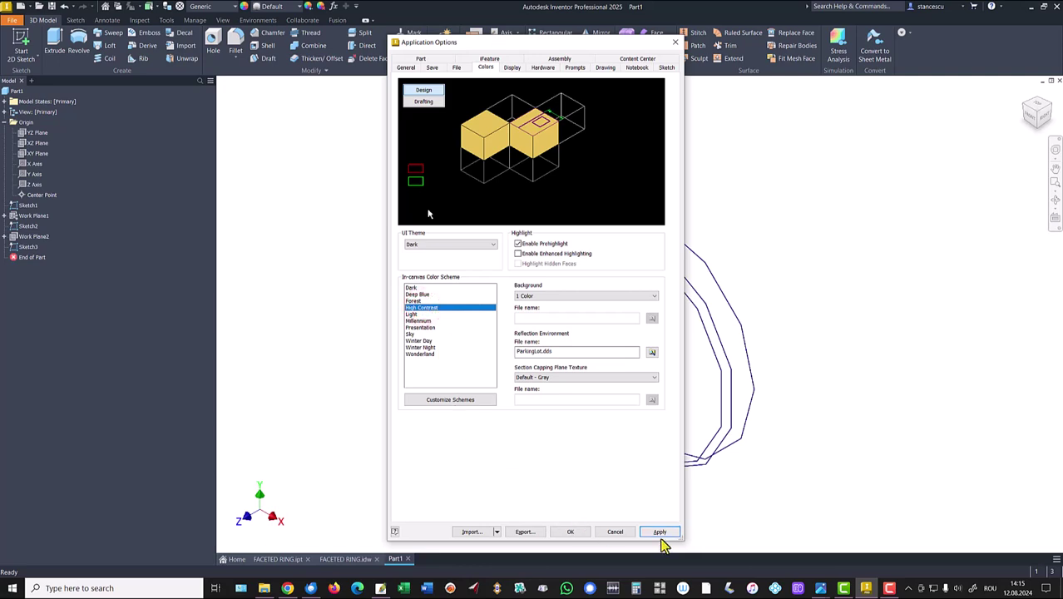
{"action": "left_click", "coordinate": [570, 532]}
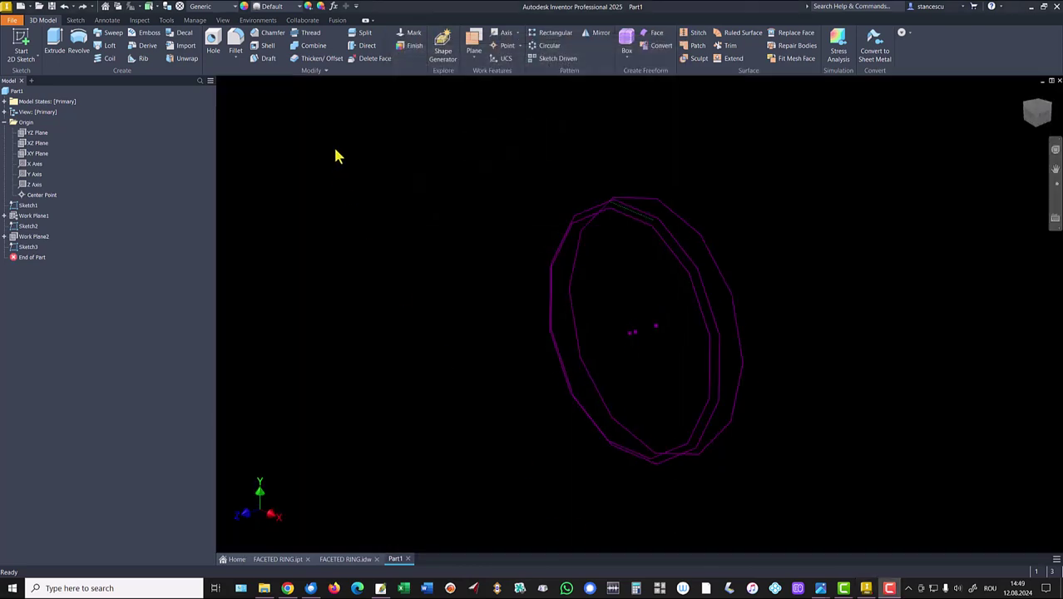
Start a new 3D sketch and include the facet edges of the 12-sided outlines as sketch geometry.
{"action": "left_click", "coordinate": [37, 58]}
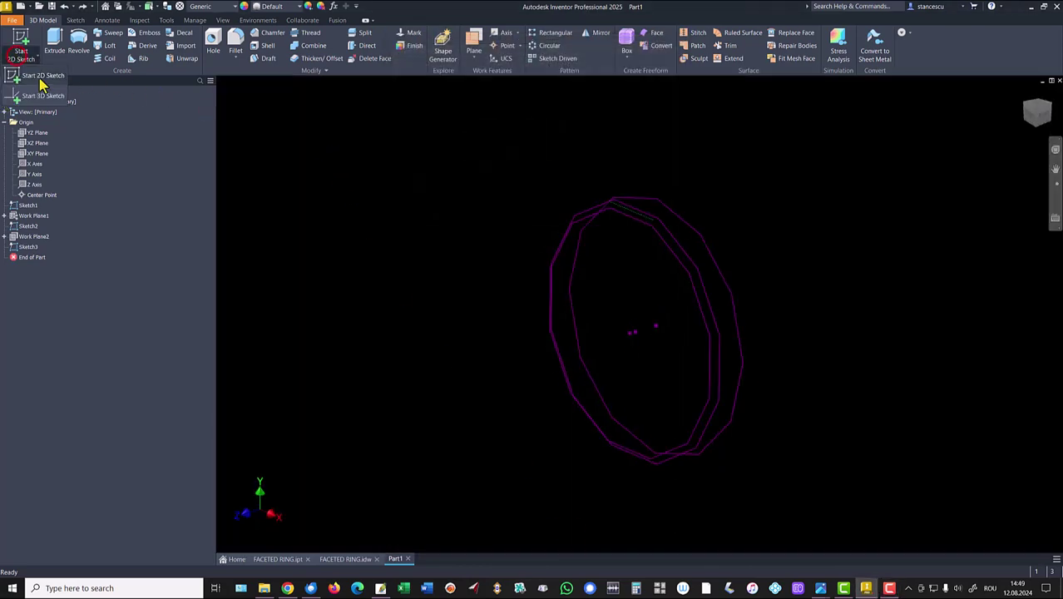
{"action": "left_click", "coordinate": [39, 97]}
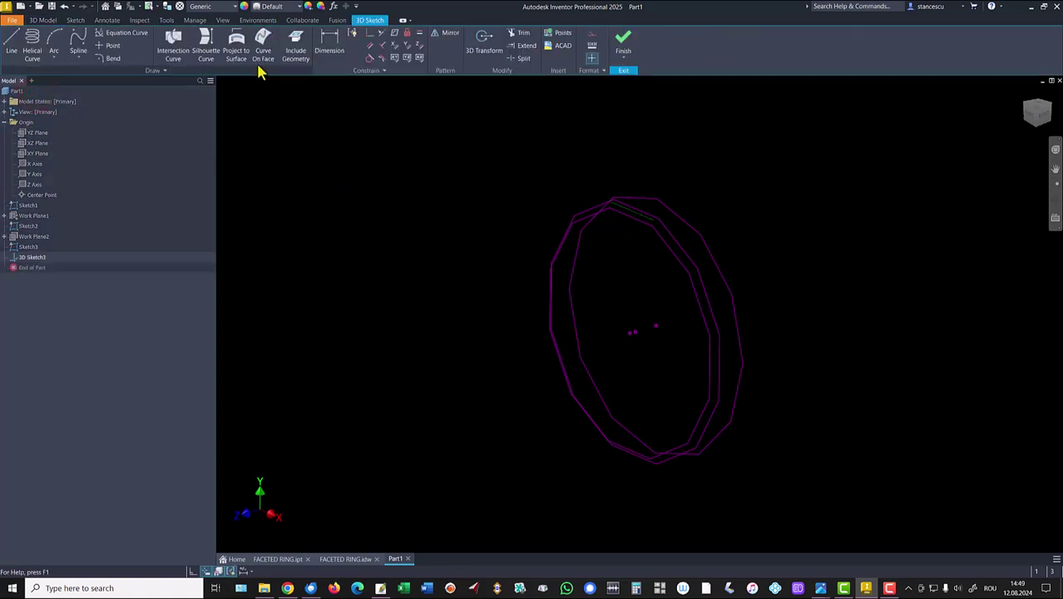
{"action": "left_click", "coordinate": [295, 48]}
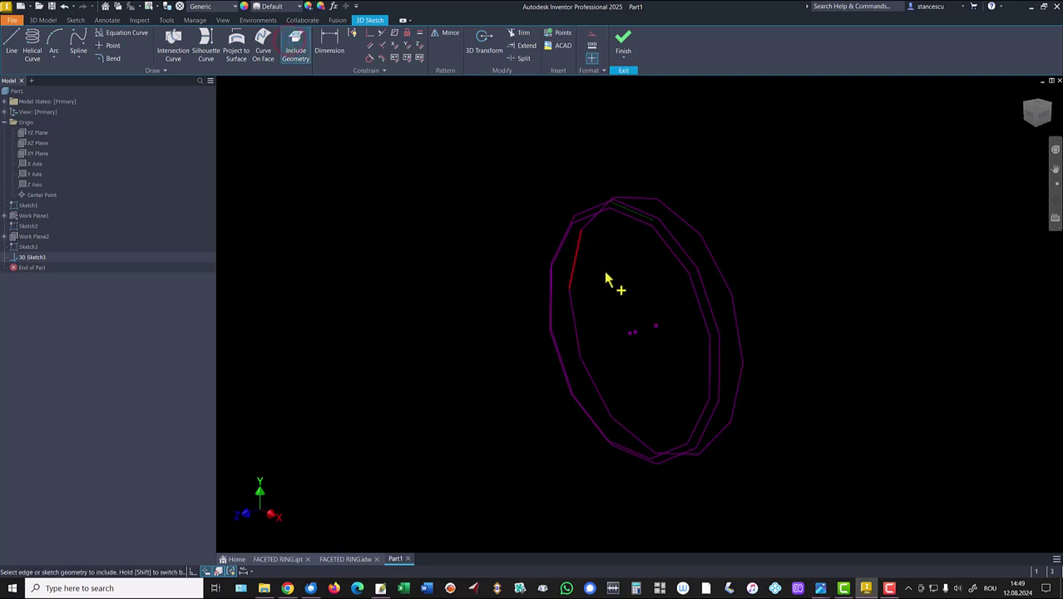
{"action": "left_click", "coordinate": [675, 256]}
{"action": "left_click", "coordinate": [623, 229]}
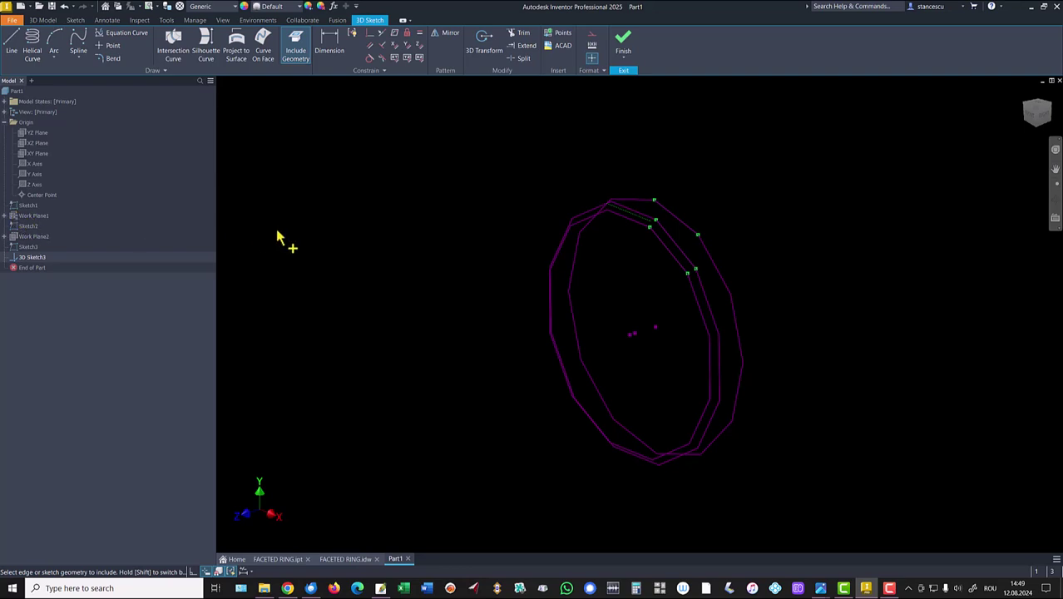
Hide Sketch1, Sketch2 and Sketch3 in the browser.
{"action": "key", "text": "Escape"}
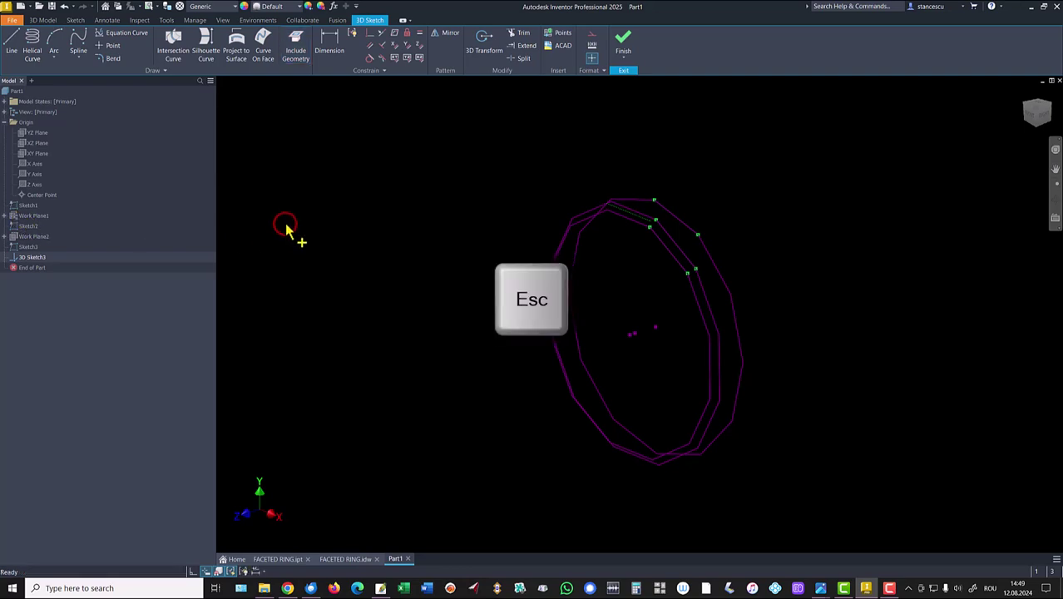
{"action": "left_click", "coordinate": [20, 207]}
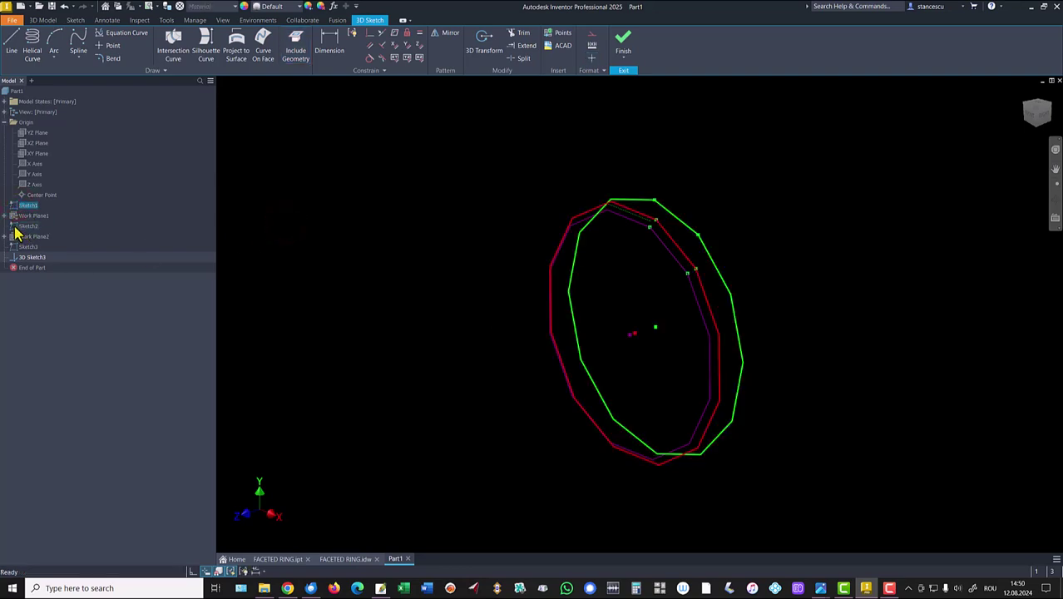
{"action": "left_click", "coordinate": [20, 226], "text": "ctrl"}
{"action": "left_click", "coordinate": [27, 247], "text": "ctrl"}
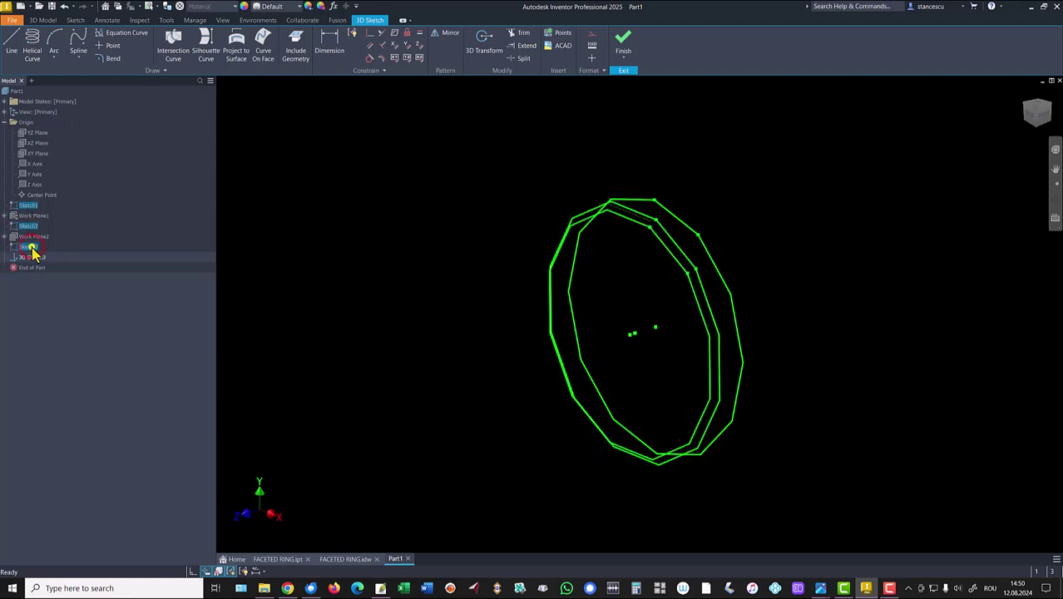
{"action": "right_click", "coordinate": [32, 251]}
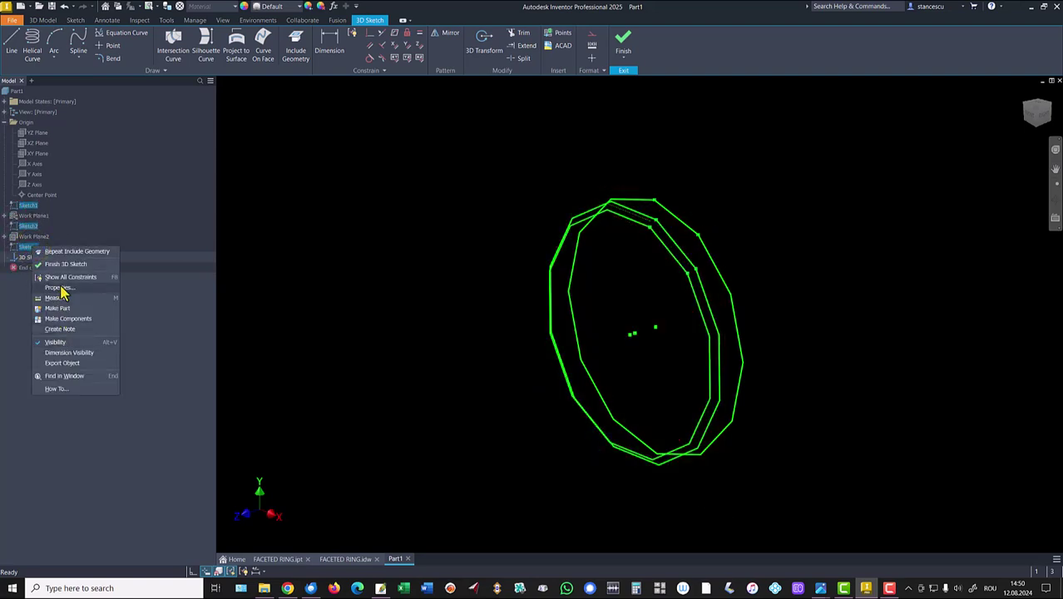
{"action": "left_click", "coordinate": [65, 341]}
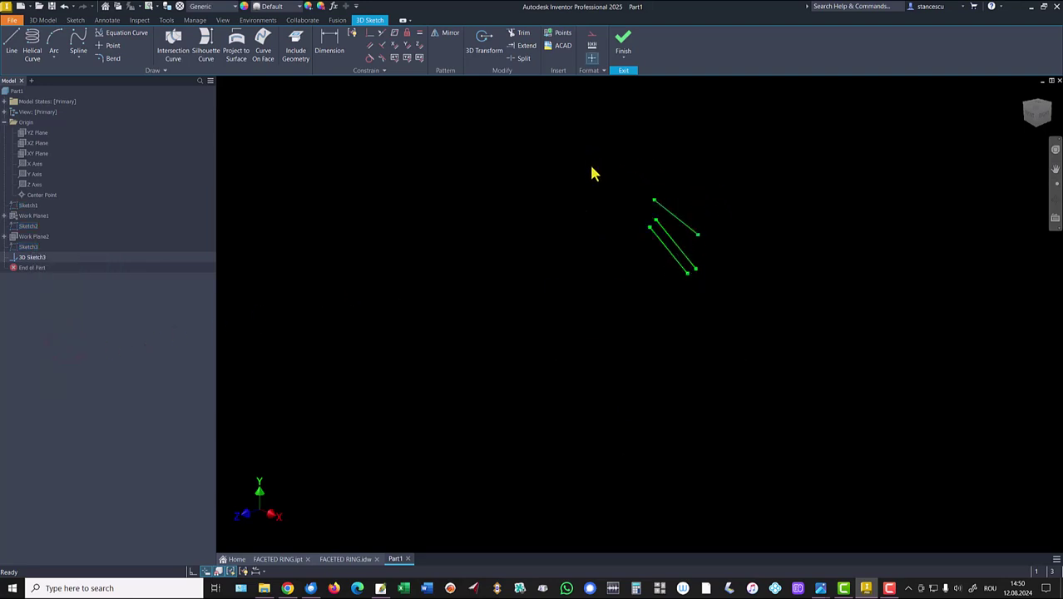
Make the three included edges construction lines and finish 3D Sketch3.
{"action": "key", "text": "F6"}
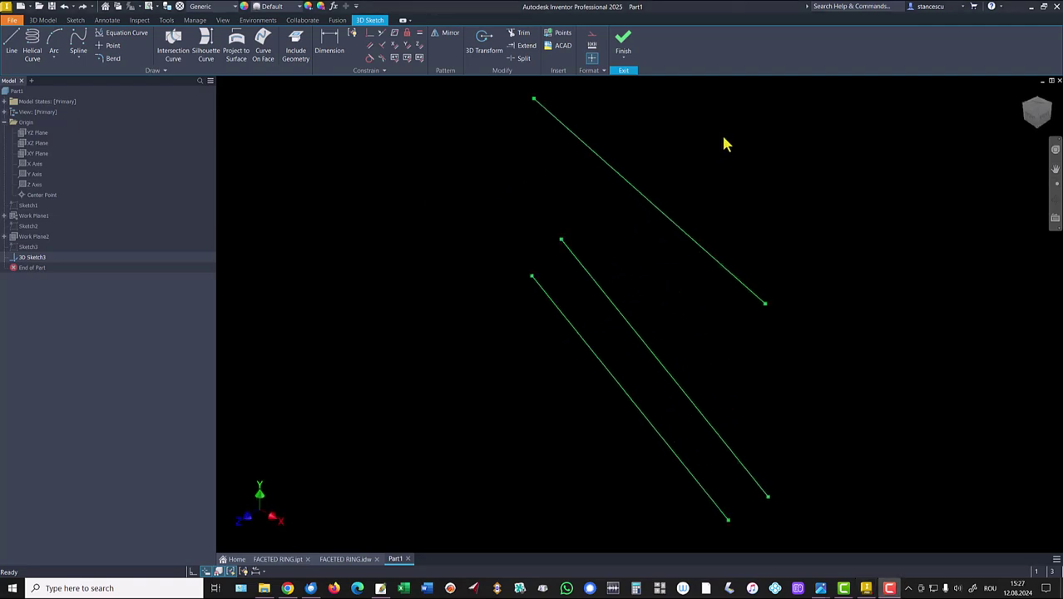
{"action": "mouse_move", "coordinate": [723, 144]}
{"action": "left_mouse_down"}
{"action": "mouse_move", "coordinate": [451, 379]}
{"action": "mouse_move", "coordinate": [457, 370]}
{"action": "left_mouse_up"}
{"action": "right_click", "coordinate": [487, 321]}
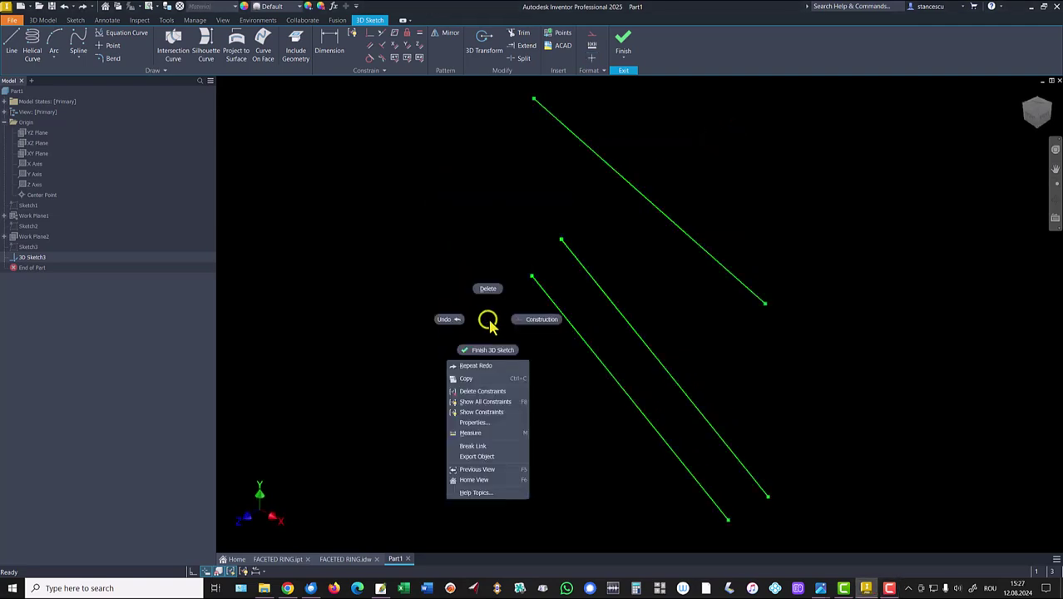
{"action": "left_click", "coordinate": [525, 325]}
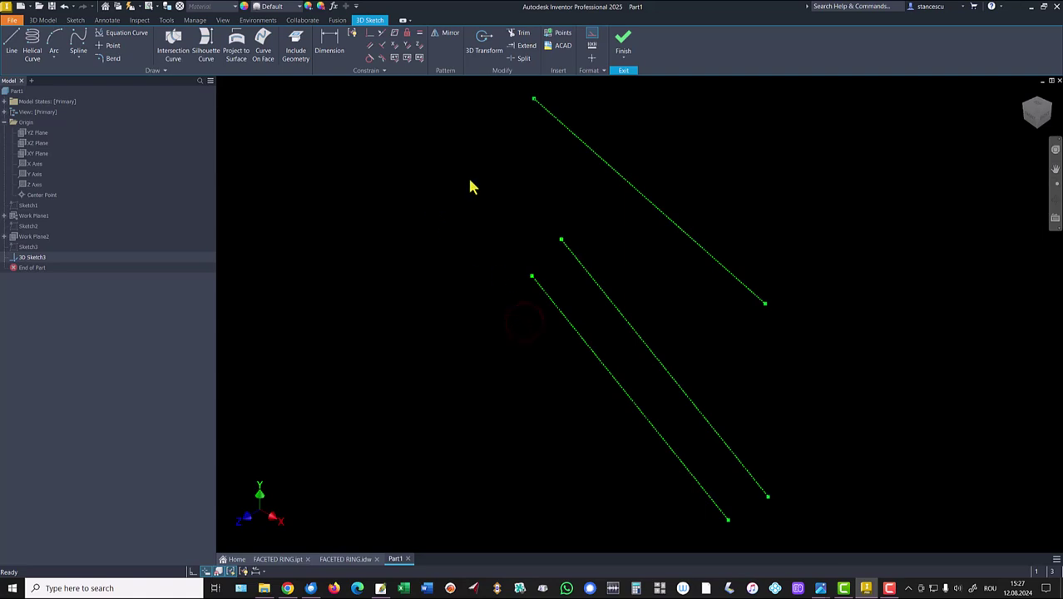
{"action": "left_click", "coordinate": [623, 38]}
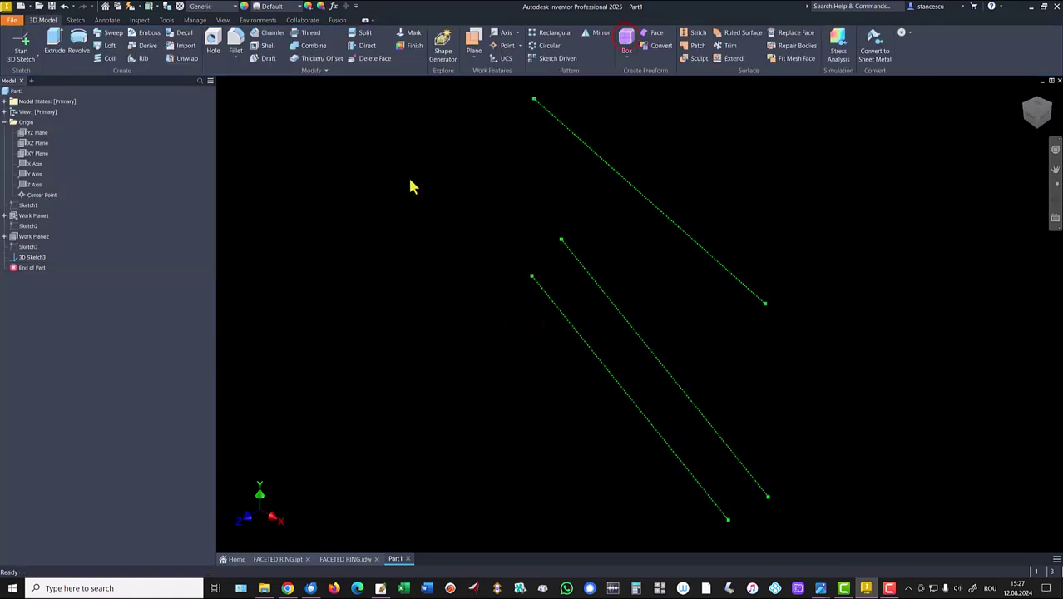
In a new 3D sketch, draw a line chain joining the top, middle and lower edge endpoints.
{"action": "left_click", "coordinate": [21, 46]}
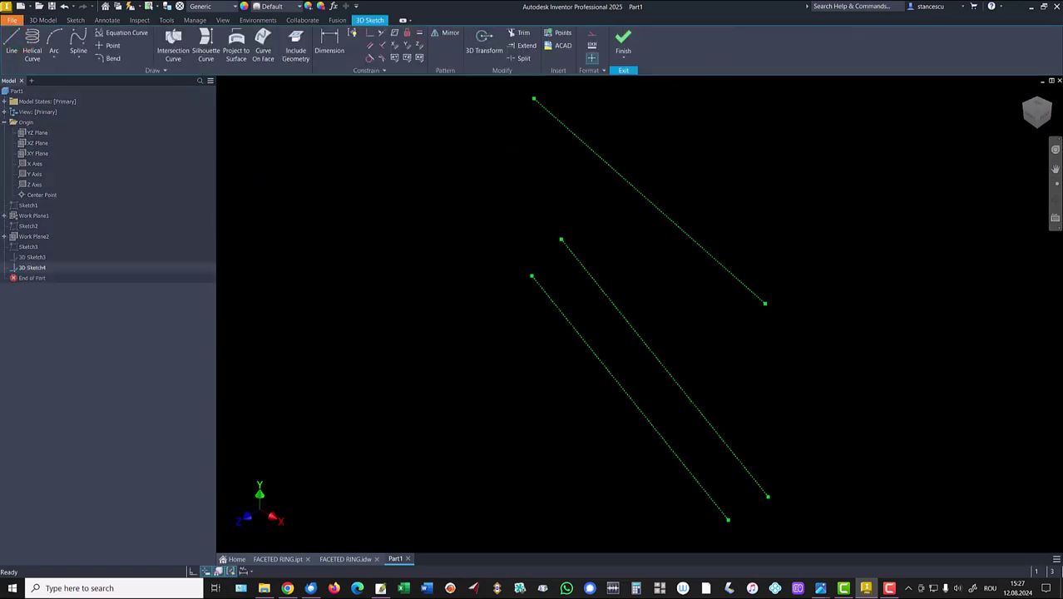
{"action": "left_click", "coordinate": [12, 46]}
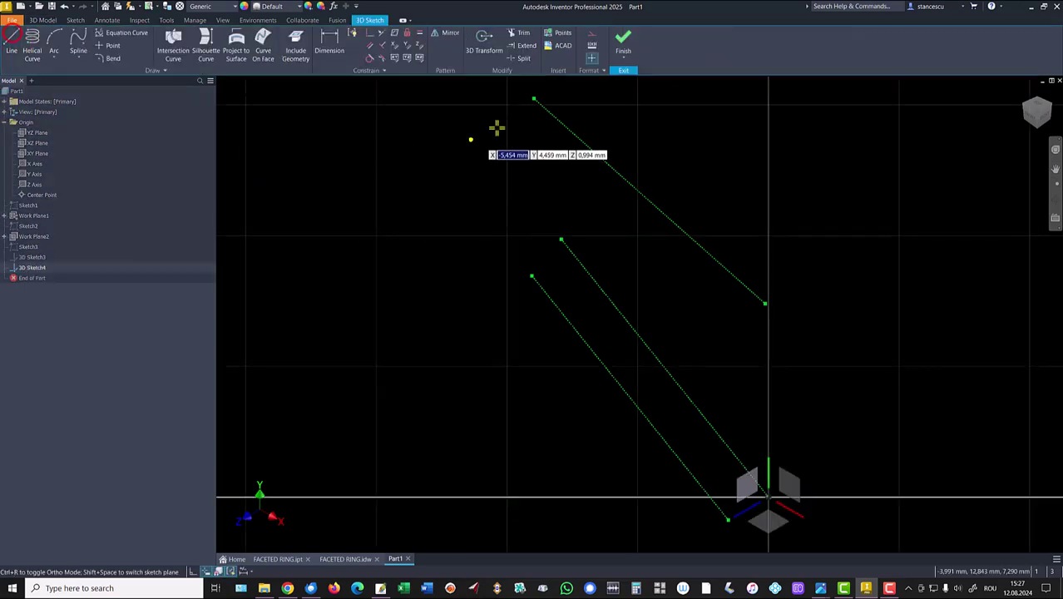
{"action": "left_click", "coordinate": [534, 100]}
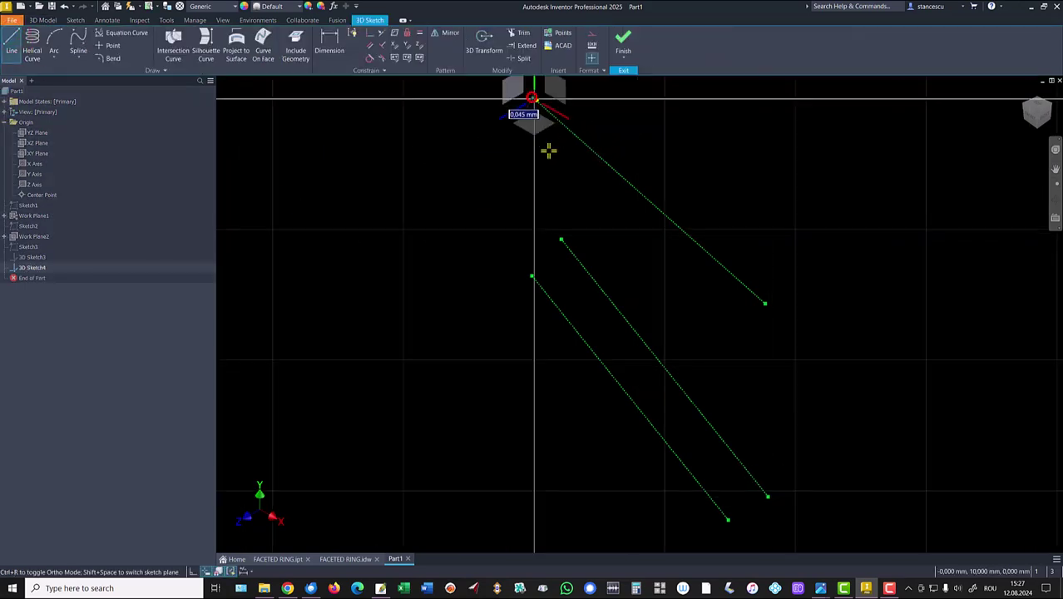
{"action": "left_click", "coordinate": [562, 240]}
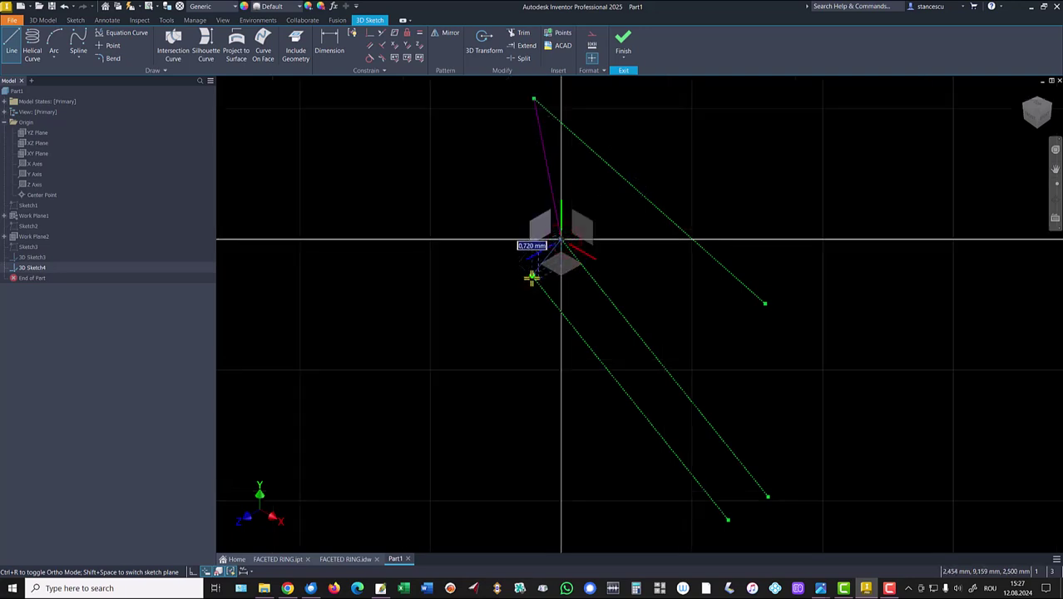
{"action": "left_click", "coordinate": [532, 279]}
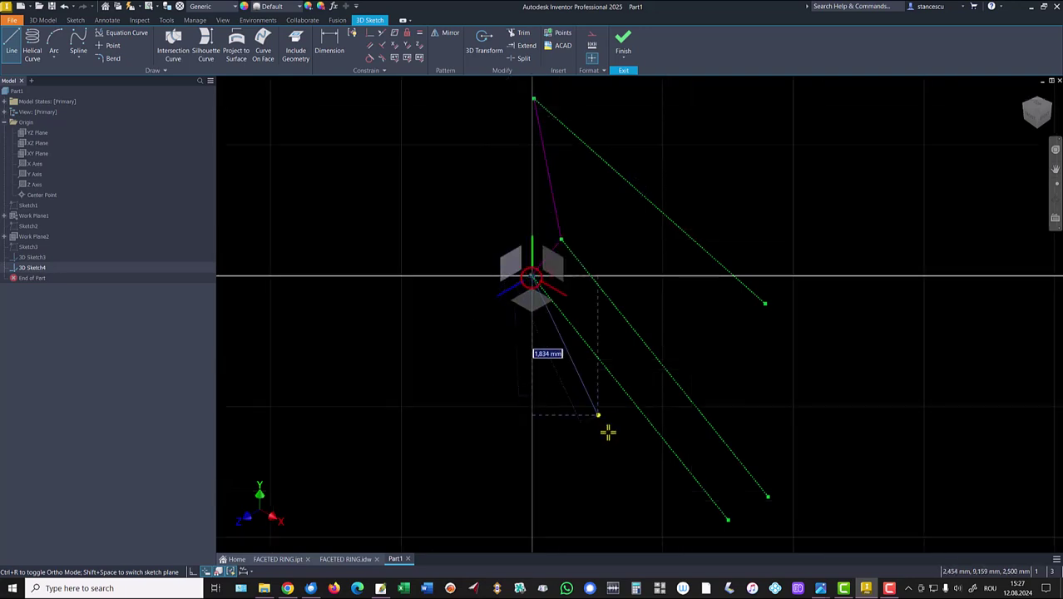
{"action": "left_click", "coordinate": [728, 521]}
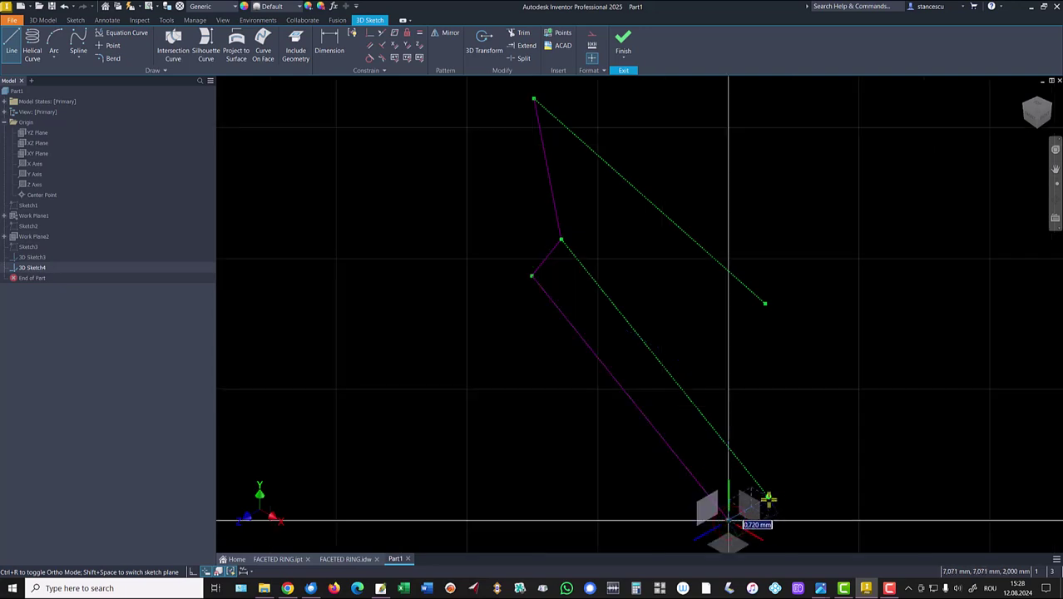
Connect the lower-right endpoint, right-middle point and top point, then the inner left vertex to the lower-right endpoint.
{"action": "left_click", "coordinate": [768, 499]}
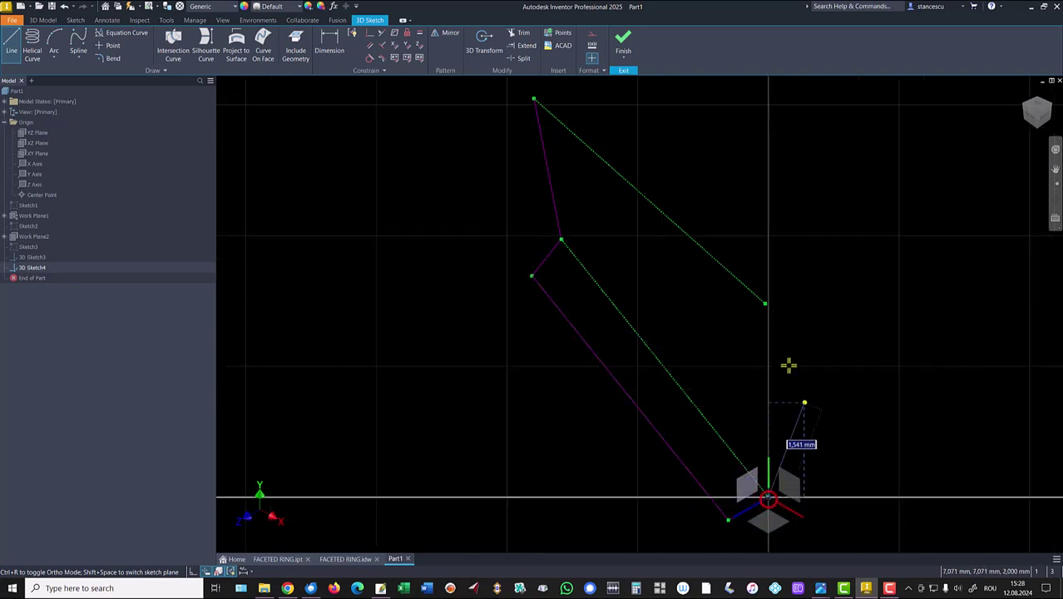
{"action": "left_click", "coordinate": [764, 302]}
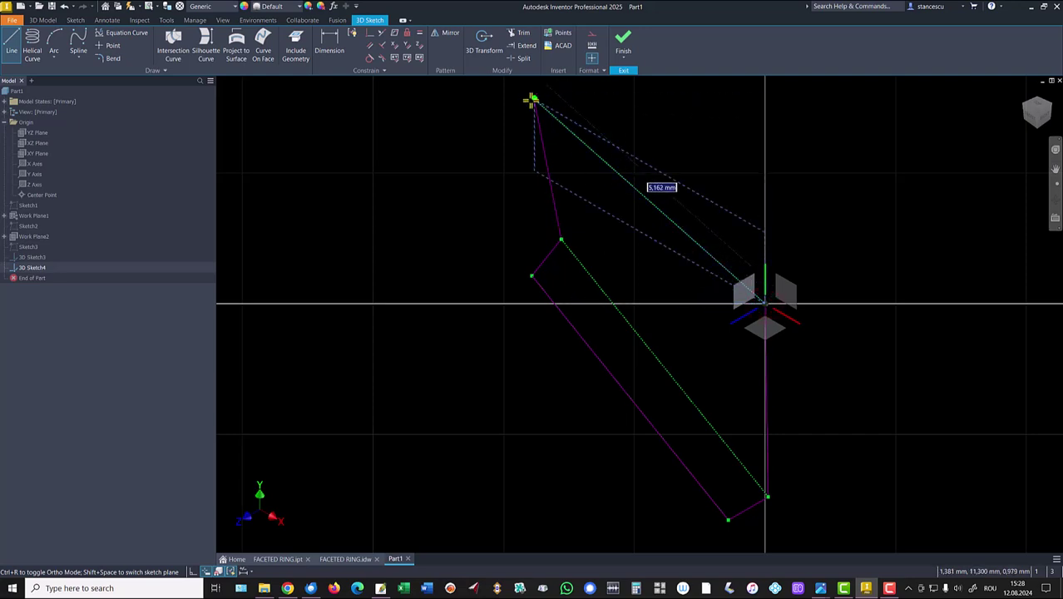
{"action": "left_click", "coordinate": [532, 100]}
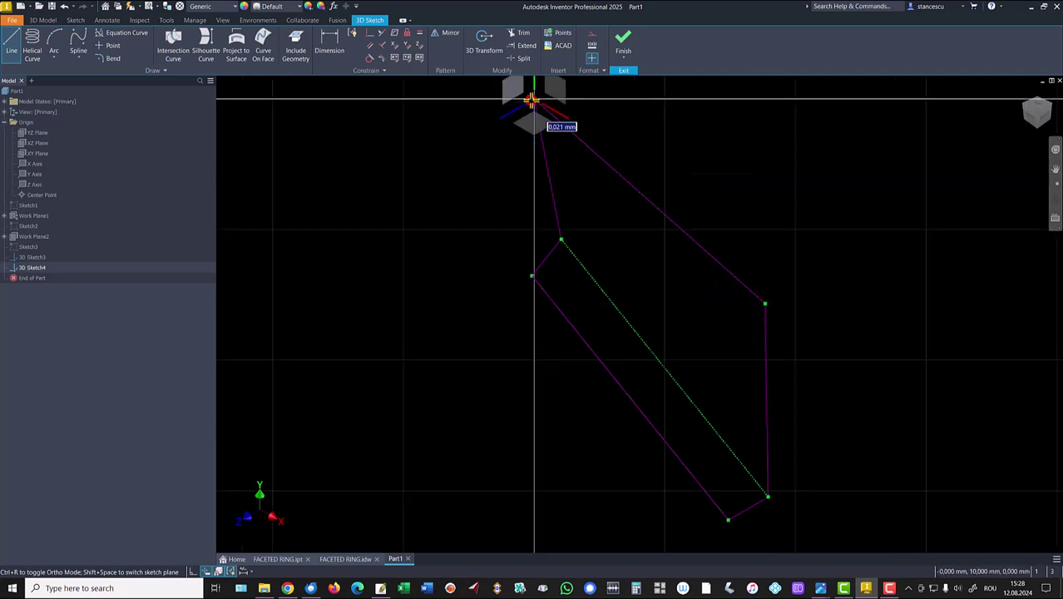
{"action": "right_click", "coordinate": [490, 182]}
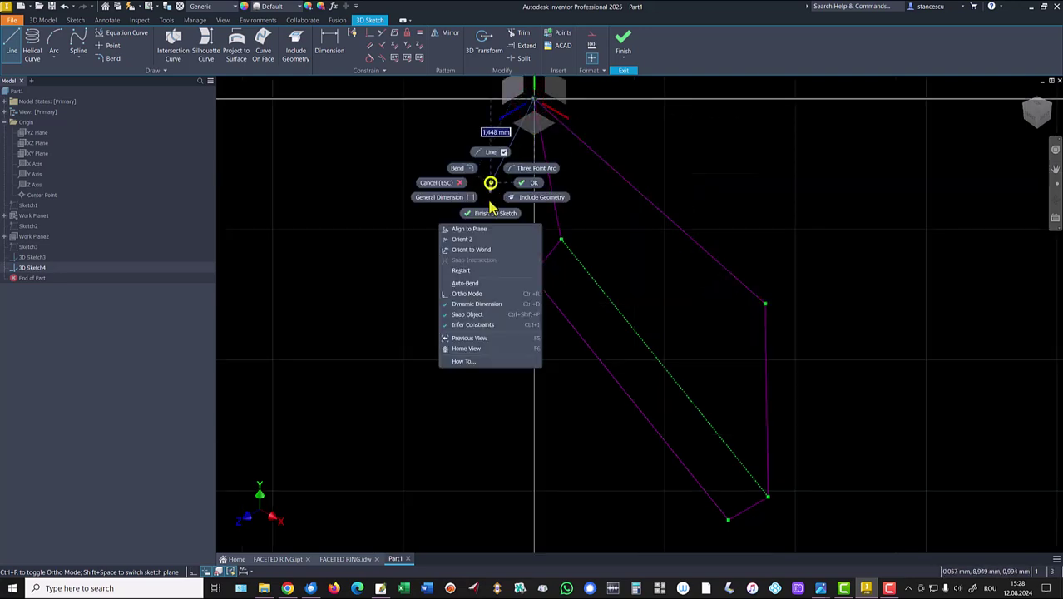
{"action": "left_click", "coordinate": [464, 271]}
{"action": "left_click", "coordinate": [560, 240]}
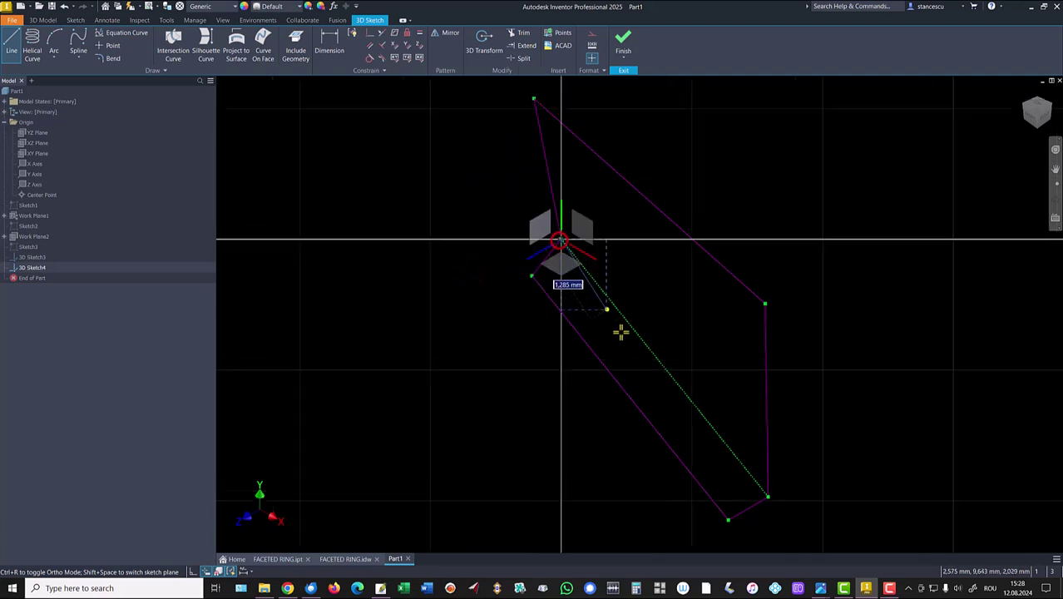
{"action": "left_click", "coordinate": [769, 497]}
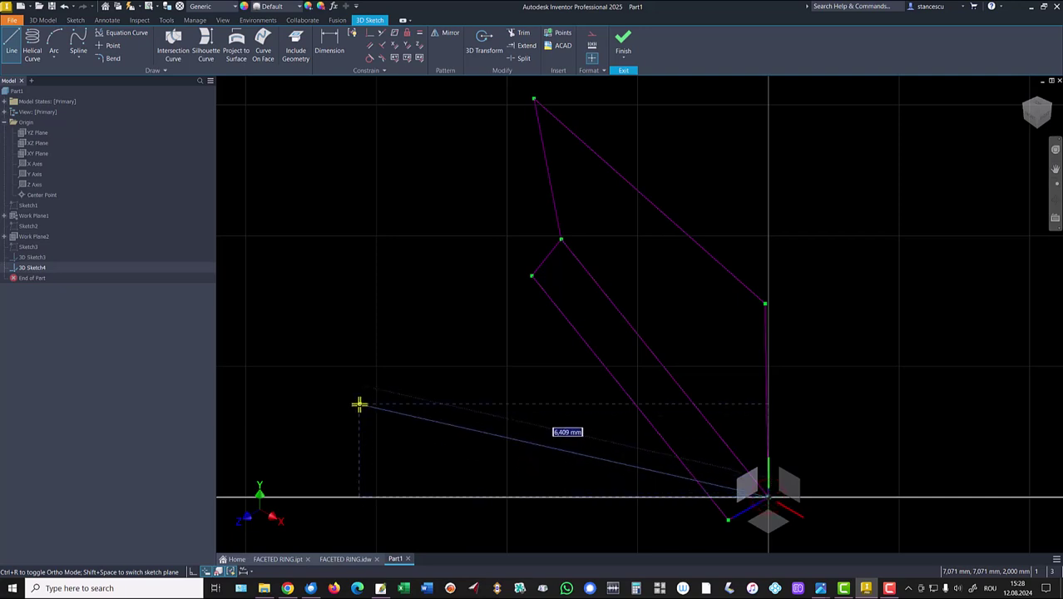
{"action": "key", "text": "Escape"}
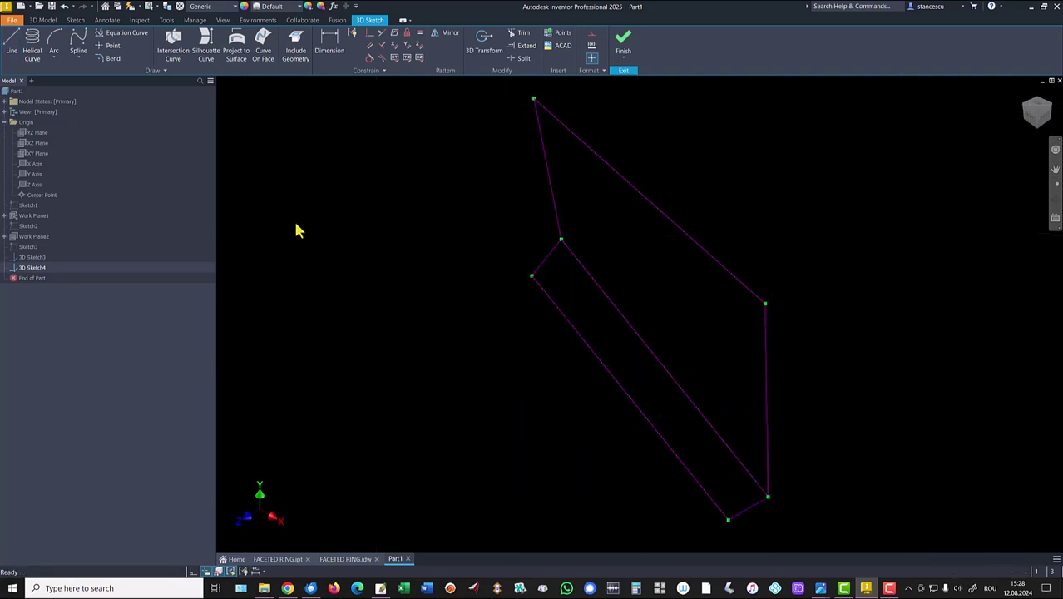
Add a line from the inner left vertex to the right-middle point.
{"action": "left_click", "coordinate": [12, 41]}
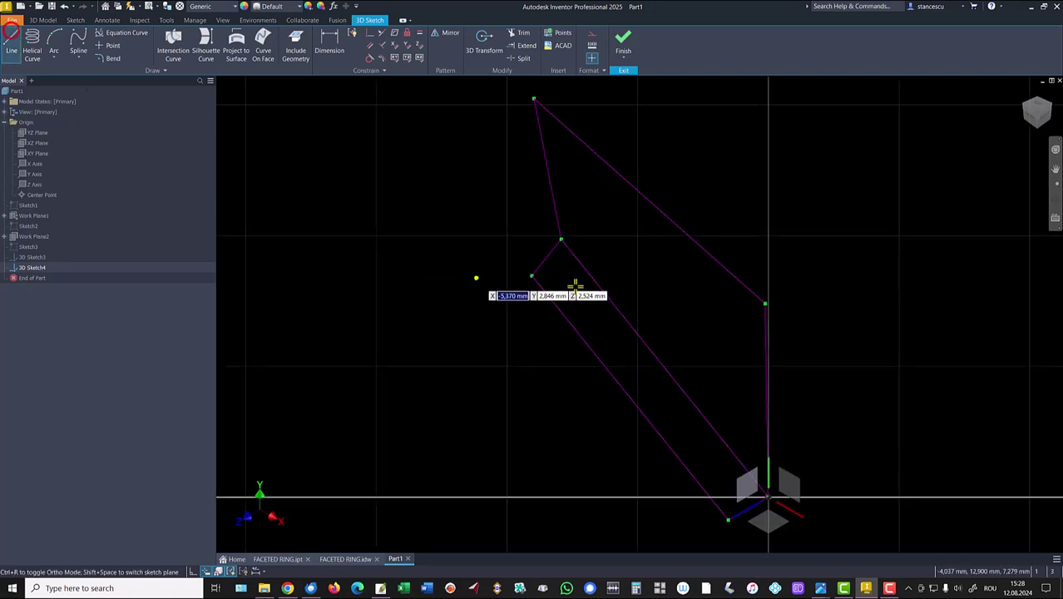
{"action": "left_click", "coordinate": [562, 241]}
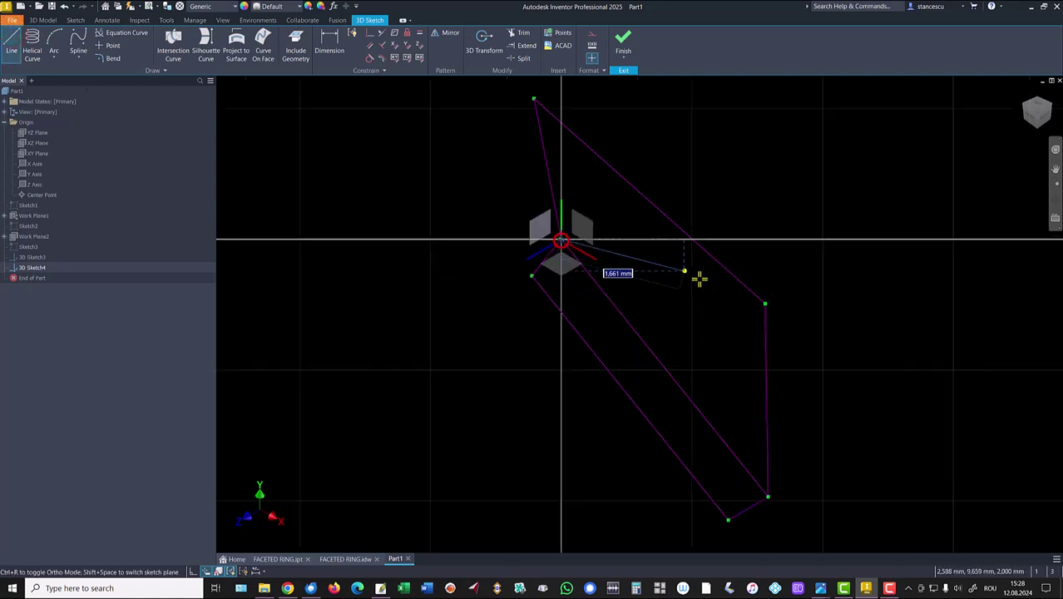
{"action": "left_click", "coordinate": [764, 303]}
{"action": "key", "text": "Escape"}
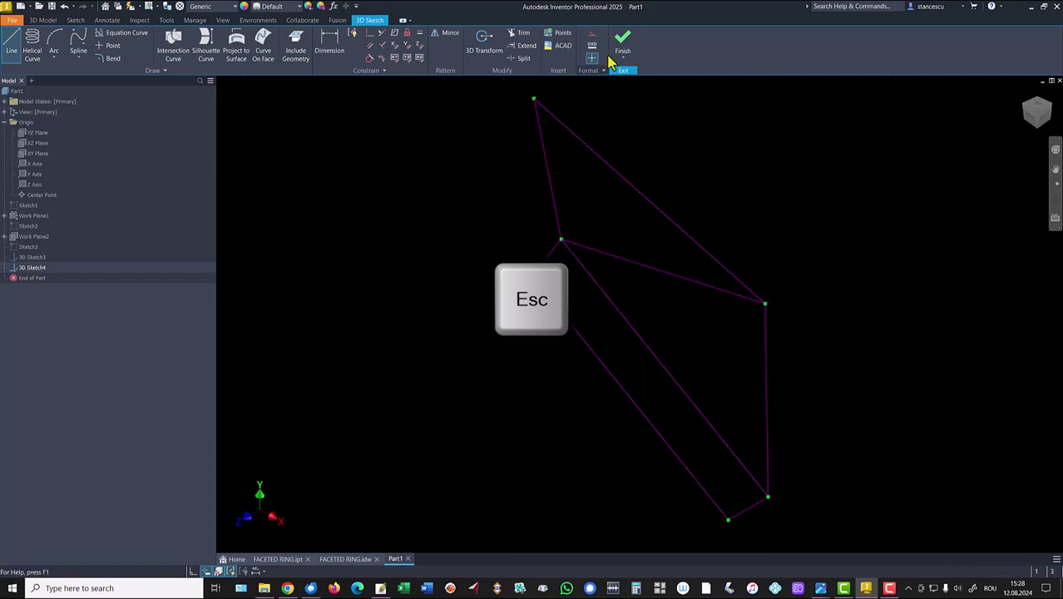
Finish 3D Sketch4 and fill the top triangle's edges with Boundary Patch1.
{"action": "left_click", "coordinate": [624, 41]}
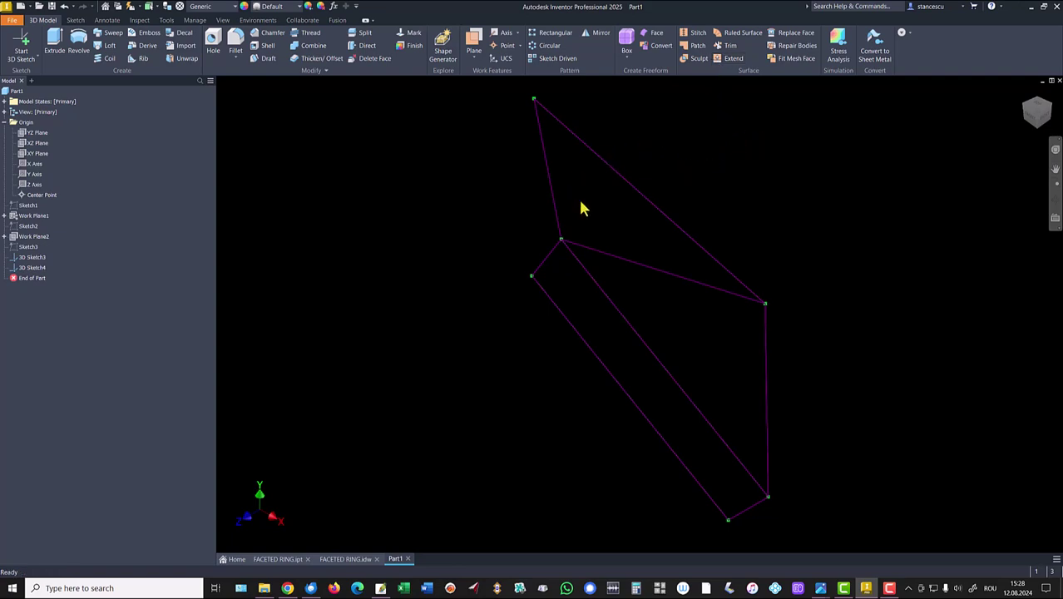
{"action": "mouse_move", "coordinate": [626, 217]}
{"action": "middle_mouse_down", "text": "shift"}
{"action": "mouse_move", "coordinate": [686, 208]}
{"action": "mouse_move", "coordinate": [589, 204]}
{"action": "mouse_move", "coordinate": [728, 313]}
{"action": "mouse_move", "coordinate": [639, 336]}
{"action": "mouse_move", "coordinate": [693, 420]}
{"action": "mouse_move", "coordinate": [634, 391]}
{"action": "middle_mouse_up", "text": "shift"}
{"action": "key", "text": "F6"}
{"action": "left_click", "coordinate": [696, 47]}
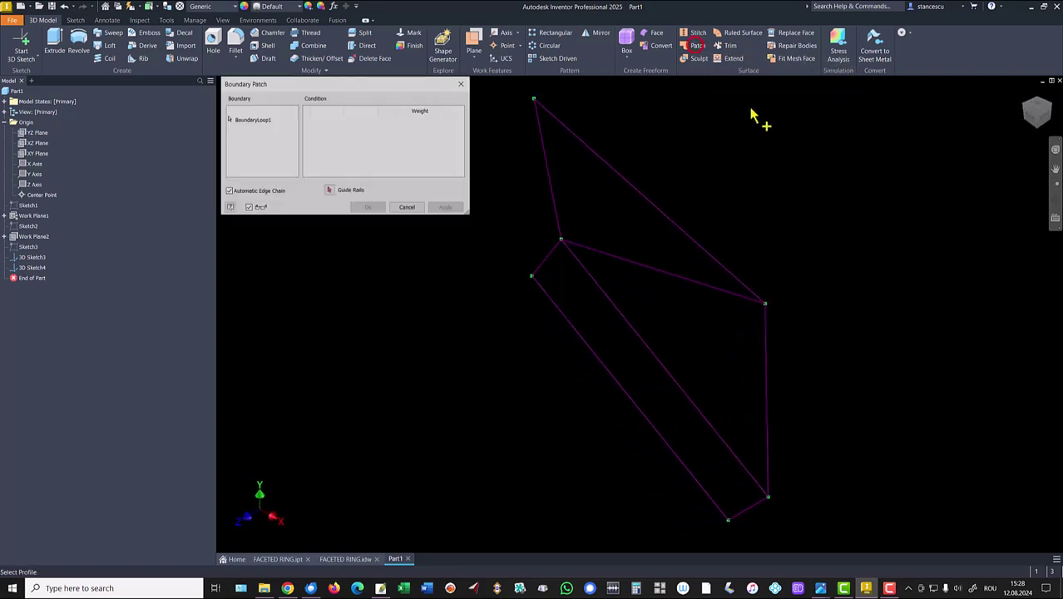
{"action": "left_click", "coordinate": [644, 204]}
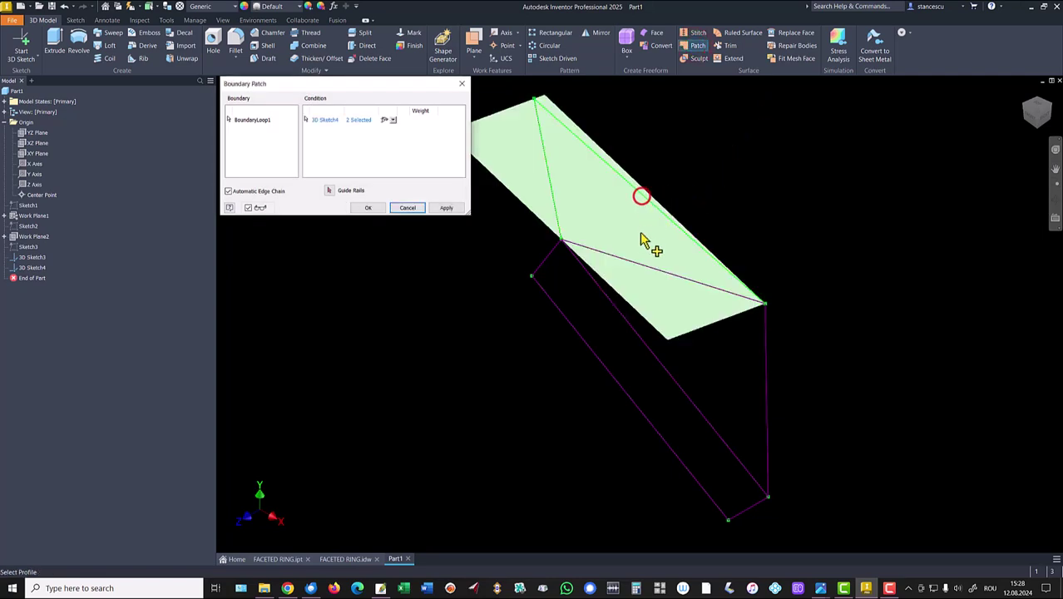
{"action": "left_click", "coordinate": [649, 274]}
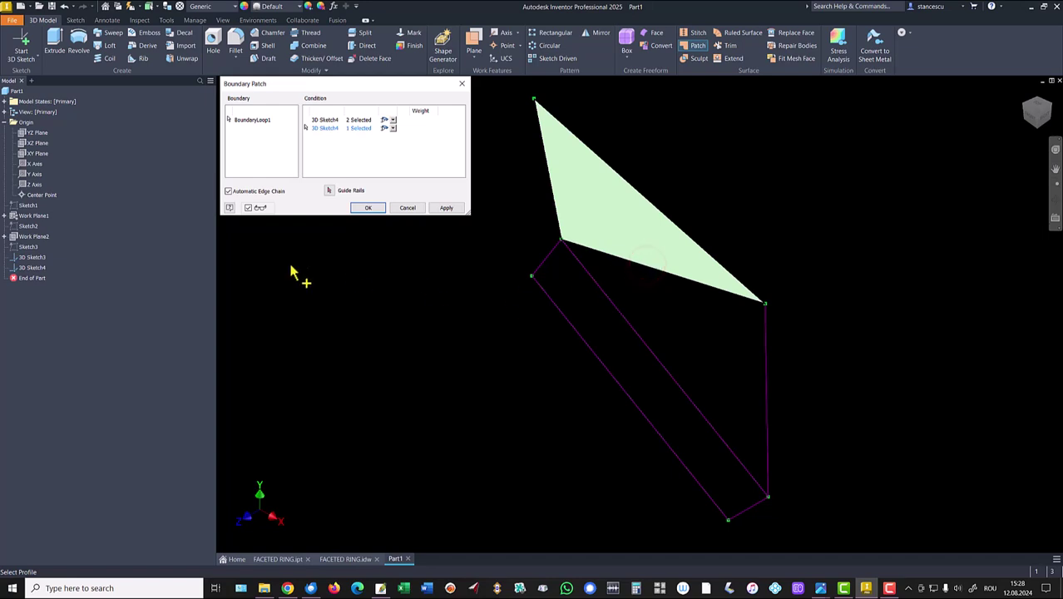
{"action": "left_click", "coordinate": [368, 207]}
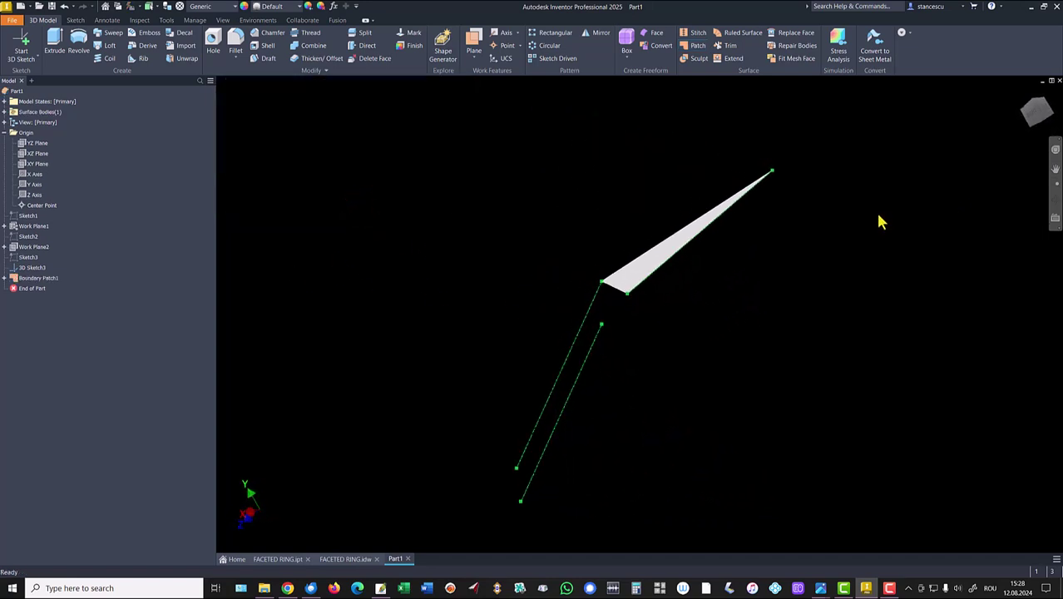
{"action": "left_click", "coordinate": [471, 206]}
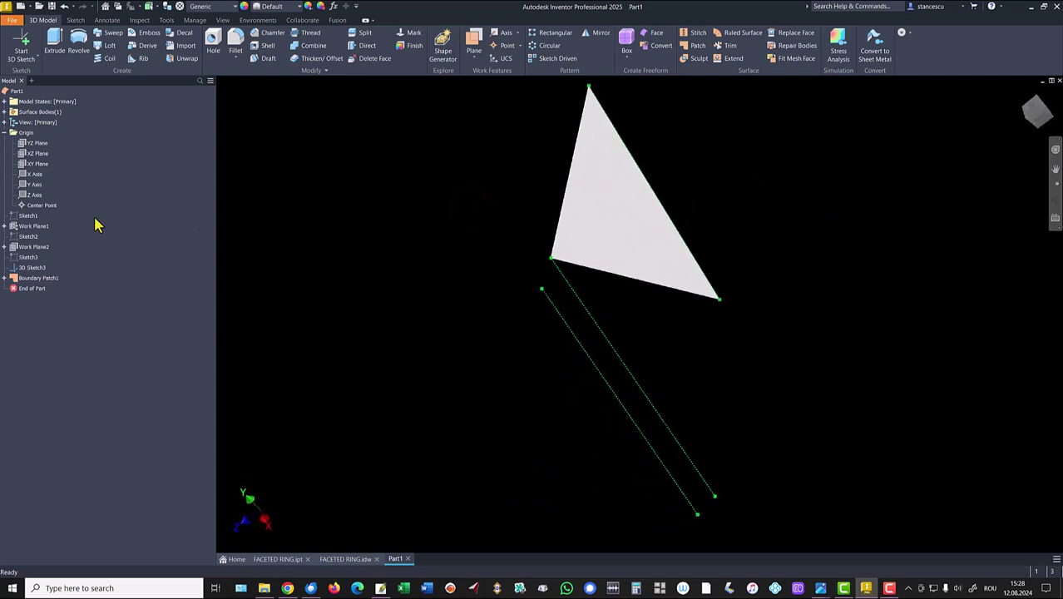
Hide 3D Sketch3 and make 3D Sketch4's lines visible again.
{"action": "right_click", "coordinate": [33, 268]}
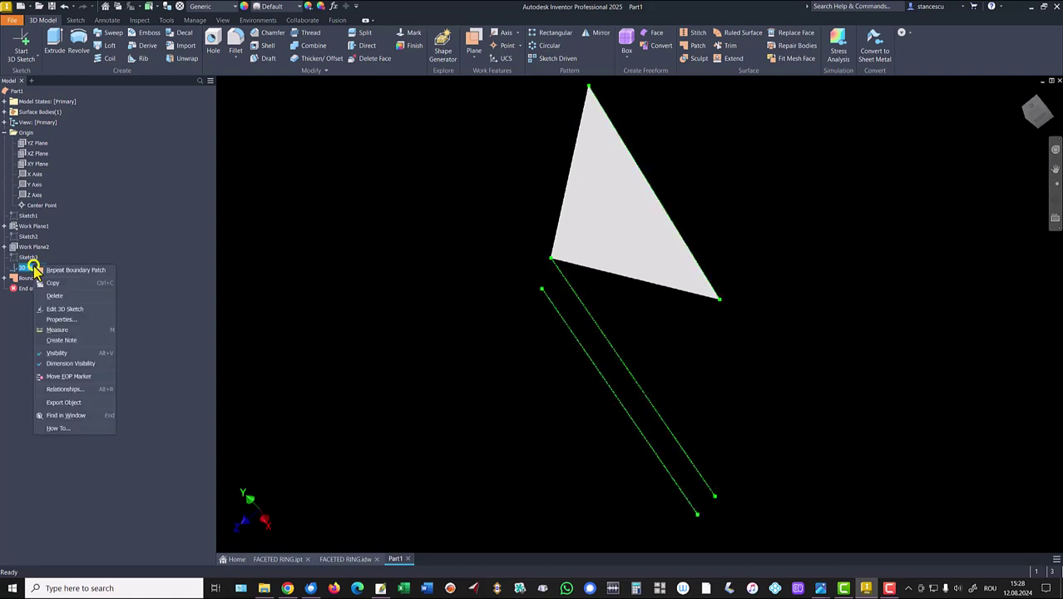
{"action": "left_click", "coordinate": [58, 353]}
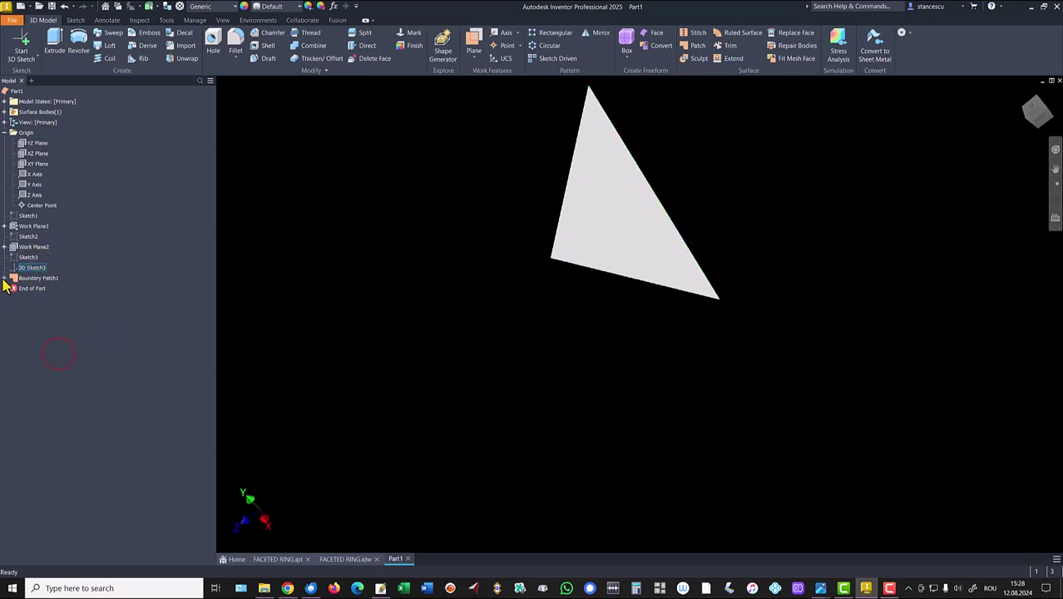
{"action": "left_click", "coordinate": [7, 280]}
{"action": "right_click", "coordinate": [33, 288]}
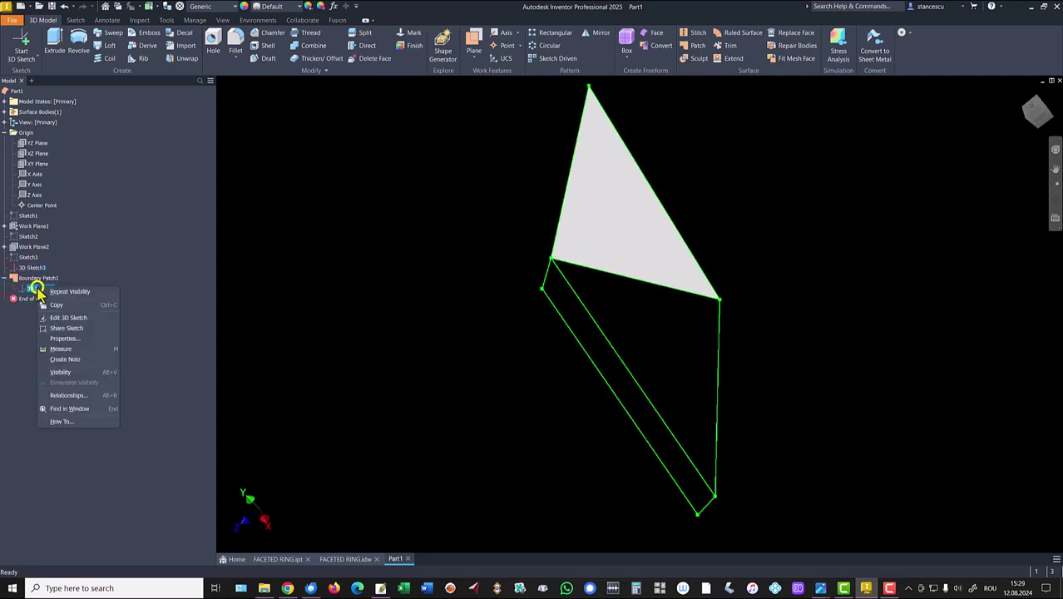
{"action": "left_click", "coordinate": [64, 371]}
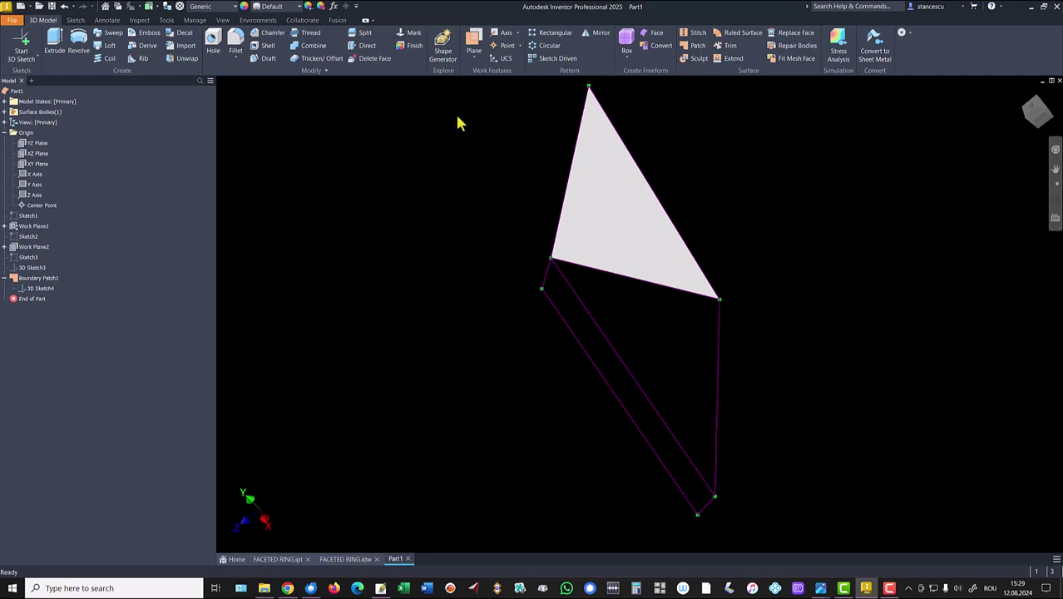
Create a boundary patch on the lower triangle's shared, diagonal and vertical edges.
{"action": "left_click", "coordinate": [697, 45]}
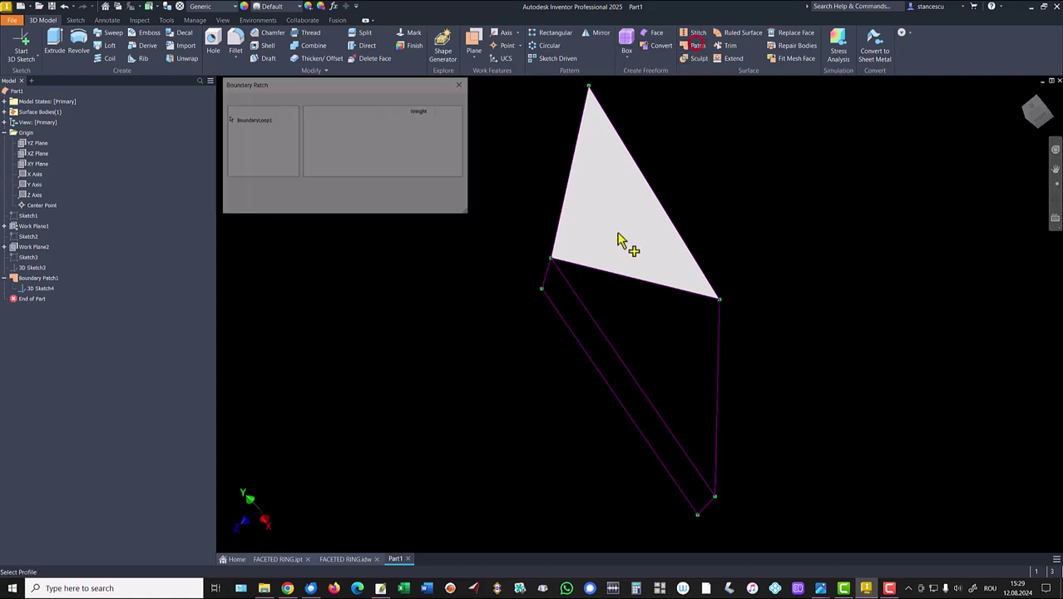
{"action": "left_click", "coordinate": [609, 277]}
{"action": "left_click", "coordinate": [592, 315]}
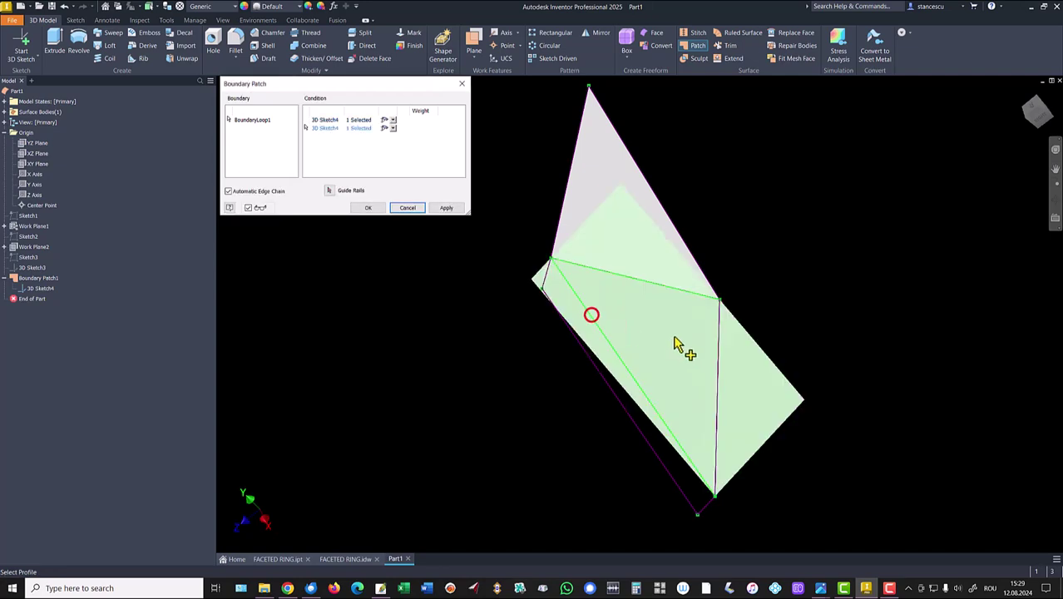
{"action": "left_click", "coordinate": [717, 349]}
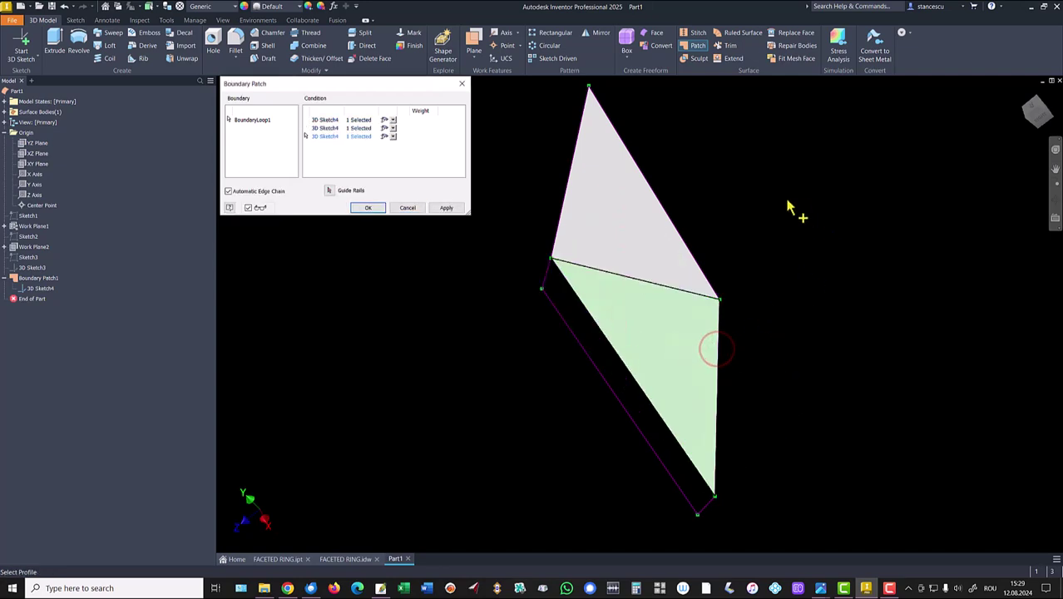
{"action": "left_click", "coordinate": [378, 207]}
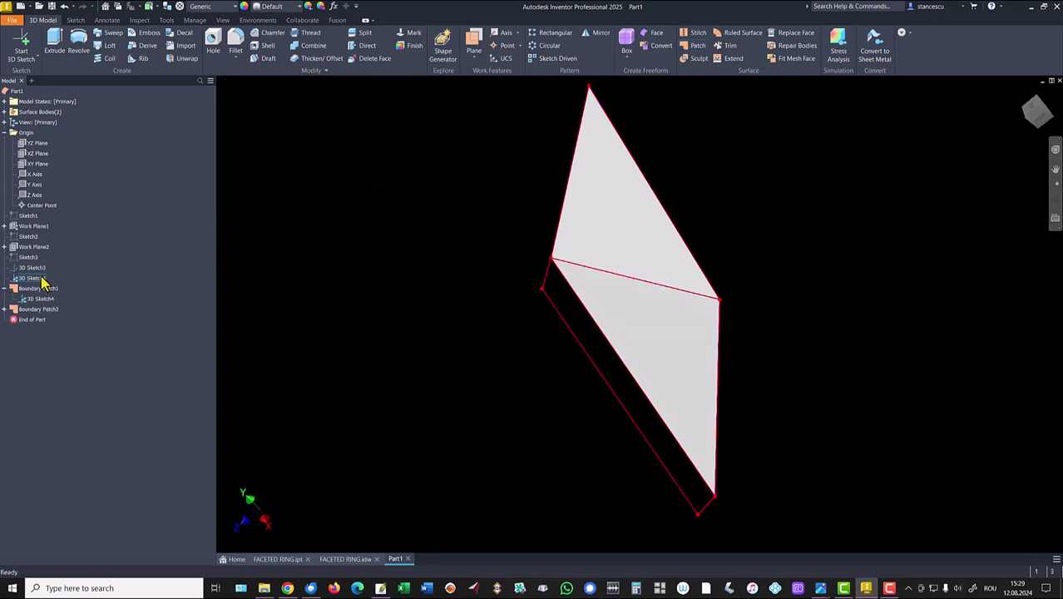
Create a third boundary patch filling the narrow side strip.
{"action": "left_click", "coordinate": [697, 45]}
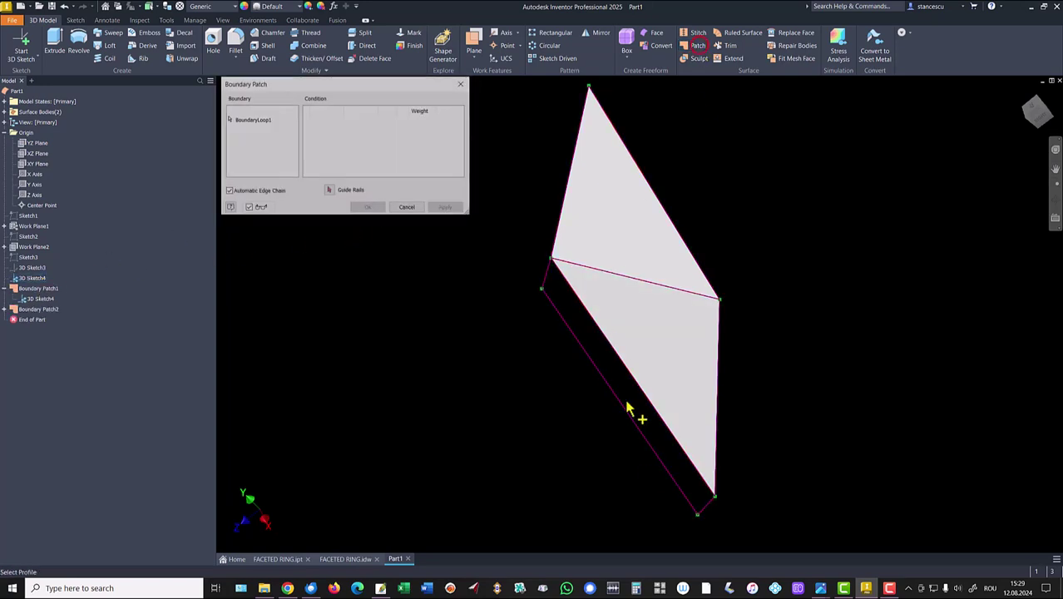
{"action": "left_click", "coordinate": [706, 507]}
{"action": "left_click", "coordinate": [699, 475]}
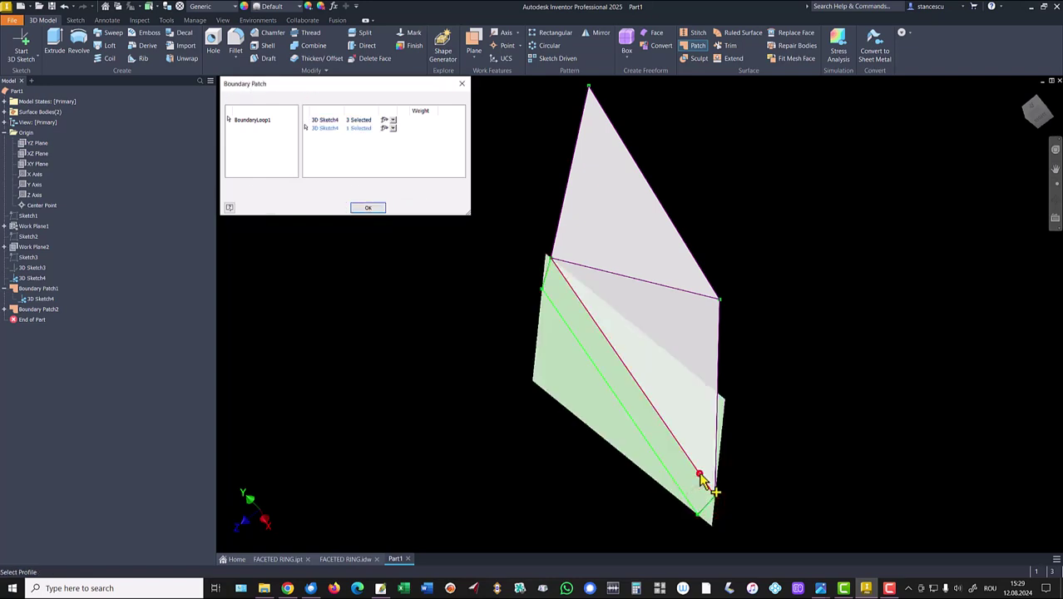
{"action": "left_click", "coordinate": [369, 208]}
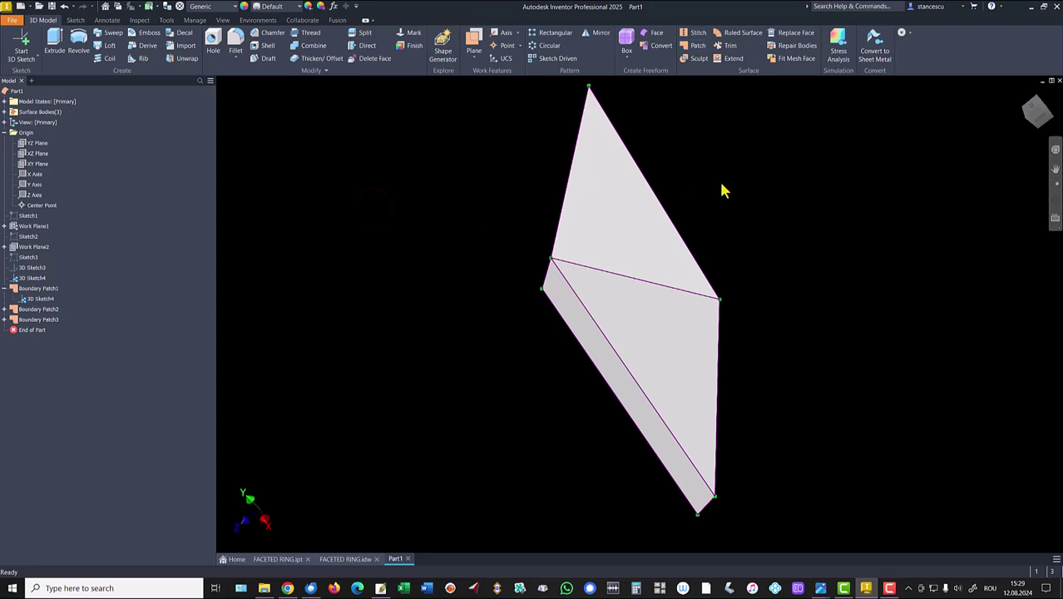
Orbit around the three patches, return to Home view, and hide 3D Sketch4.
{"action": "left_click", "coordinate": [751, 182]}
{"action": "middle_click_drag", "start_coordinate": [765, 189], "coordinate": [532, 239], "text": "shift"}
{"action": "key", "text": "F6"}
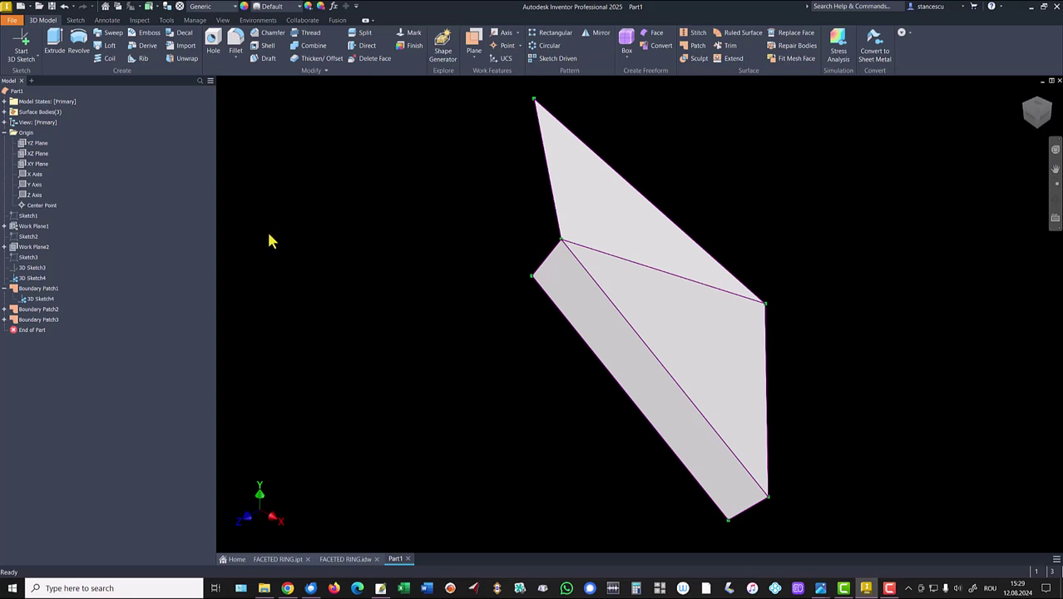
{"action": "right_click", "coordinate": [30, 299]}
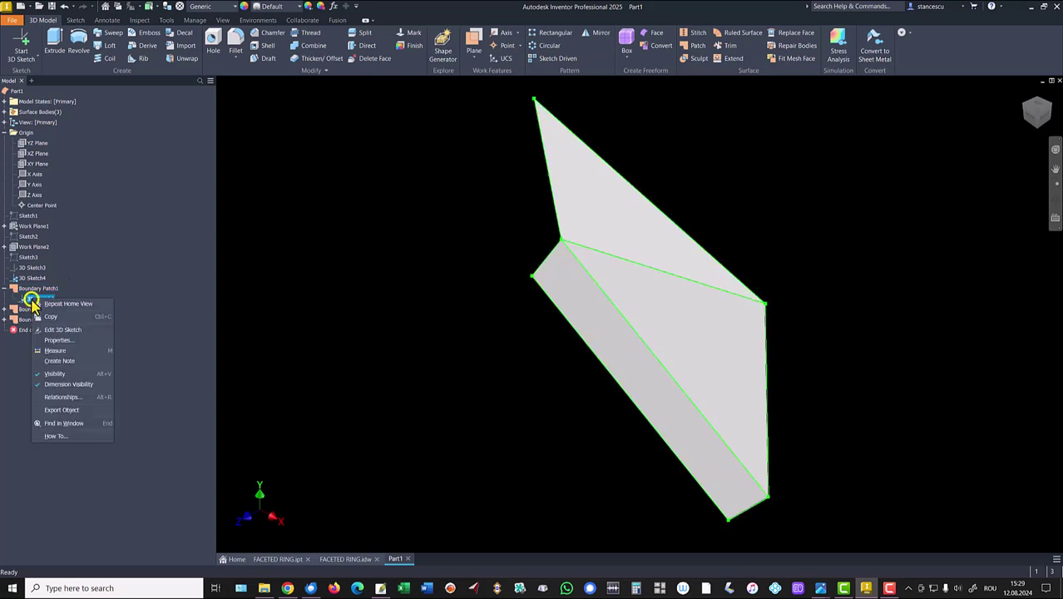
{"action": "left_click", "coordinate": [55, 374]}
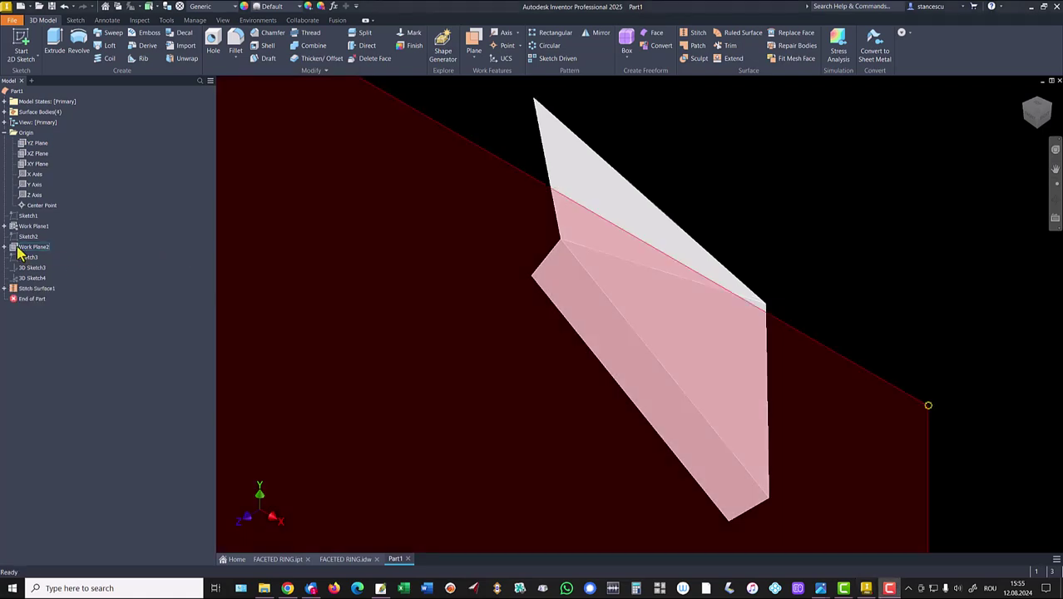
Start a 2D sketch on Work Plane2 and project the facet's lower edge into it.
{"action": "left_click", "coordinate": [18, 250]}
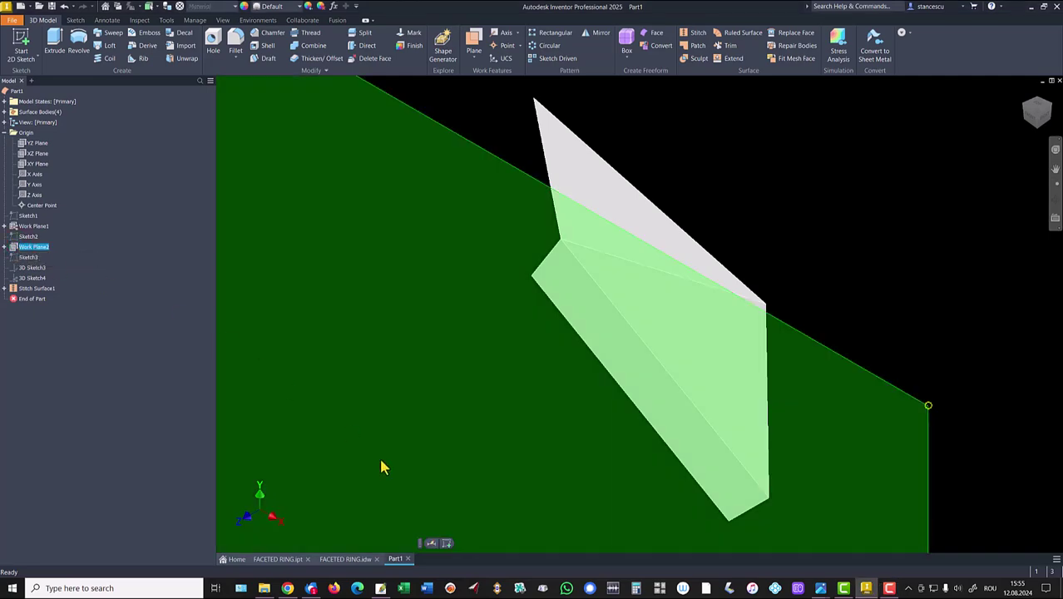
{"action": "left_click", "coordinate": [447, 543]}
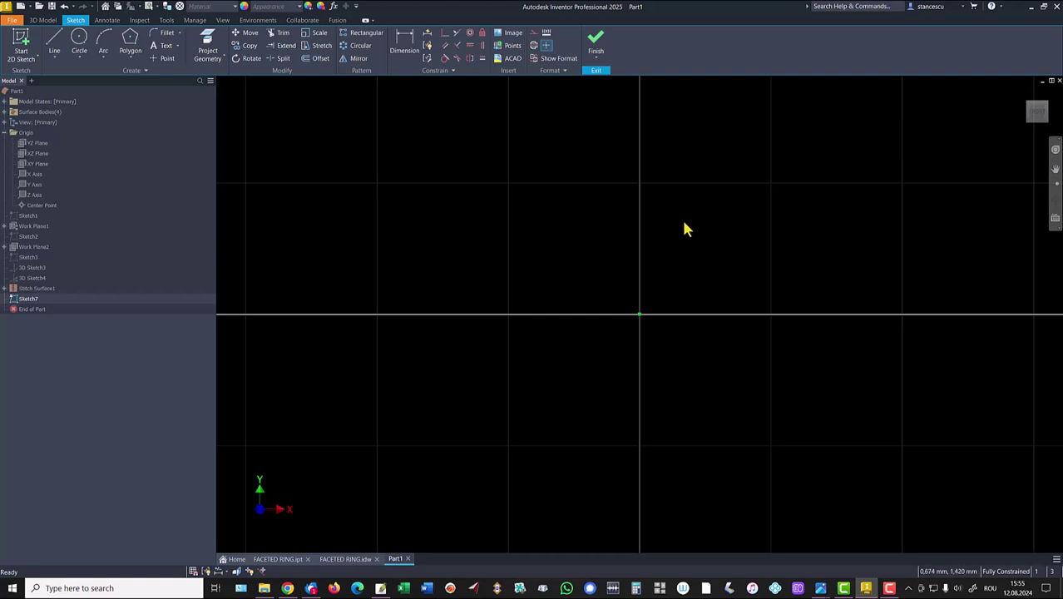
{"action": "key", "text": "Home"}
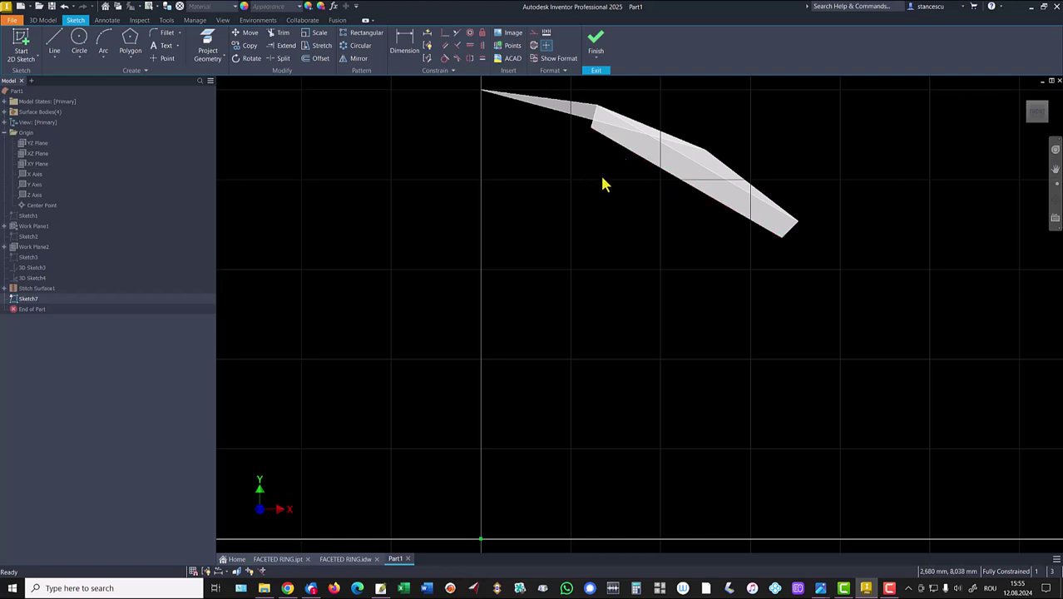
{"action": "left_click", "coordinate": [208, 43]}
{"action": "left_click", "coordinate": [675, 184]}
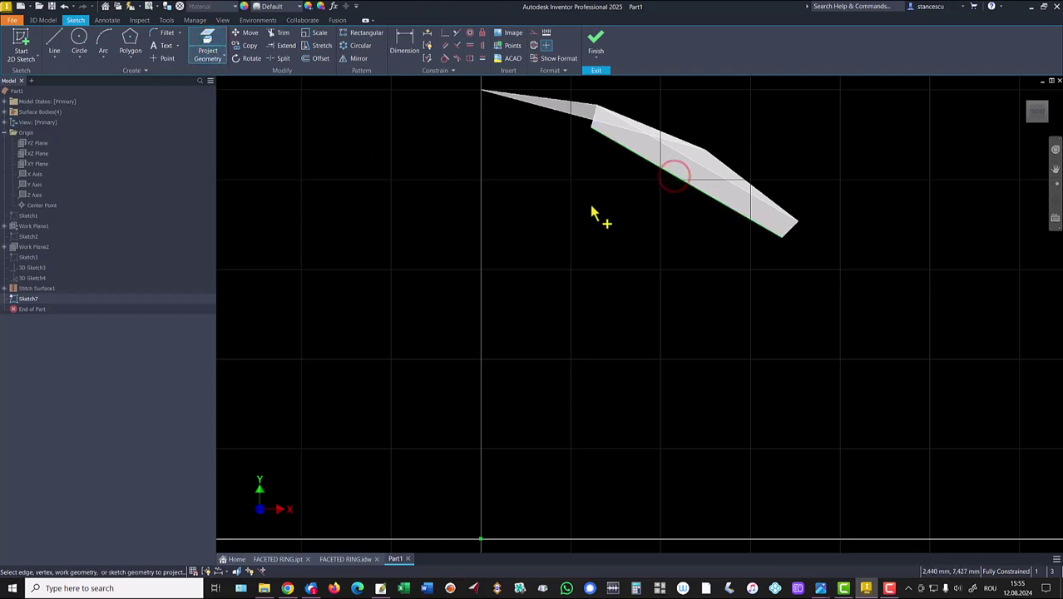
Draw a circle of radius 17,5 centred on the origin, checking the ring drawing's dimensions.
{"action": "left_click", "coordinate": [54, 40]}
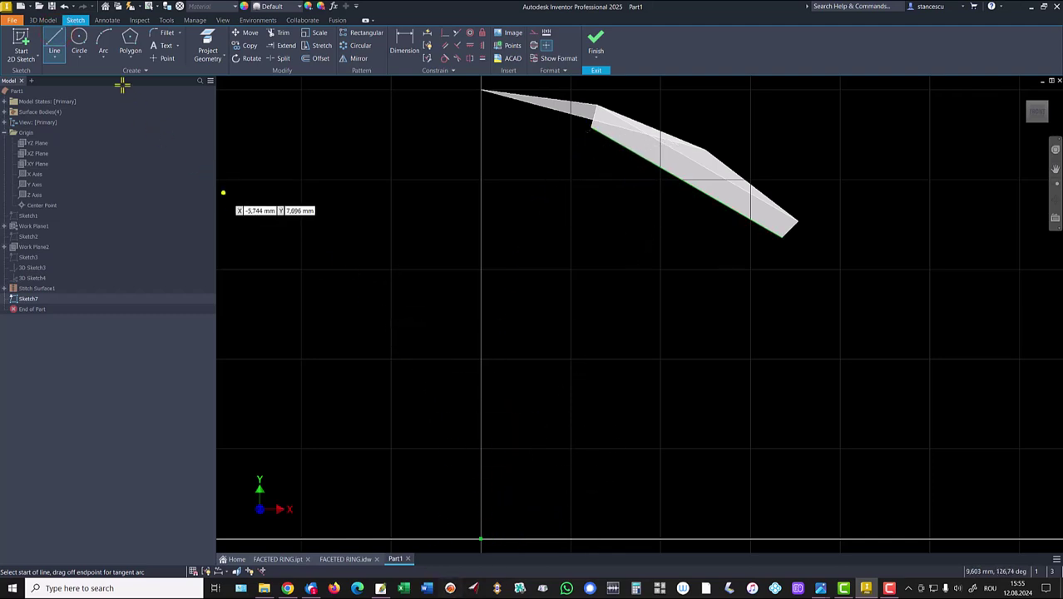
{"action": "left_click", "coordinate": [80, 39]}
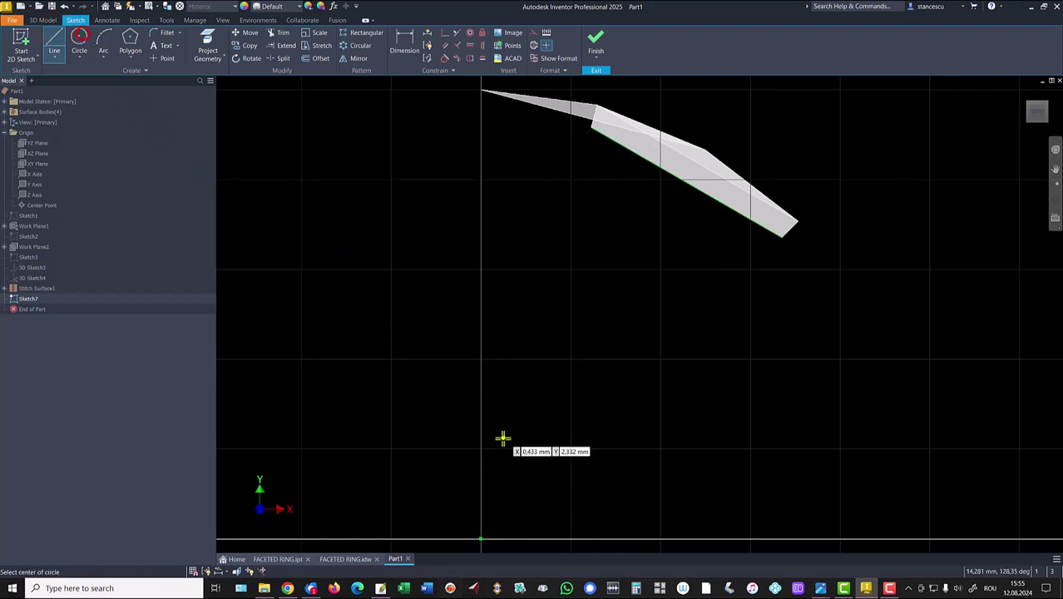
{"action": "left_click", "coordinate": [481, 539]}
{"action": "type", "text": "17,5"}
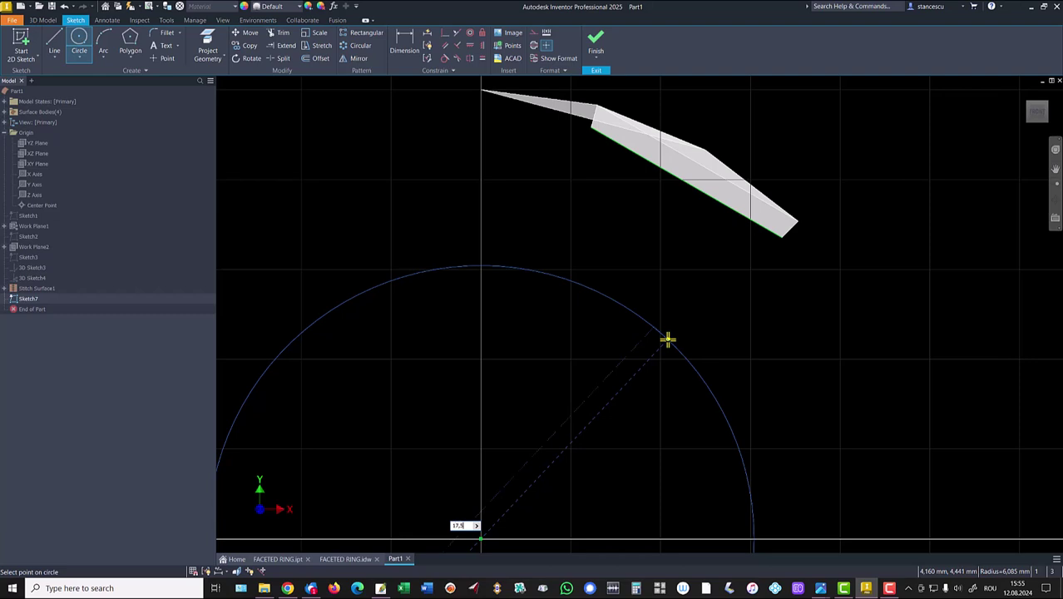
{"action": "key", "text": "Return"}
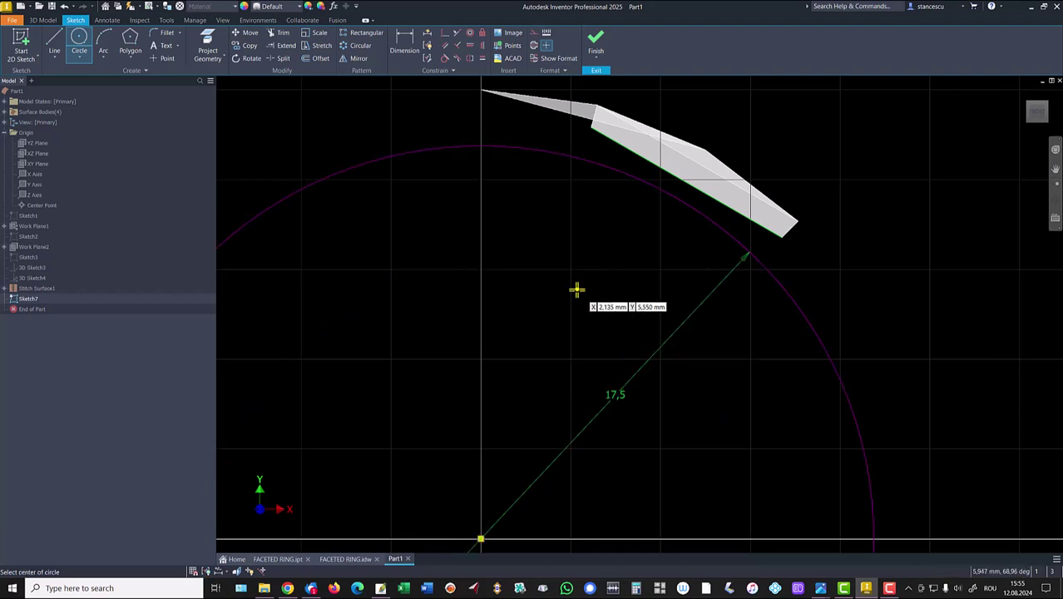
{"action": "key", "text": "Escape"}
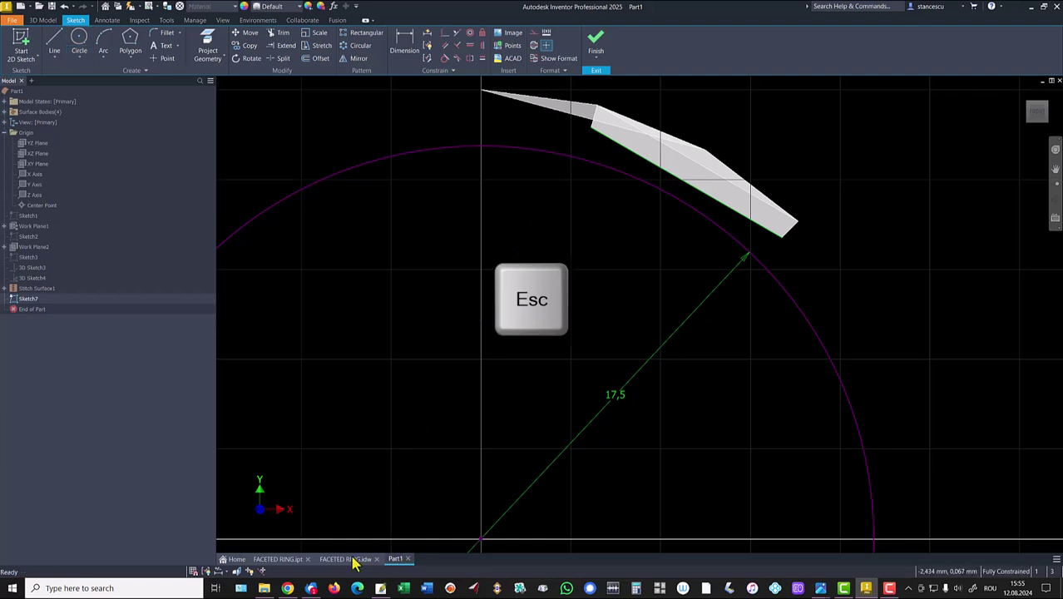
{"action": "left_click", "coordinate": [349, 560]}
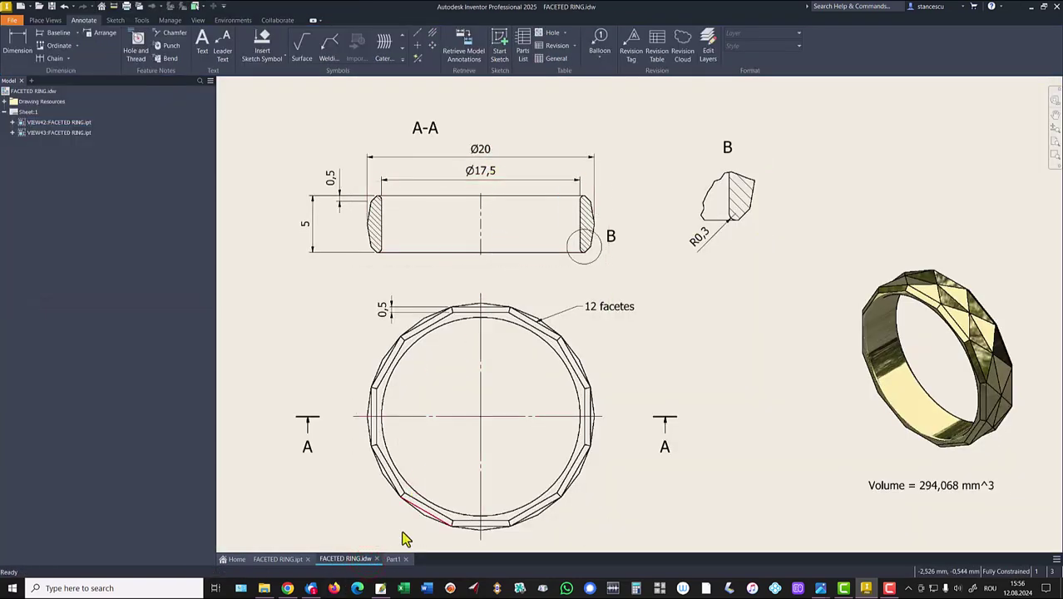
{"action": "left_click", "coordinate": [393, 559]}
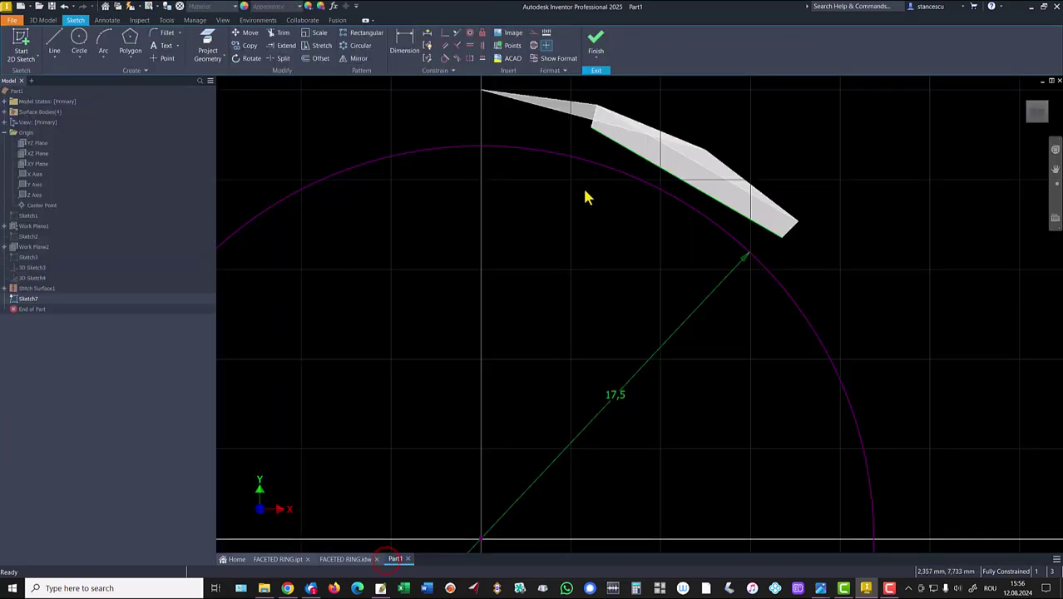
Draw two lines from the facet's inner and lower corners down to the circle.
{"action": "left_click", "coordinate": [58, 46]}
{"action": "left_click", "coordinate": [591, 129]}
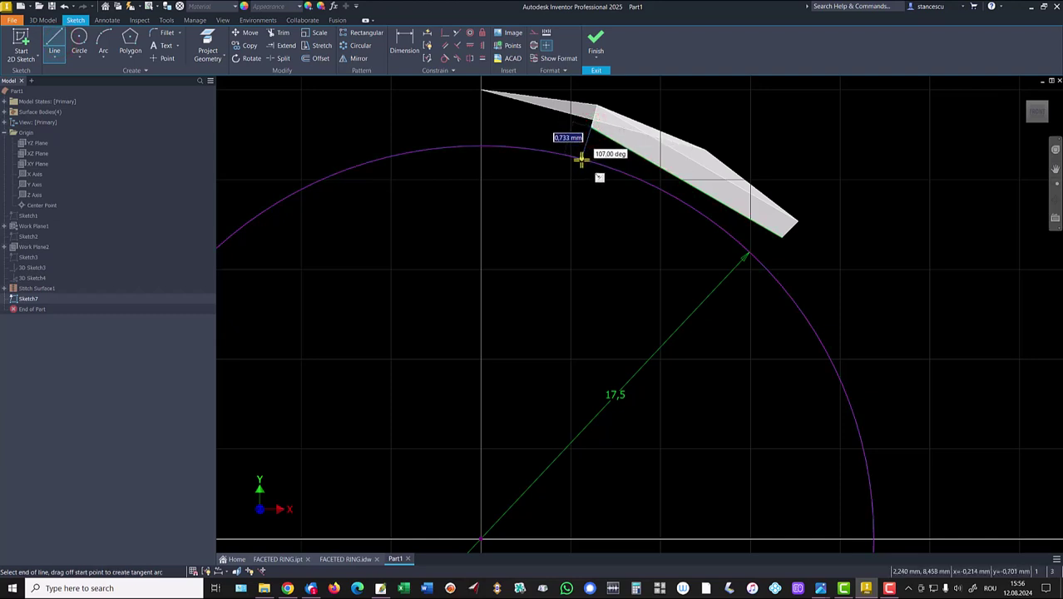
{"action": "double_click", "coordinate": [581, 158]}
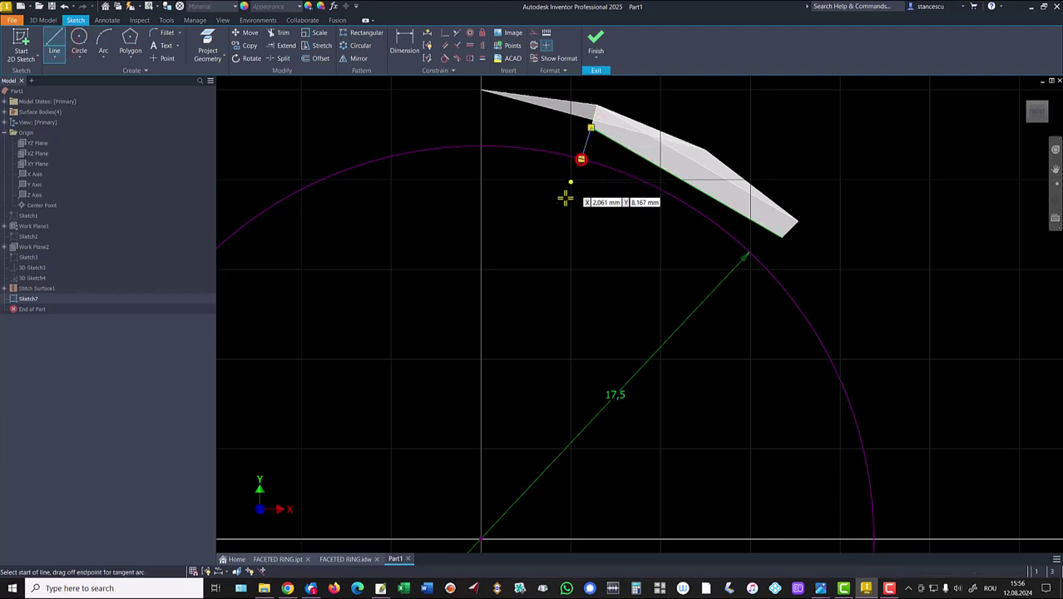
{"action": "left_click", "coordinate": [780, 236]}
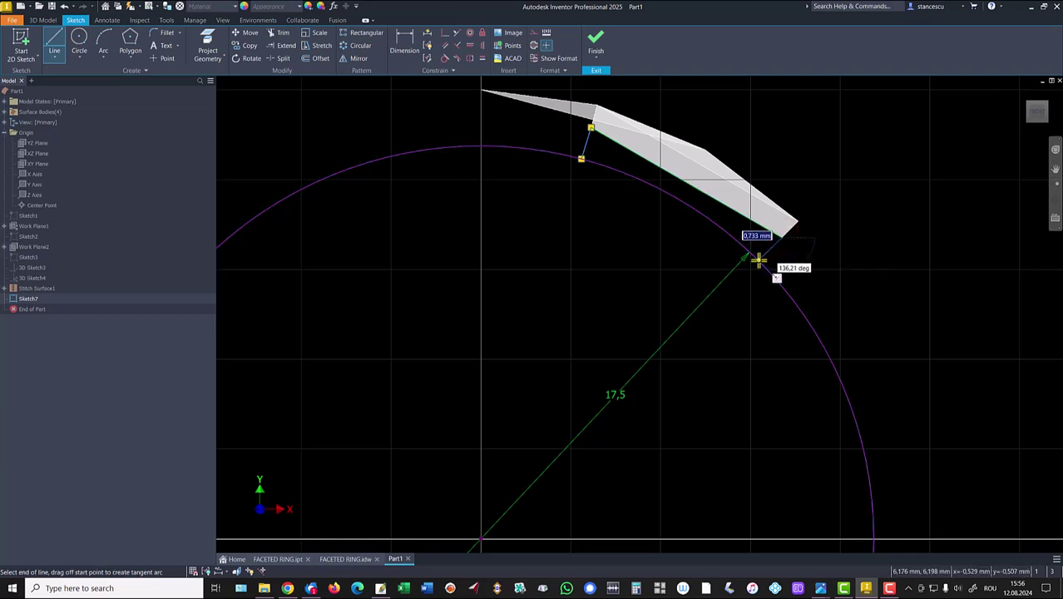
{"action": "double_click", "coordinate": [758, 260]}
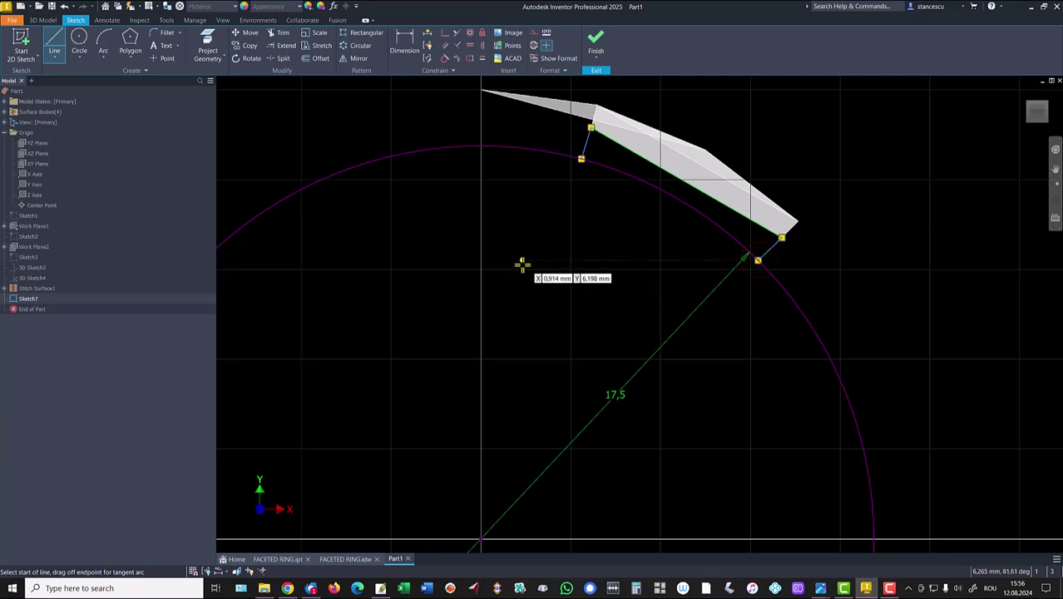
Constrain both connecting lines to align with the origin, then trim away the unneeded circle.
{"action": "left_click", "coordinate": [445, 33]}
{"action": "left_click", "coordinate": [586, 155]}
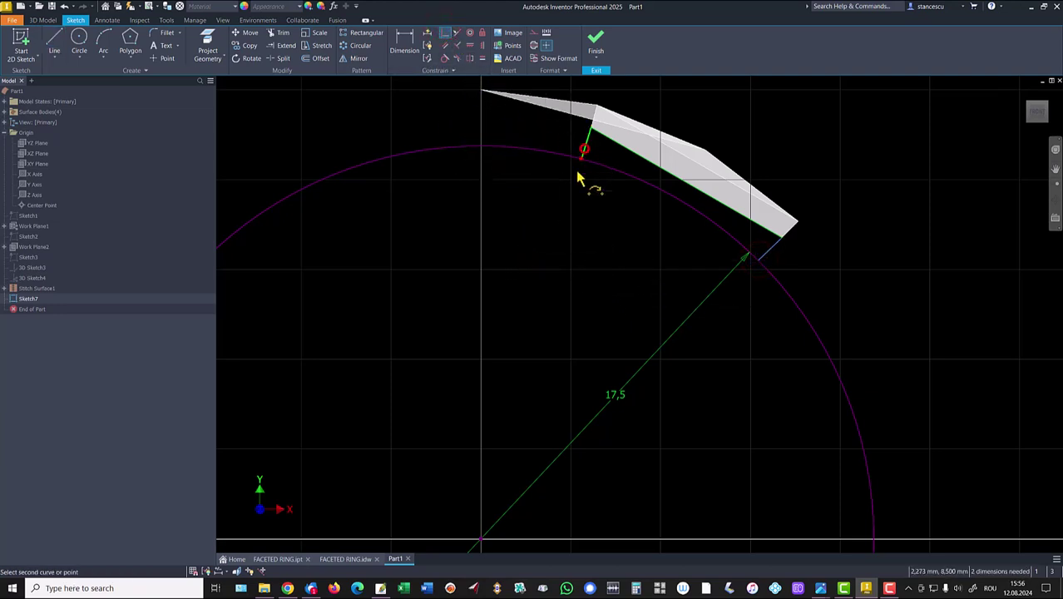
{"action": "left_click", "coordinate": [481, 541]}
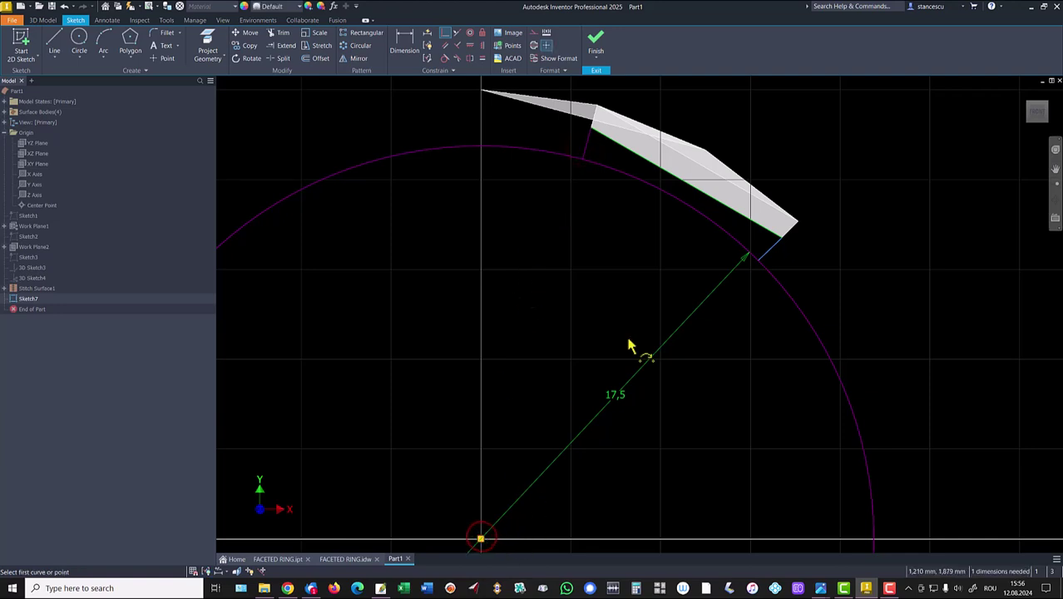
{"action": "left_click", "coordinate": [765, 261]}
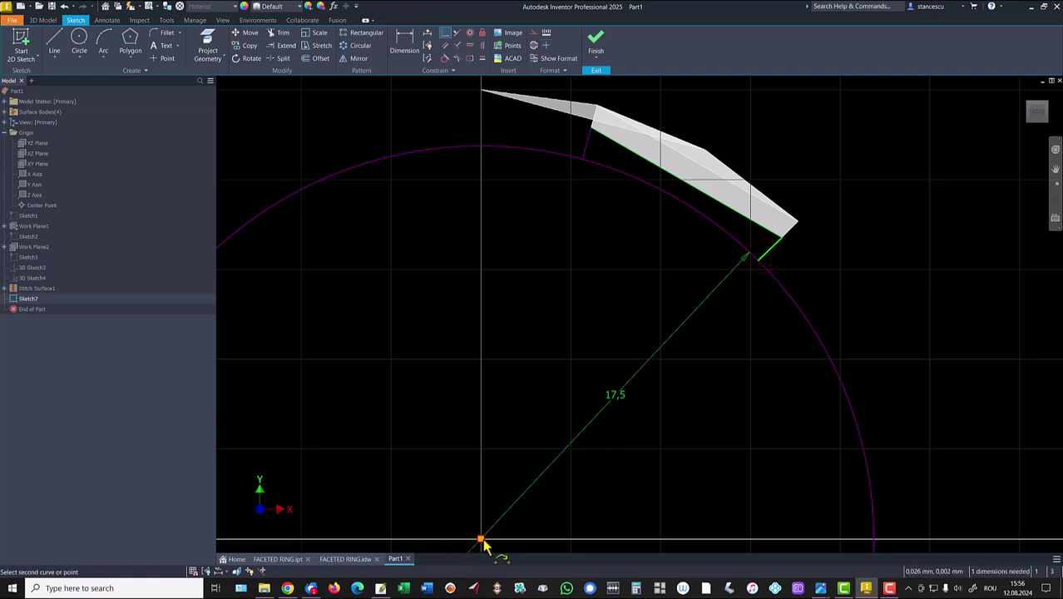
{"action": "left_click", "coordinate": [481, 541]}
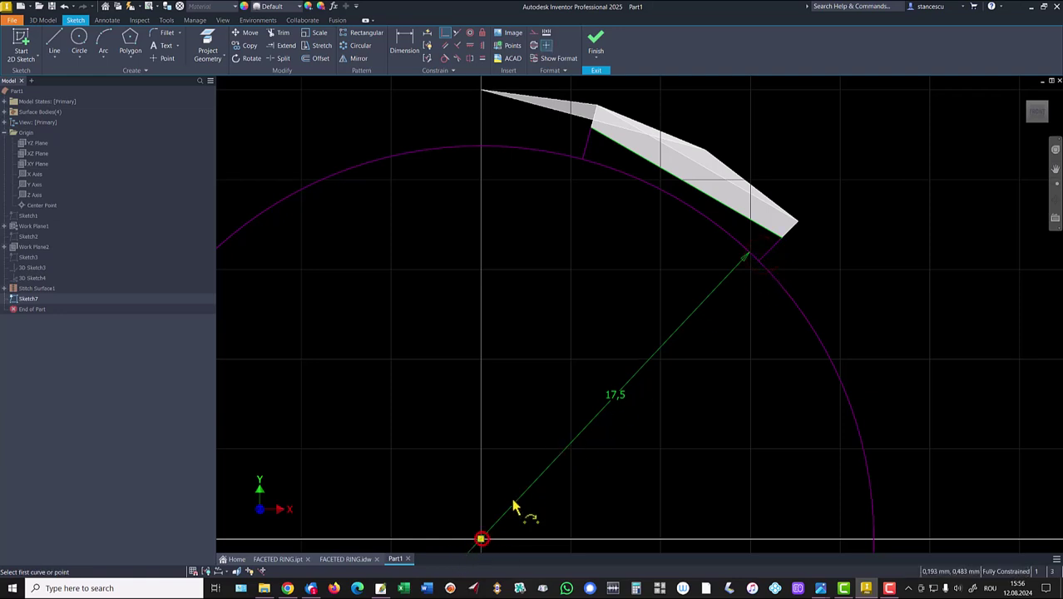
{"action": "left_click", "coordinate": [281, 33]}
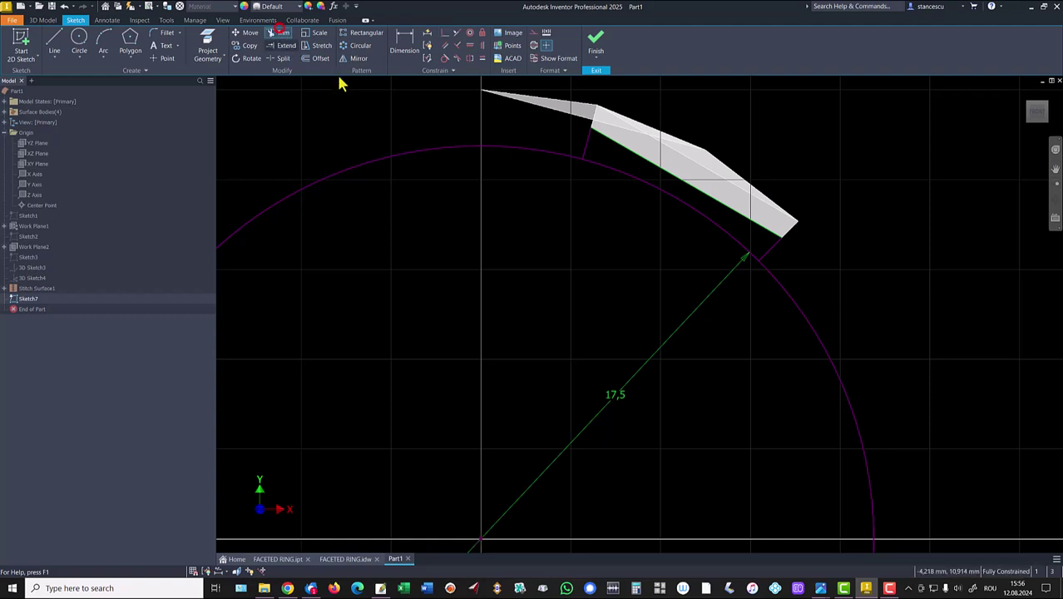
{"action": "left_click", "coordinate": [414, 158]}
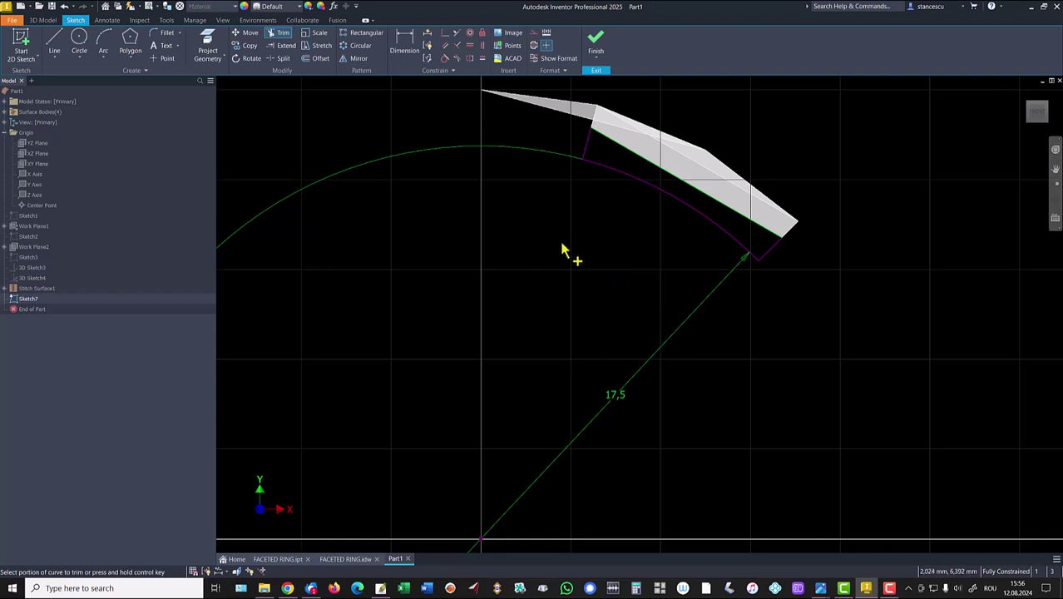
Finish the sketch and fill its closed profile with a boundary patch.
{"action": "left_click", "coordinate": [584, 62]}
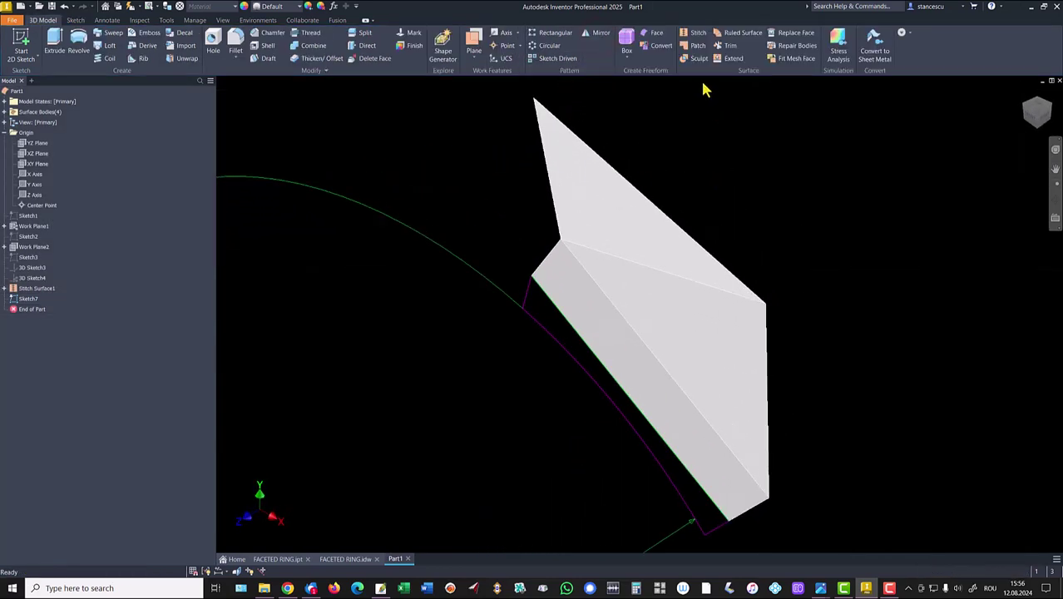
{"action": "left_click", "coordinate": [698, 45]}
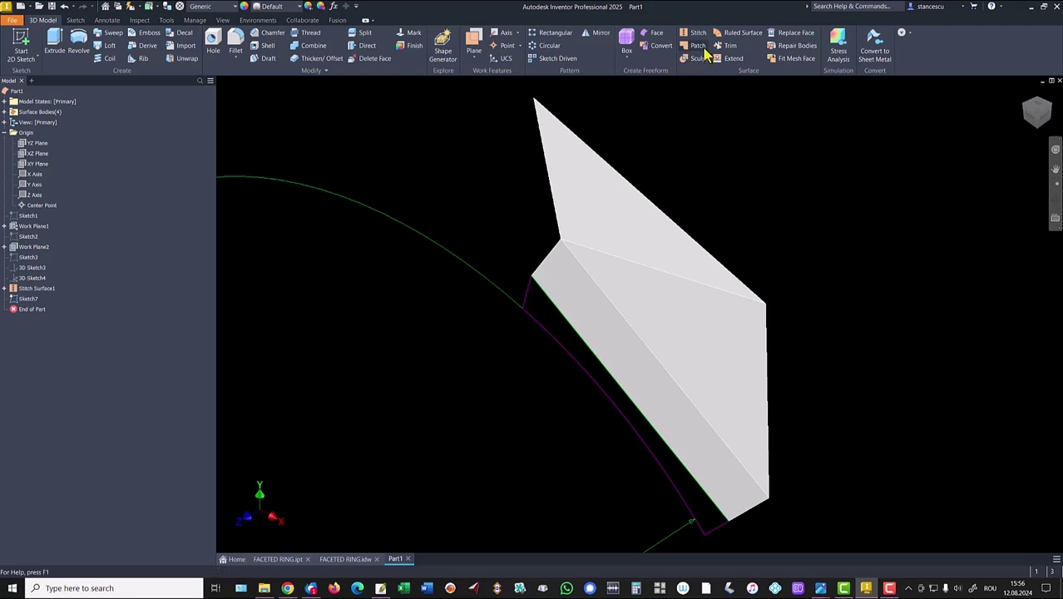
{"action": "left_click", "coordinate": [561, 341]}
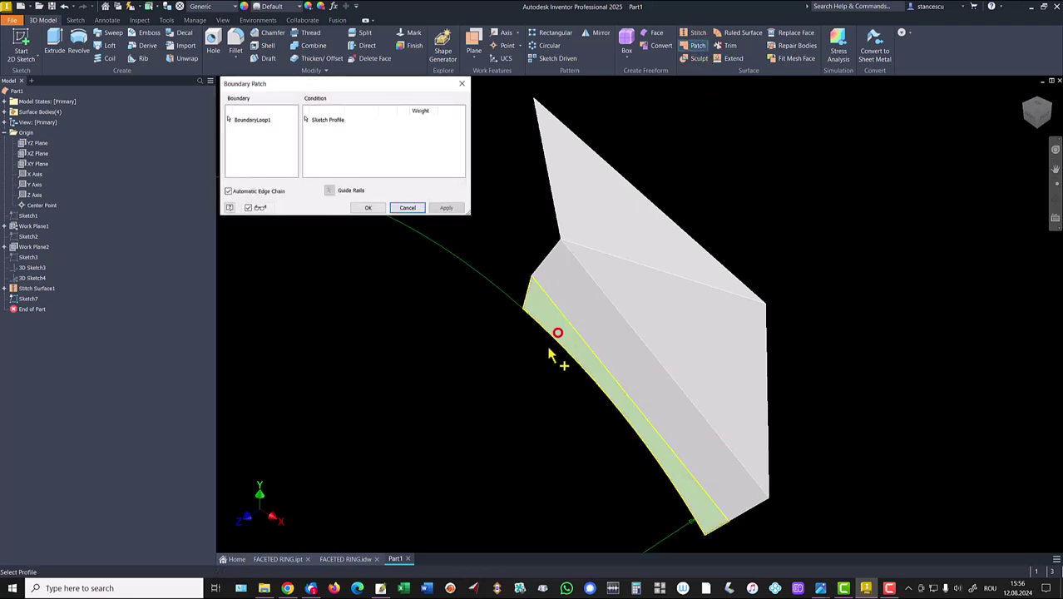
{"action": "left_click", "coordinate": [365, 208]}
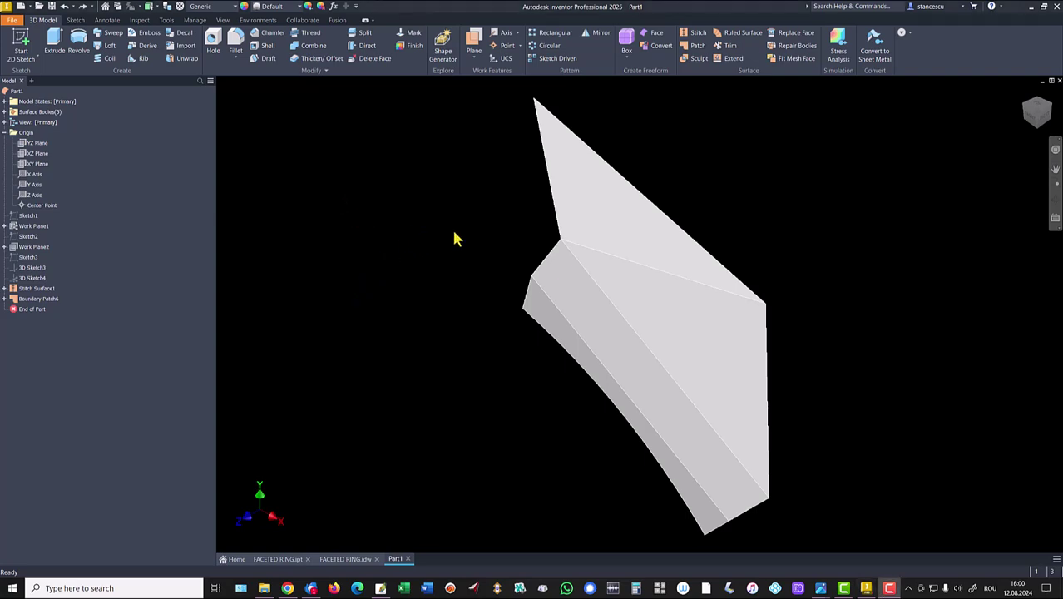
Stitch the new patch and the facet surface into one surface.
{"action": "left_click", "coordinate": [697, 33]}
{"action": "left_click", "coordinate": [547, 320]}
{"action": "left_click", "coordinate": [581, 301]}
{"action": "left_click", "coordinate": [262, 248]}
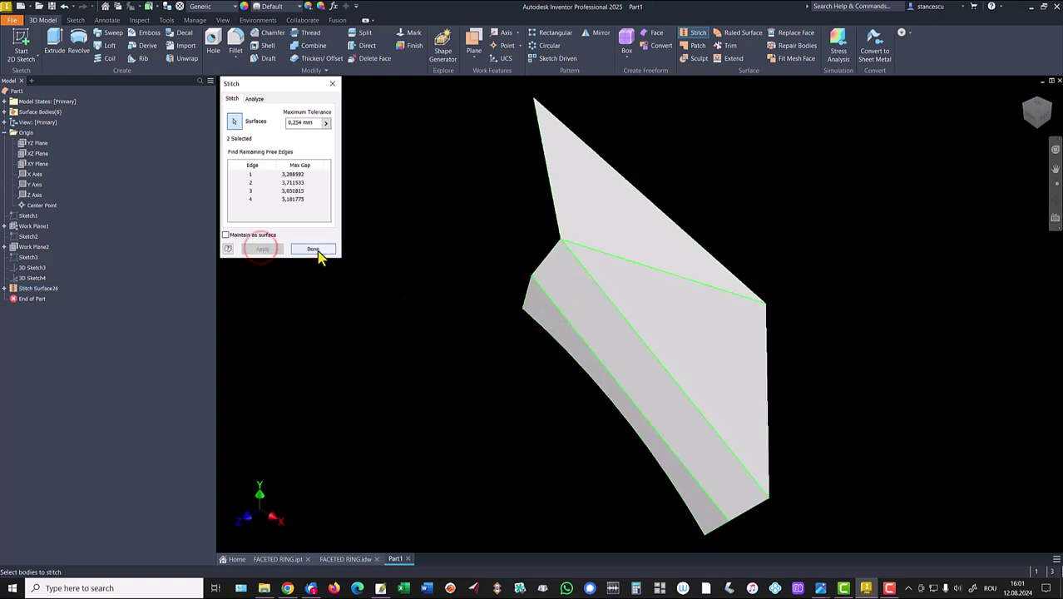
{"action": "left_click", "coordinate": [315, 248]}
{"action": "left_click", "coordinate": [337, 274]}
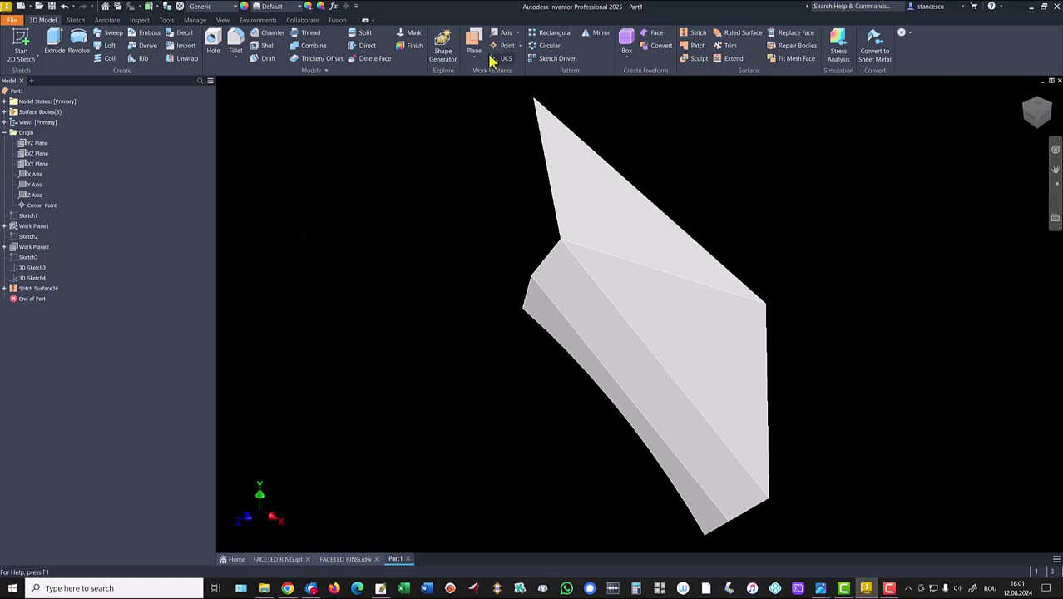
Circular-pattern Stitch Surface26 around an origin axis to complete the faceted ring.
{"action": "left_click", "coordinate": [548, 47]}
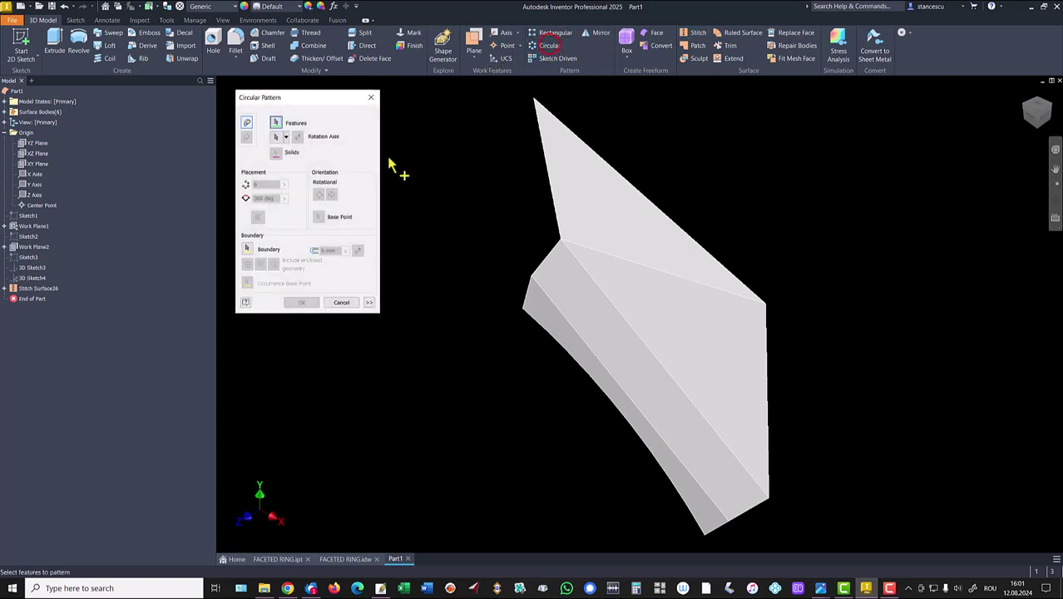
{"action": "left_click", "coordinate": [603, 218]}
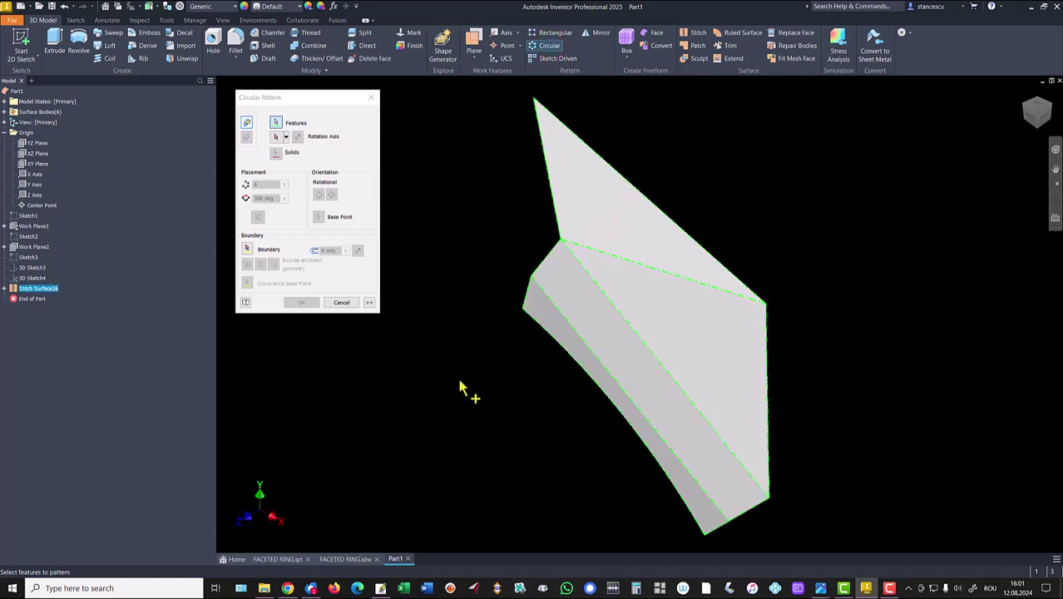
{"action": "key", "text": "F6"}
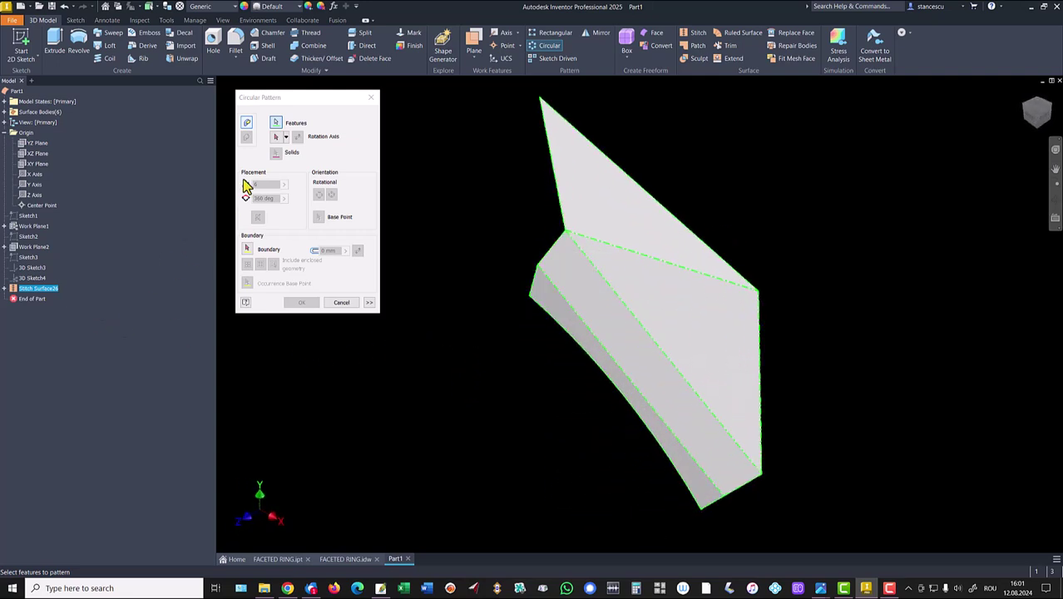
{"action": "left_click", "coordinate": [277, 136]}
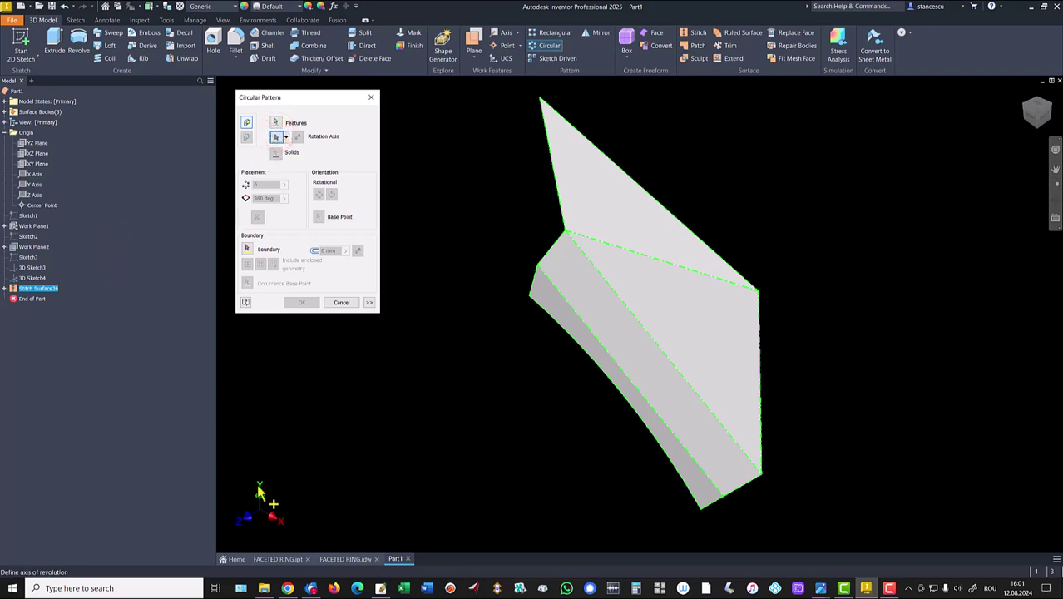
{"action": "left_click", "coordinate": [36, 196]}
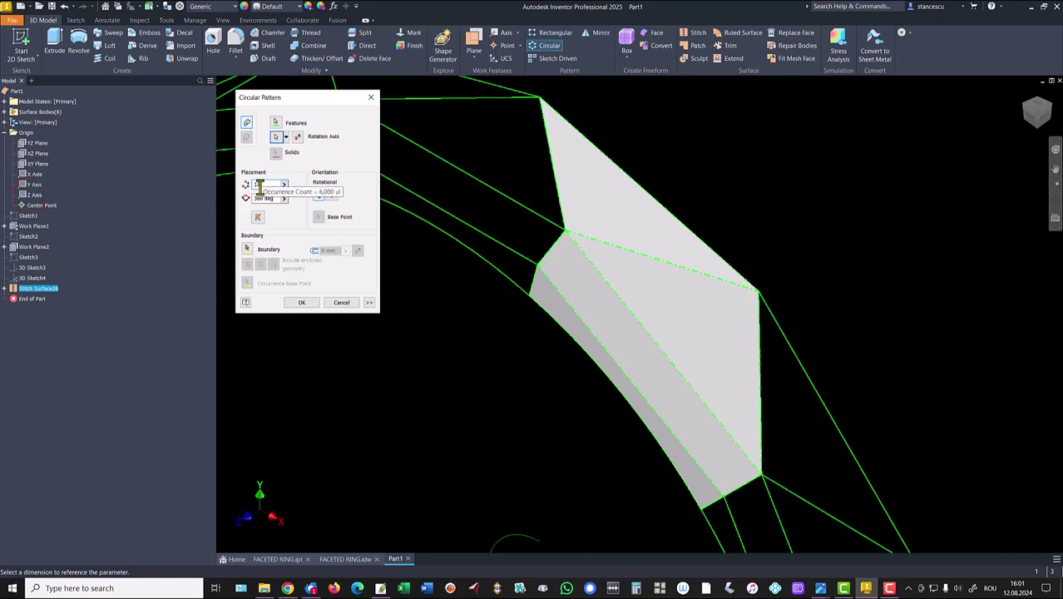
{"action": "left_click", "coordinate": [302, 303]}
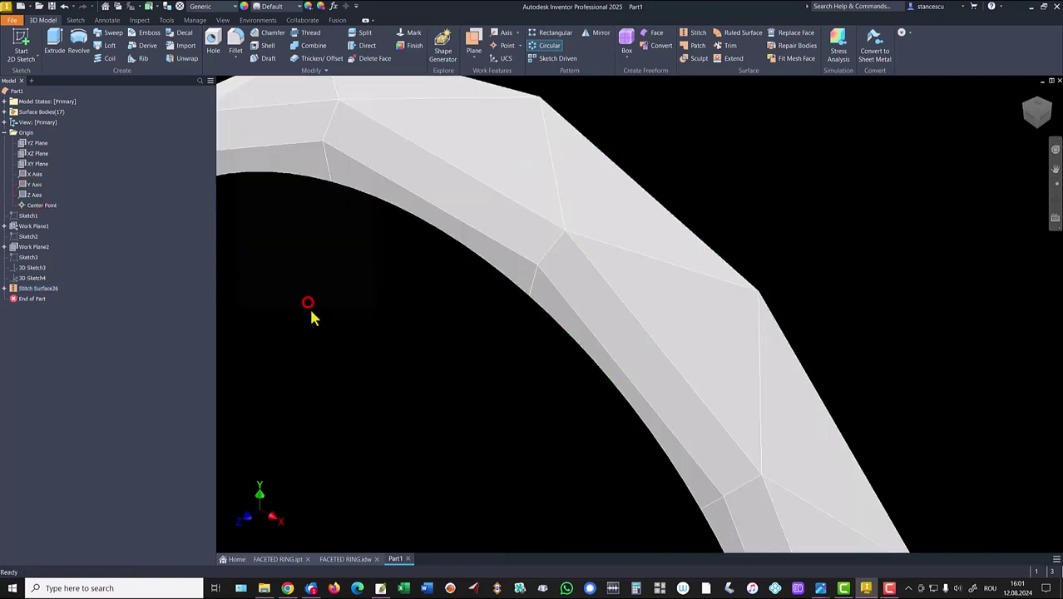
{"action": "key", "text": "F6"}
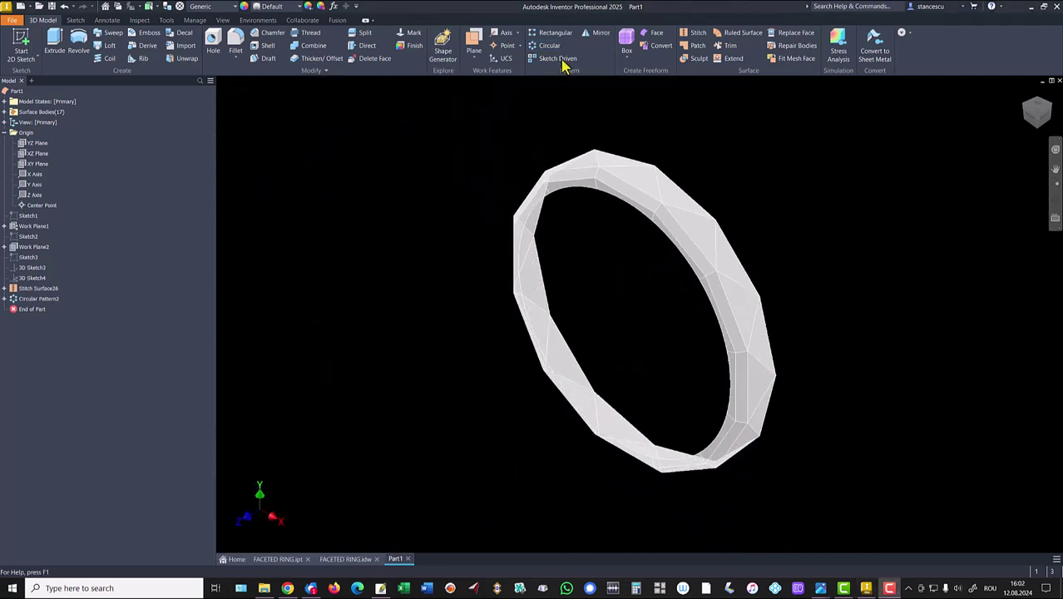
Mirror Stitch Surface26 and its circular pattern about the XY Plane.
{"action": "left_click", "coordinate": [597, 33]}
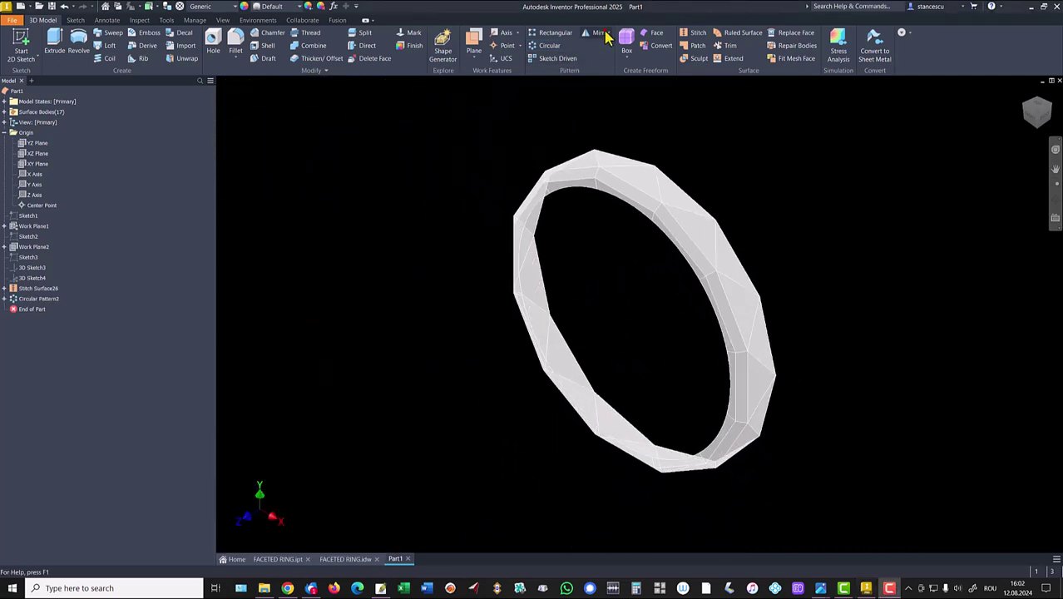
{"action": "left_click", "coordinate": [32, 299]}
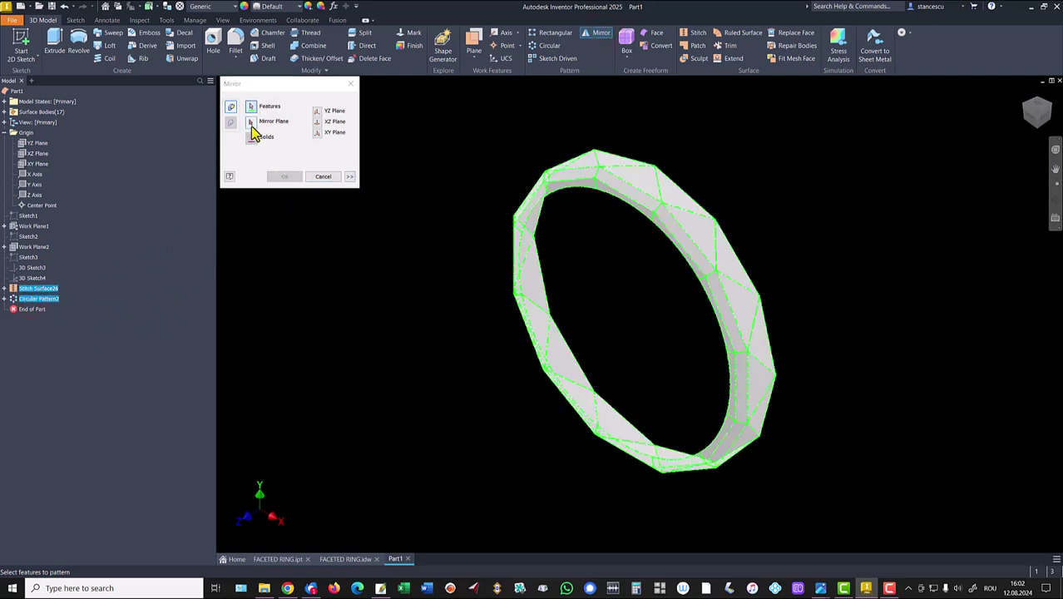
{"action": "left_click", "coordinate": [251, 122]}
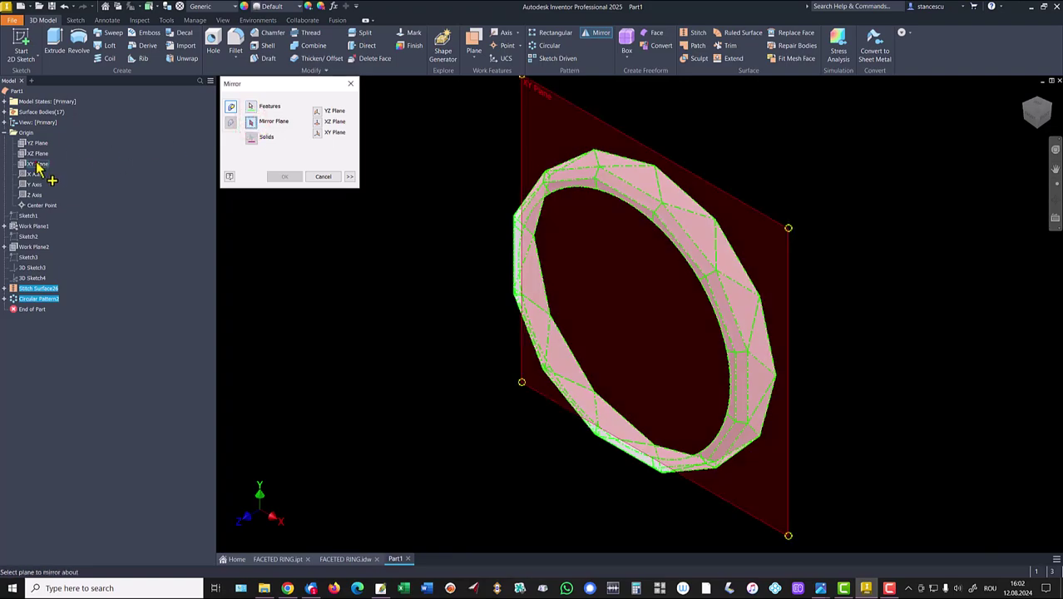
{"action": "left_click", "coordinate": [38, 164]}
{"action": "middle_click_drag", "start_coordinate": [728, 230], "coordinate": [254, 209], "text": "shift"}
{"action": "left_click", "coordinate": [287, 177]}
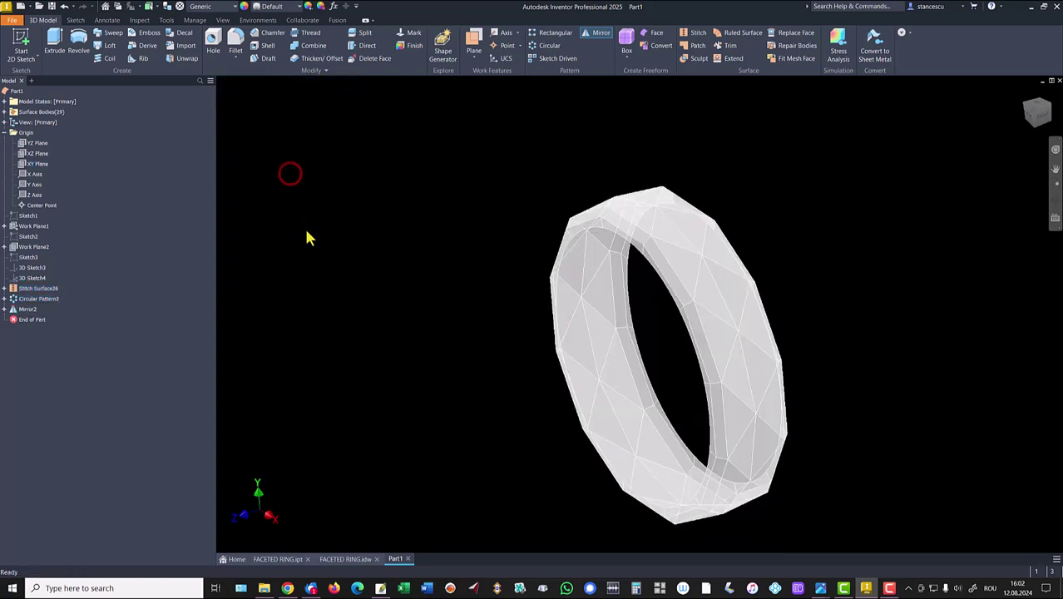
{"action": "key", "text": "F6"}
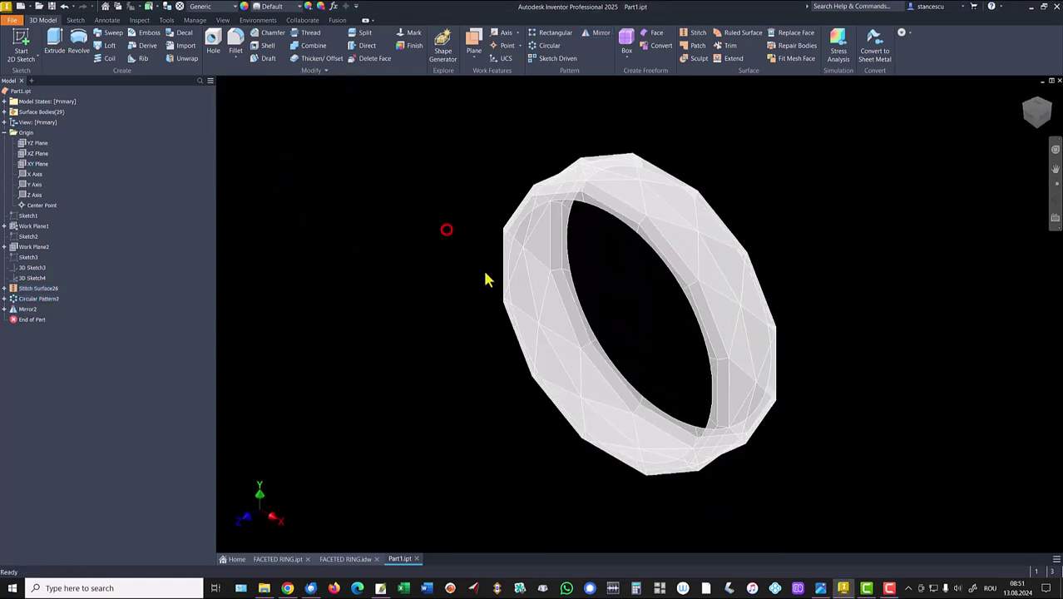
On a small inner facet, sketch a circle from the ring centre to the inner edge and finish Sketch9.
{"action": "scroll", "coordinate": [620, 275], "scroll_direction": "up", "scroll_amount": 5}
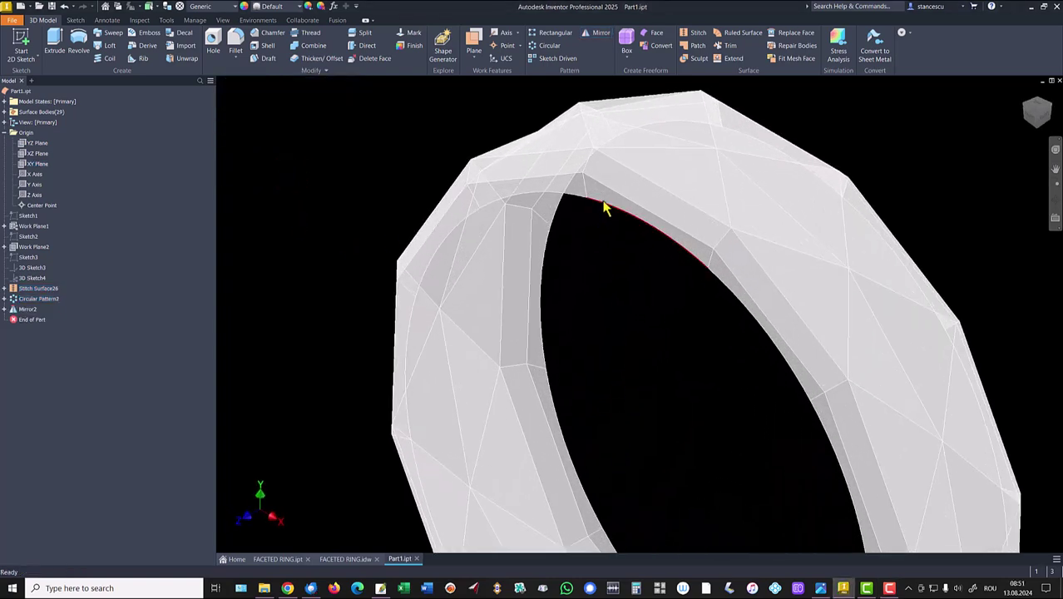
{"action": "left_click", "coordinate": [607, 201]}
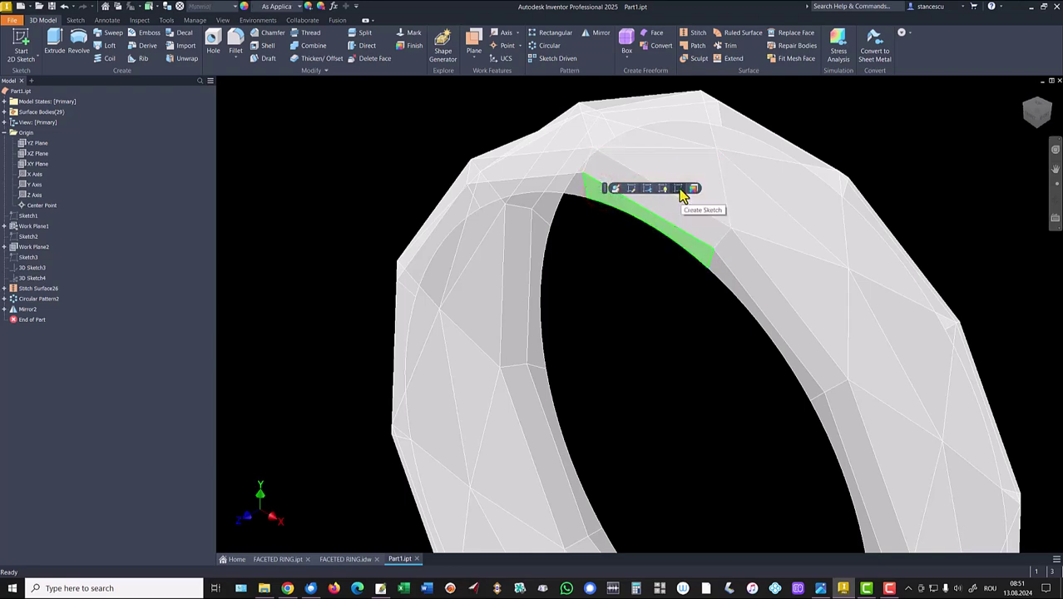
{"action": "left_click", "coordinate": [679, 189]}
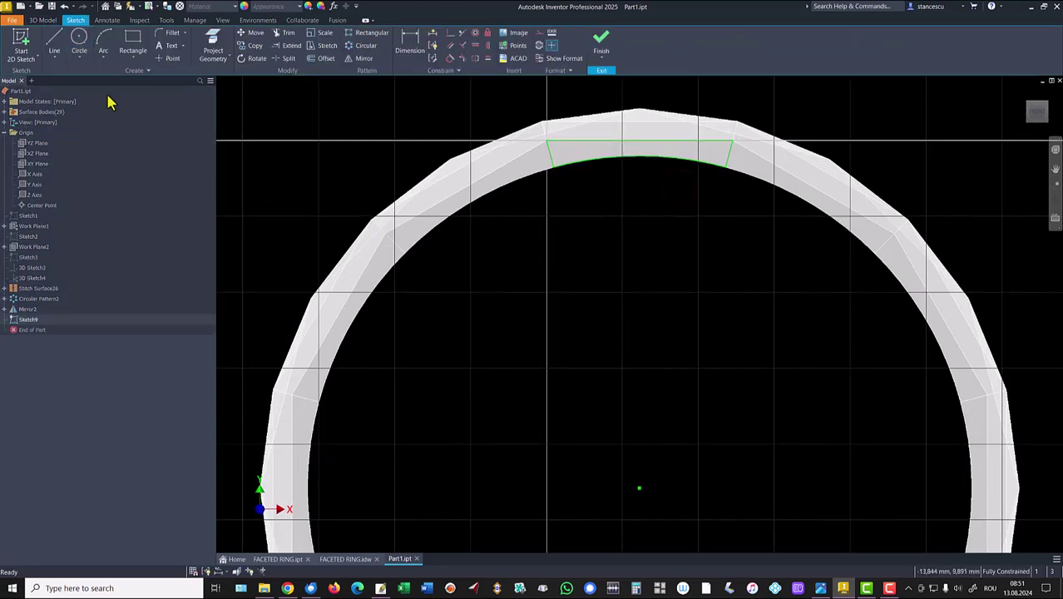
{"action": "left_click", "coordinate": [79, 40]}
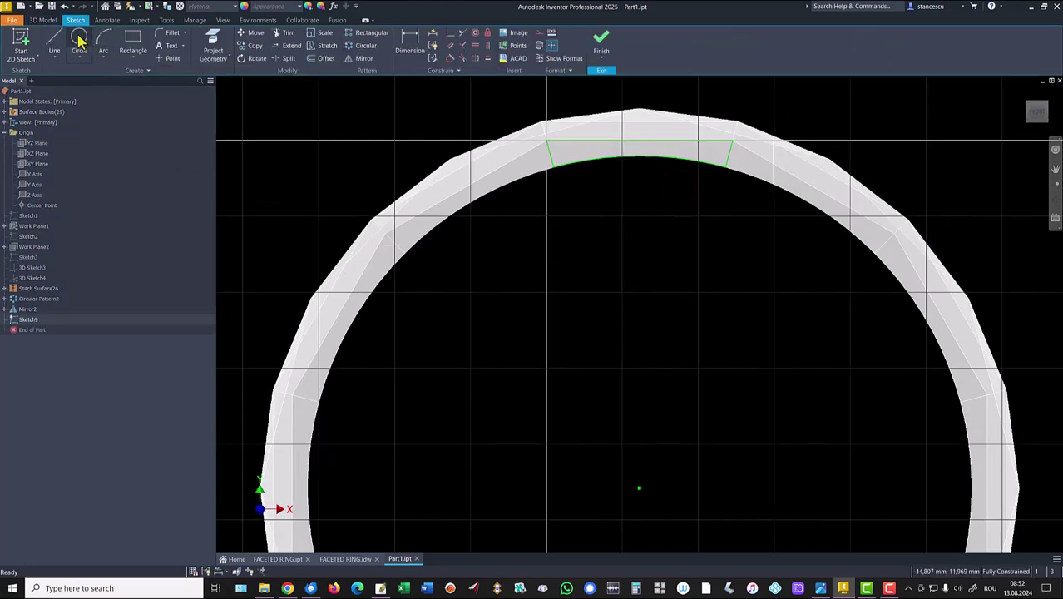
{"action": "left_click", "coordinate": [640, 487]}
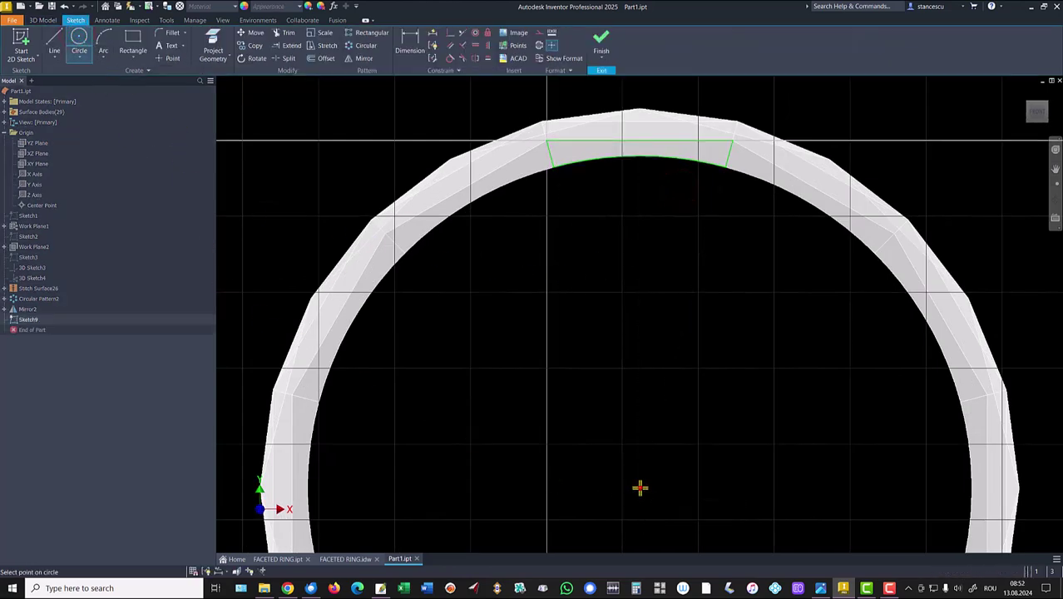
{"action": "left_click", "coordinate": [671, 158]}
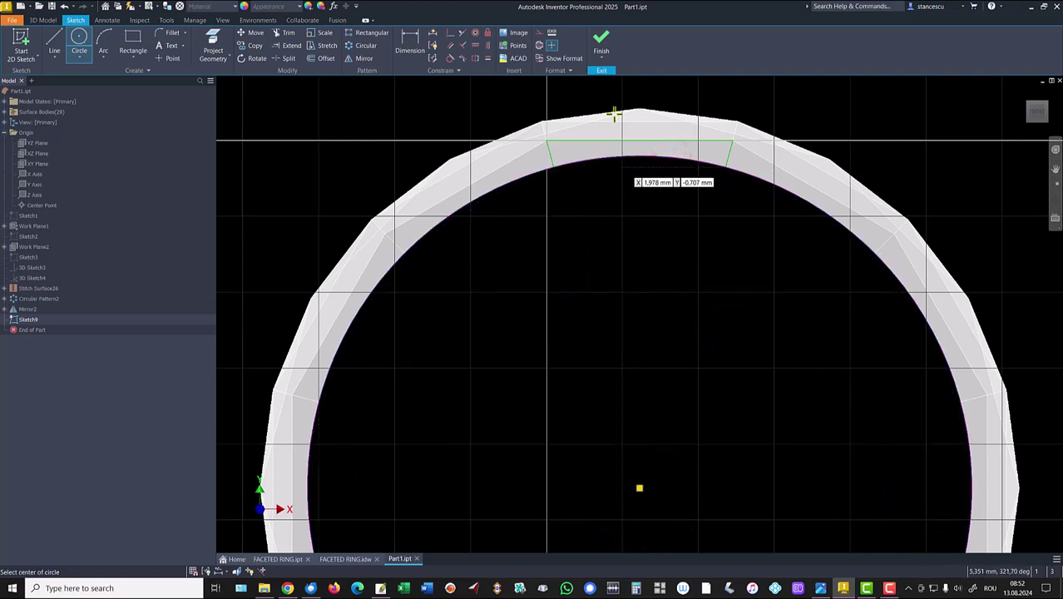
{"action": "left_click", "coordinate": [602, 40]}
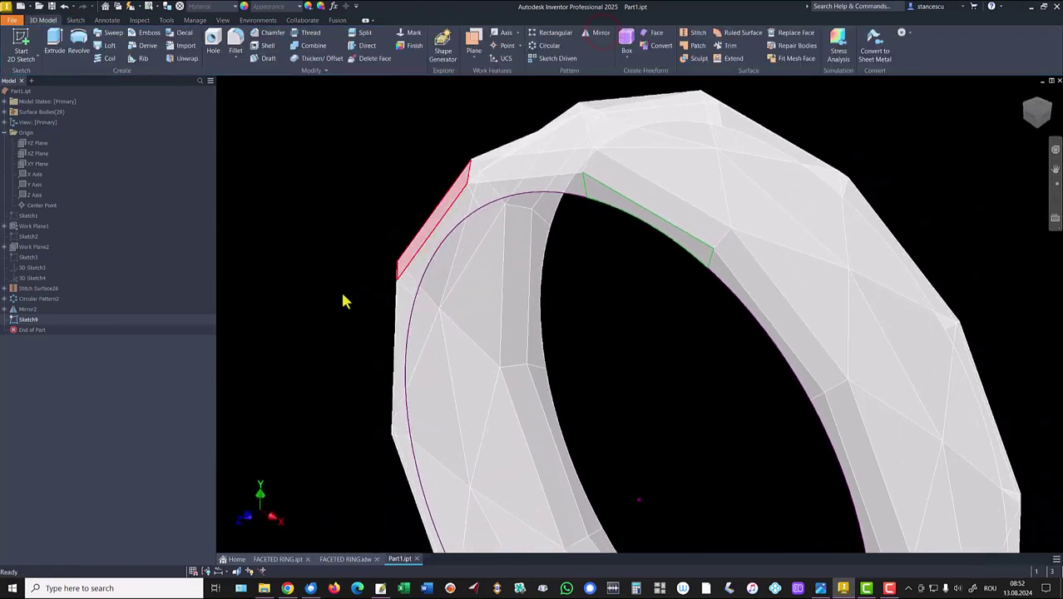
Extrude the Sketch9 circle as surface ExtrusionSrf4, ending at a chosen ring facet.
{"action": "left_click", "coordinate": [54, 40]}
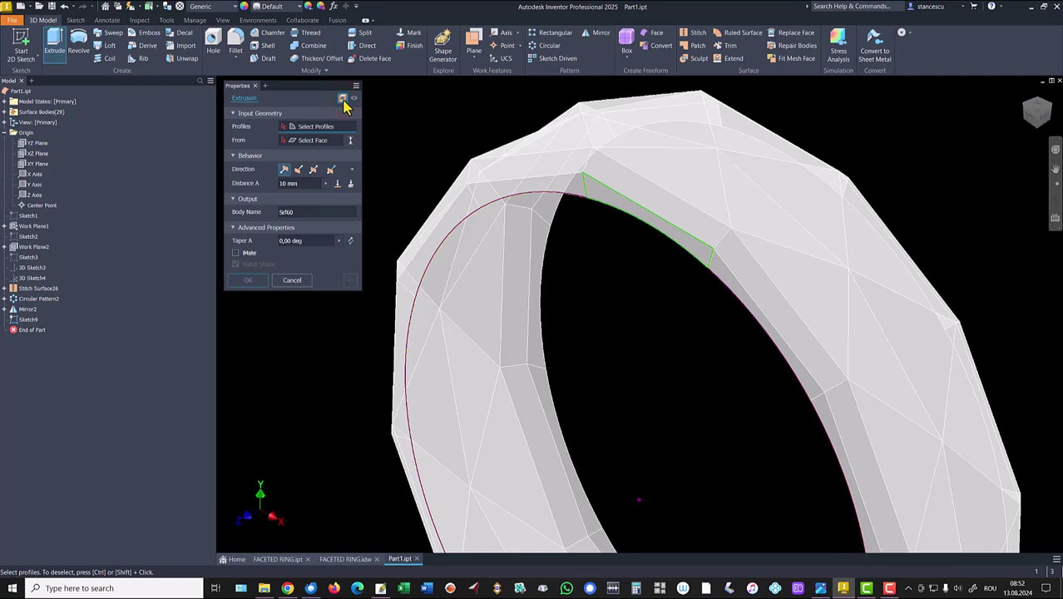
{"action": "left_click", "coordinate": [445, 246]}
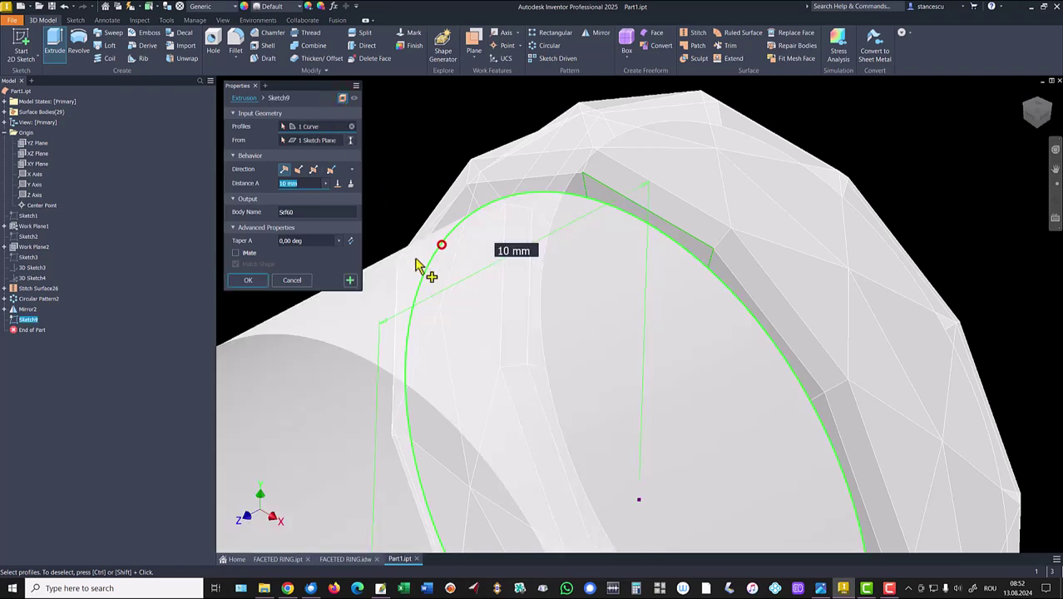
{"action": "left_click", "coordinate": [337, 183]}
{"action": "middle_click_drag", "start_coordinate": [387, 225], "coordinate": [302, 326], "text": "shift"}
{"action": "left_click", "coordinate": [675, 158]}
{"action": "left_click", "coordinate": [248, 294]}
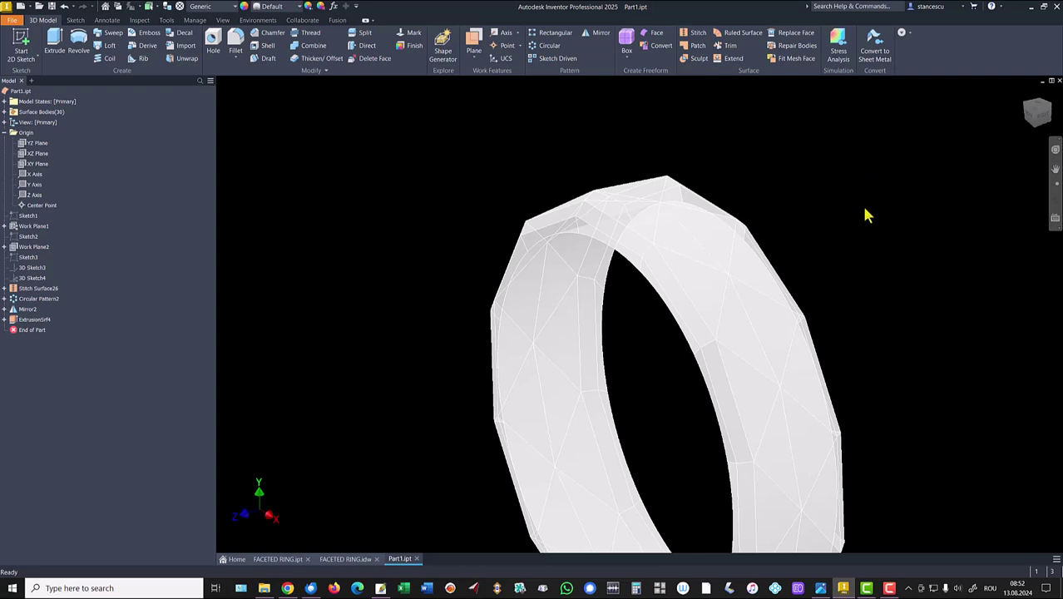
{"action": "key", "text": "F6"}
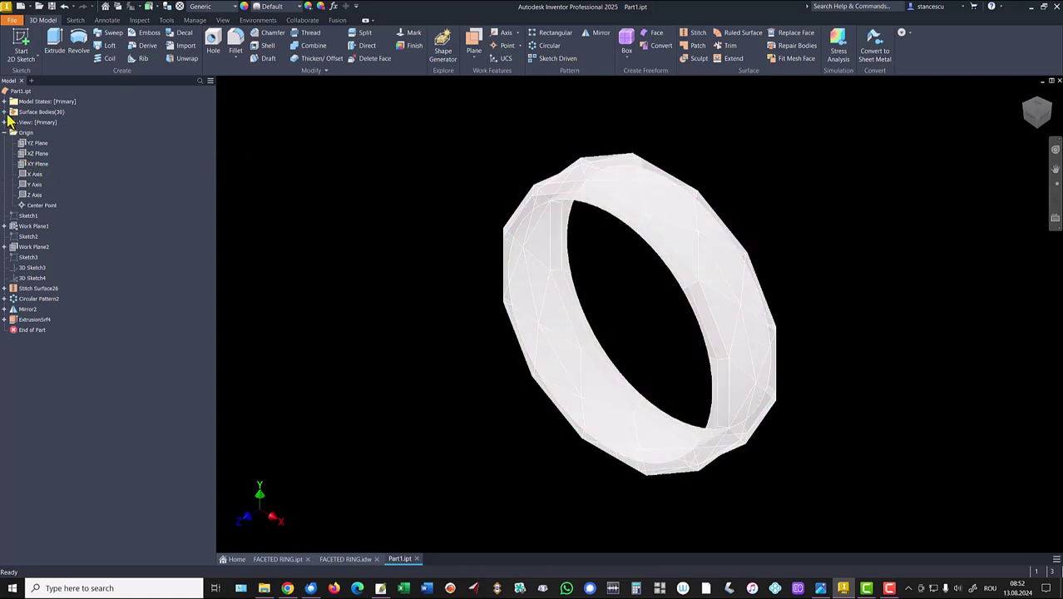
{"action": "left_click", "coordinate": [6, 112]}
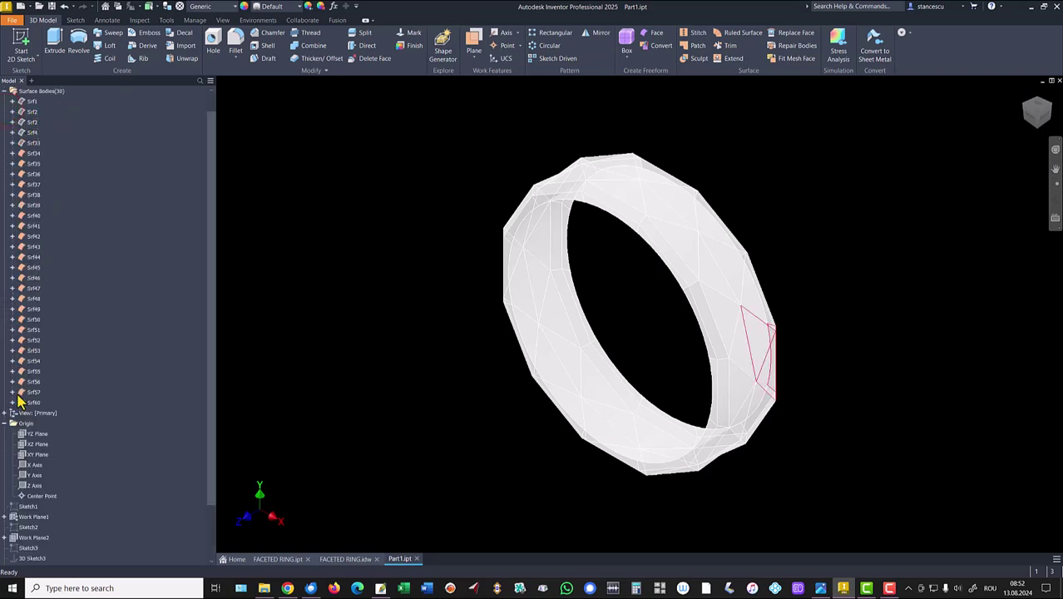
{"action": "left_click", "coordinate": [7, 91]}
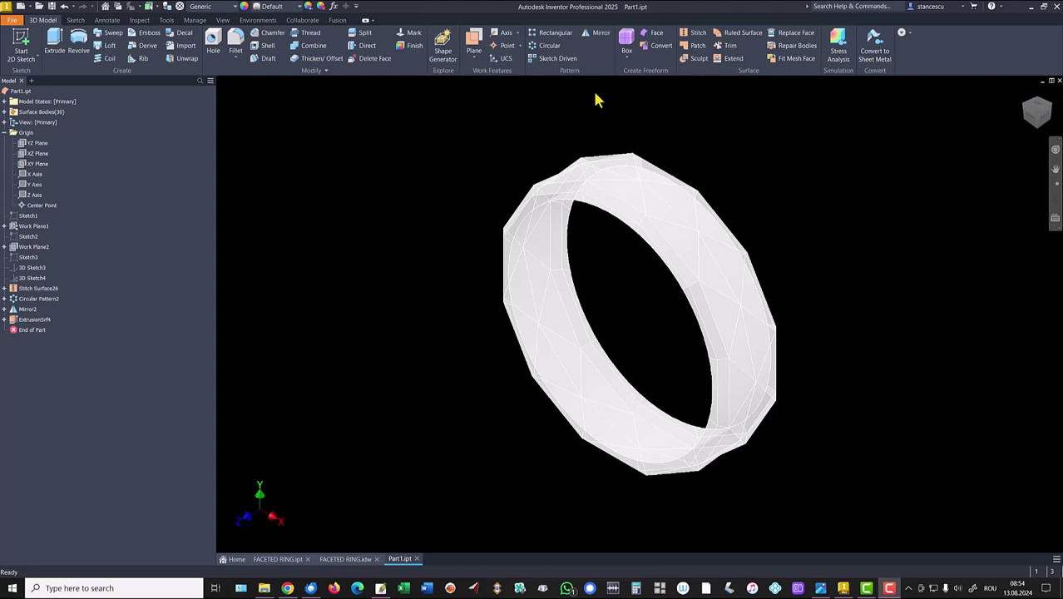
Start Sculpt and select ExtrusionSrf4, the stitched ring surface, and the top and right-side ring faces.
{"action": "left_click", "coordinate": [697, 60]}
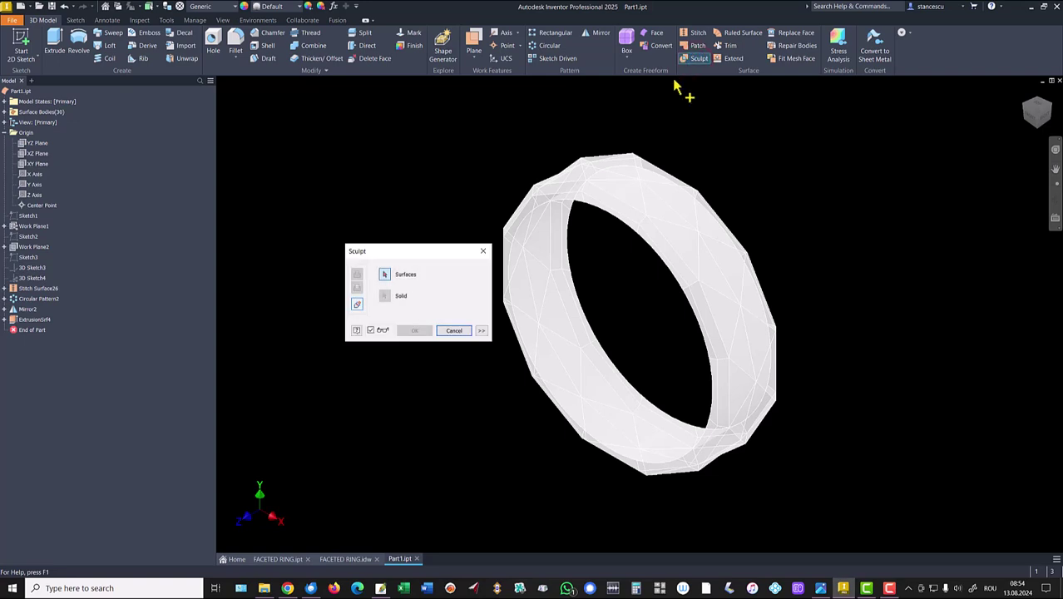
{"action": "left_click", "coordinate": [541, 264]}
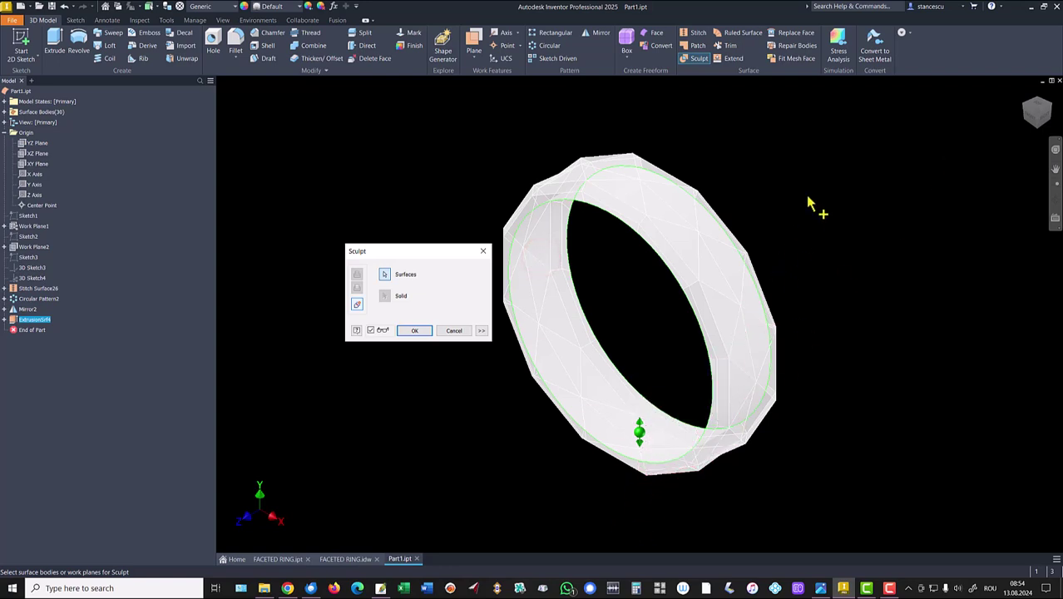
{"action": "left_click", "coordinate": [616, 202]}
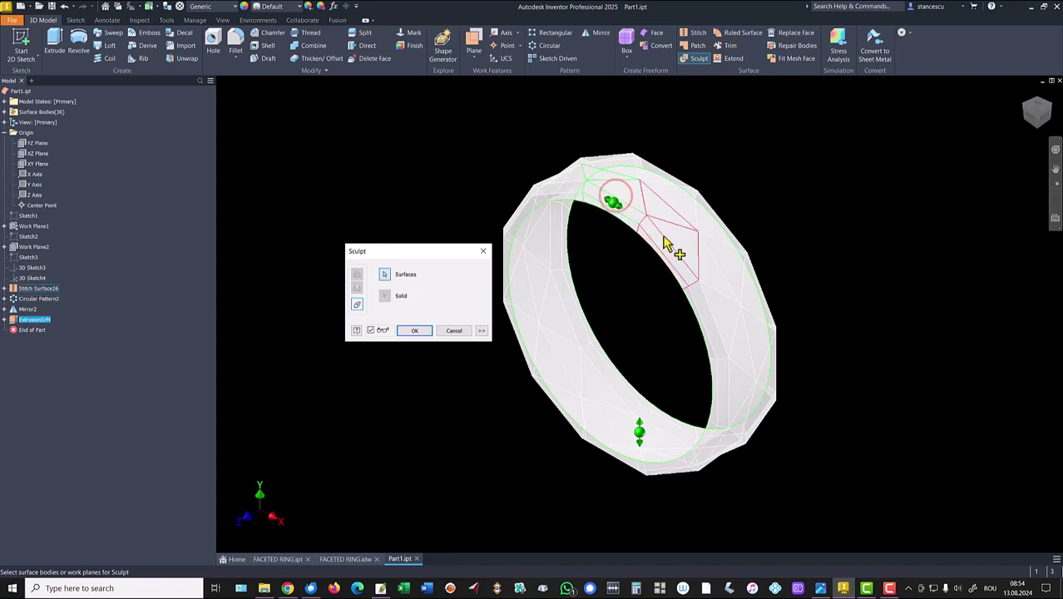
{"action": "left_click", "coordinate": [713, 309]}
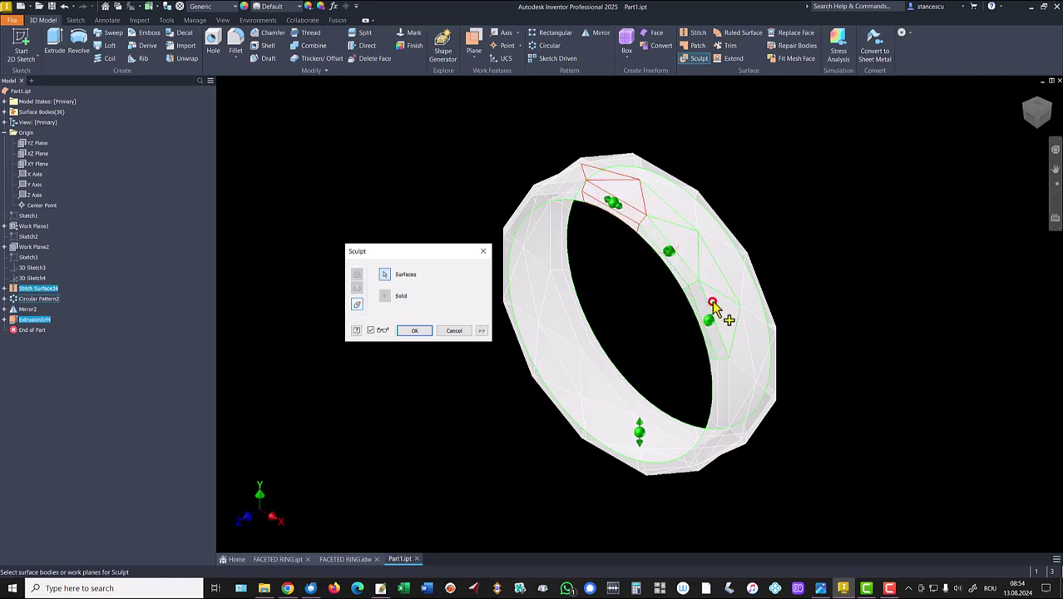
{"action": "left_click", "coordinate": [647, 175]}
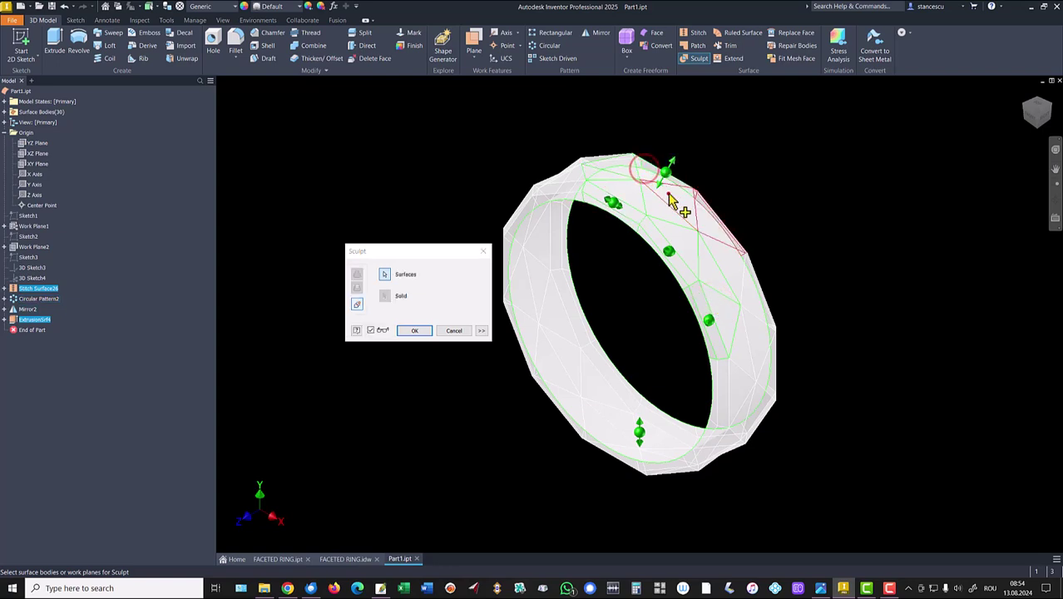
{"action": "left_click", "coordinate": [715, 238]}
{"action": "left_click", "coordinate": [733, 267]}
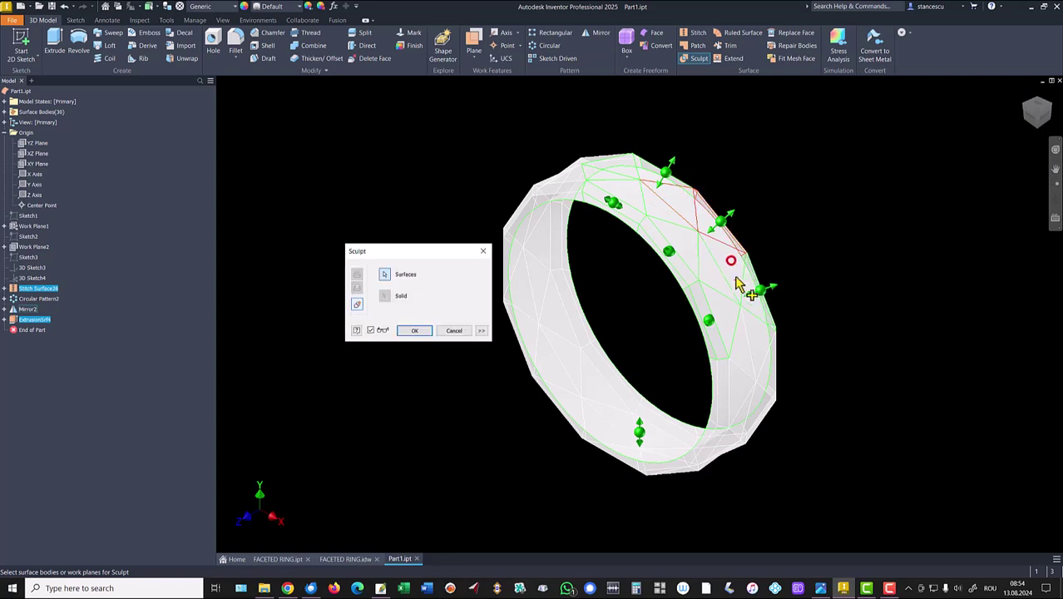
{"action": "left_click", "coordinate": [764, 351]}
{"action": "left_click", "coordinate": [735, 378]}
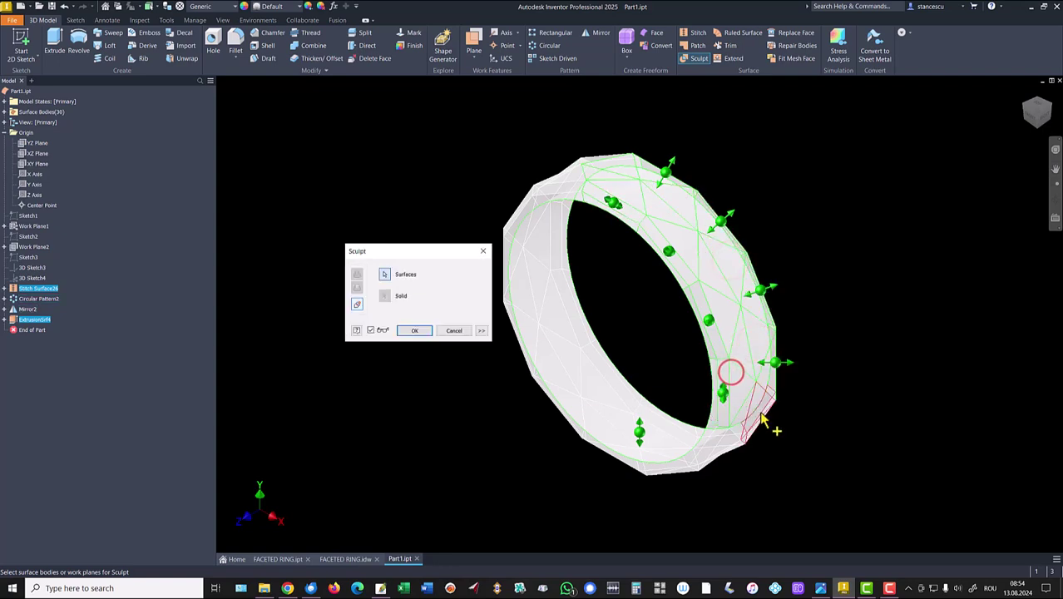
{"action": "left_click", "coordinate": [764, 420]}
Add the remaining lower faces and the ring surface body, then create Sculpt1 and return to the home view.
{"action": "mouse_move", "coordinate": [715, 453]}
{"action": "middle_mouse_down", "text": "shift"}
{"action": "mouse_move", "coordinate": [765, 439]}
{"action": "mouse_move", "coordinate": [806, 399]}
{"action": "mouse_move", "coordinate": [777, 354]}
{"action": "mouse_move", "coordinate": [800, 318]}
{"action": "mouse_move", "coordinate": [782, 352]}
{"action": "mouse_move", "coordinate": [754, 349]}
{"action": "mouse_move", "coordinate": [745, 375]}
{"action": "mouse_move", "coordinate": [746, 363]}
{"action": "middle_mouse_up", "text": "shift"}
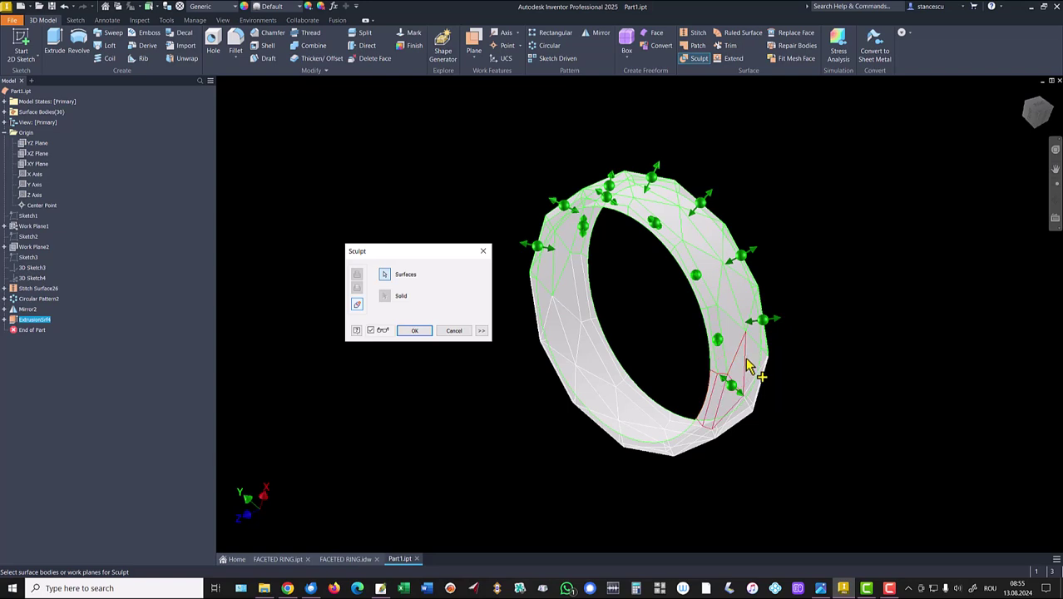
{"action": "left_click", "coordinate": [739, 375]}
{"action": "mouse_move", "coordinate": [755, 371]}
{"action": "middle_mouse_down", "text": "shift"}
{"action": "mouse_move", "coordinate": [823, 355]}
{"action": "mouse_move", "coordinate": [724, 392]}
{"action": "middle_mouse_up", "text": "shift"}
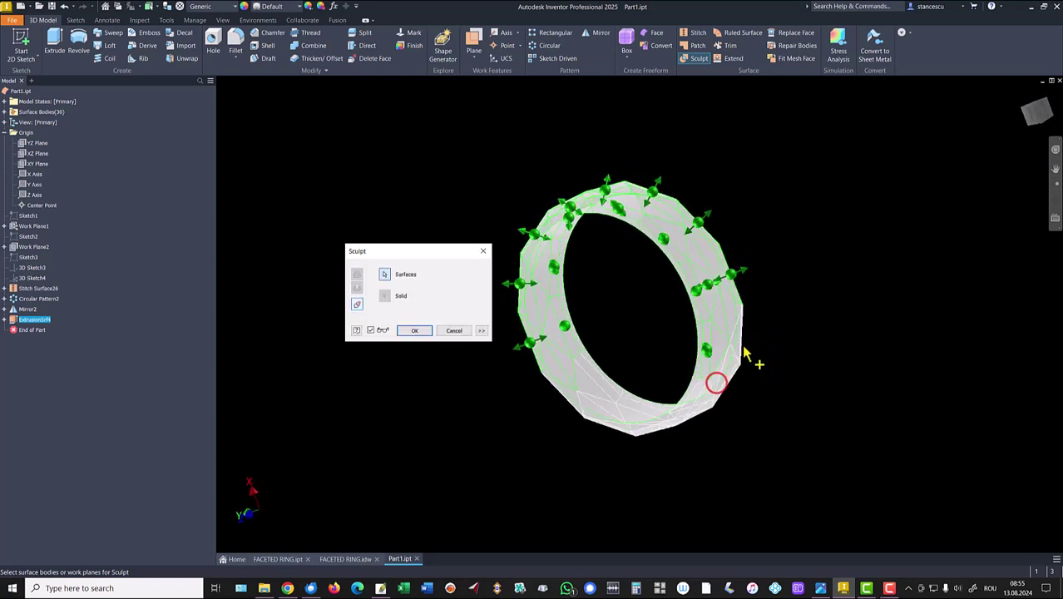
{"action": "middle_click_drag", "start_coordinate": [744, 353], "coordinate": [723, 310], "text": "shift"}
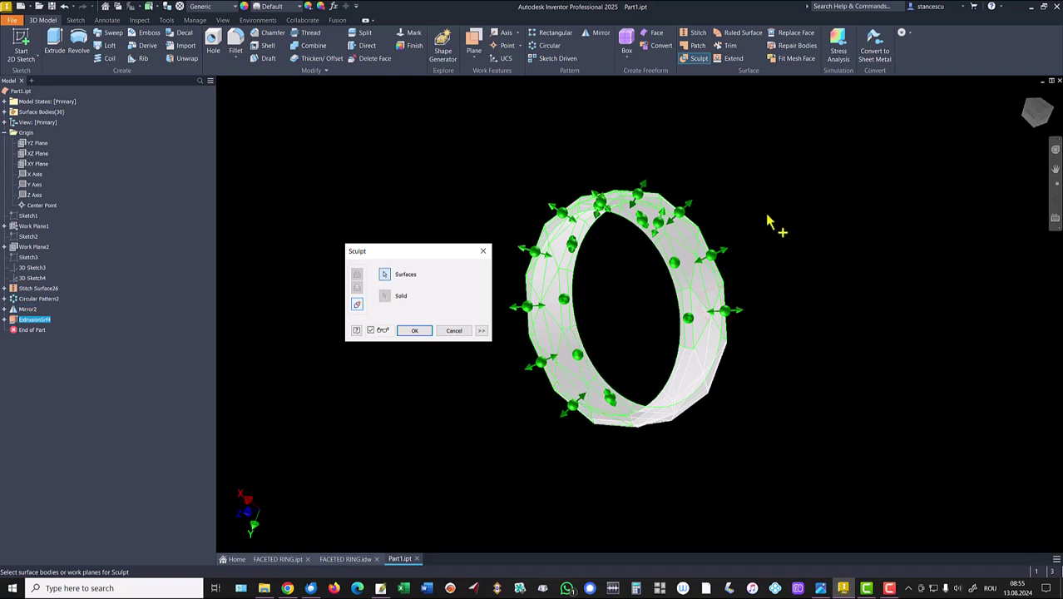
{"action": "mouse_move", "coordinate": [758, 349]}
{"action": "middle_mouse_down", "text": "shift"}
{"action": "mouse_move", "coordinate": [724, 379]}
{"action": "mouse_move", "coordinate": [731, 365]}
{"action": "mouse_move", "coordinate": [689, 350]}
{"action": "mouse_move", "coordinate": [709, 336]}
{"action": "mouse_move", "coordinate": [690, 341]}
{"action": "mouse_move", "coordinate": [658, 363]}
{"action": "mouse_move", "coordinate": [686, 378]}
{"action": "mouse_move", "coordinate": [700, 351]}
{"action": "mouse_move", "coordinate": [678, 330]}
{"action": "middle_mouse_up", "text": "shift"}
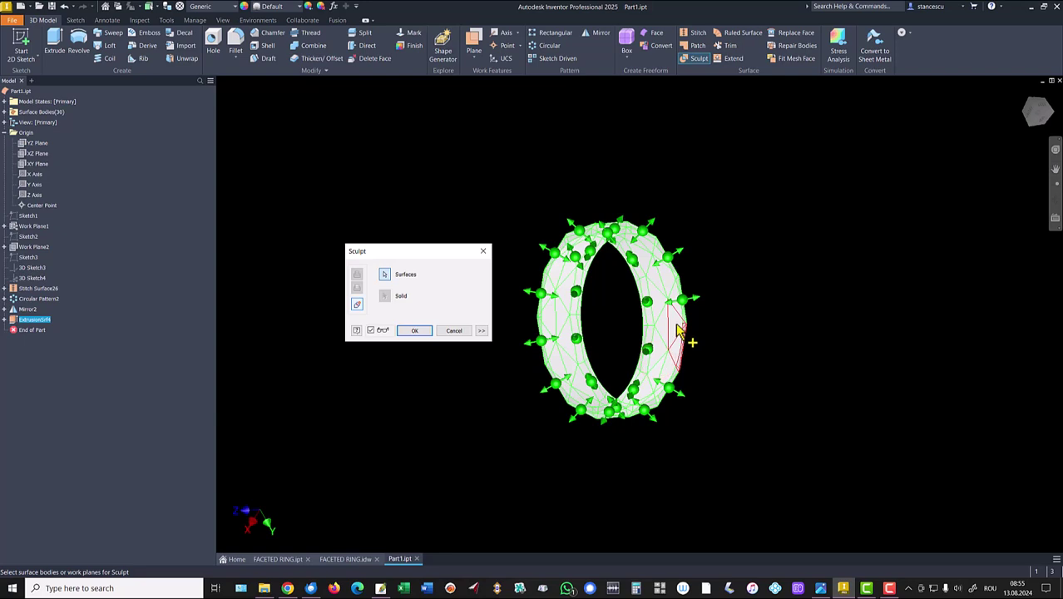
{"action": "left_click", "coordinate": [677, 330]}
{"action": "mouse_move", "coordinate": [826, 239]}
{"action": "middle_mouse_down", "text": "shift"}
{"action": "mouse_move", "coordinate": [524, 361]}
{"action": "mouse_move", "coordinate": [671, 267]}
{"action": "mouse_move", "coordinate": [719, 289]}
{"action": "middle_mouse_up", "text": "shift"}
{"action": "scroll", "coordinate": [621, 303], "scroll_direction": "down", "scroll_amount": 5}
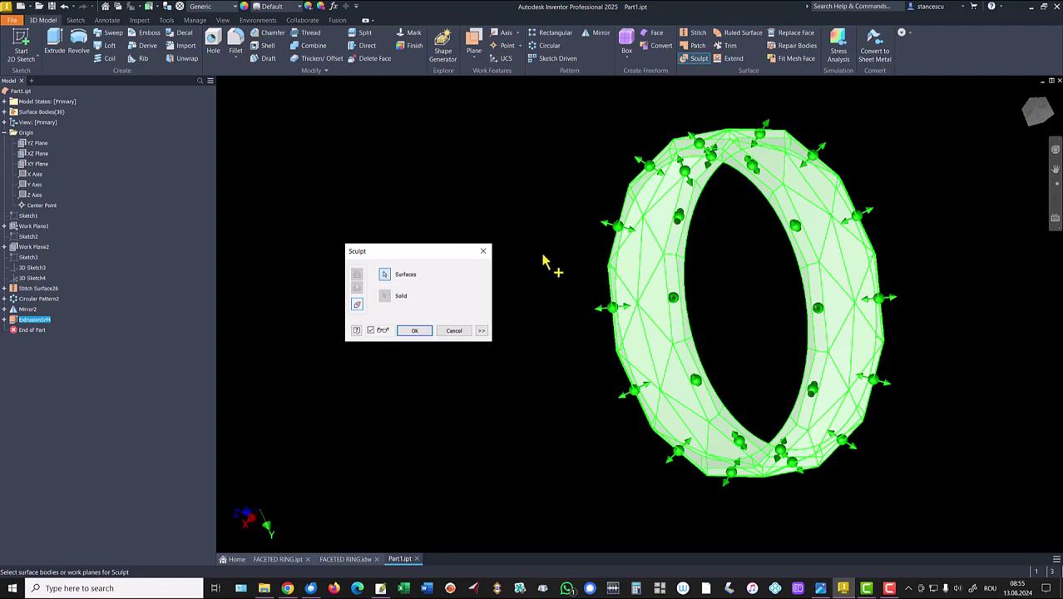
{"action": "left_click", "coordinate": [415, 331]}
{"action": "key", "text": "F6"}
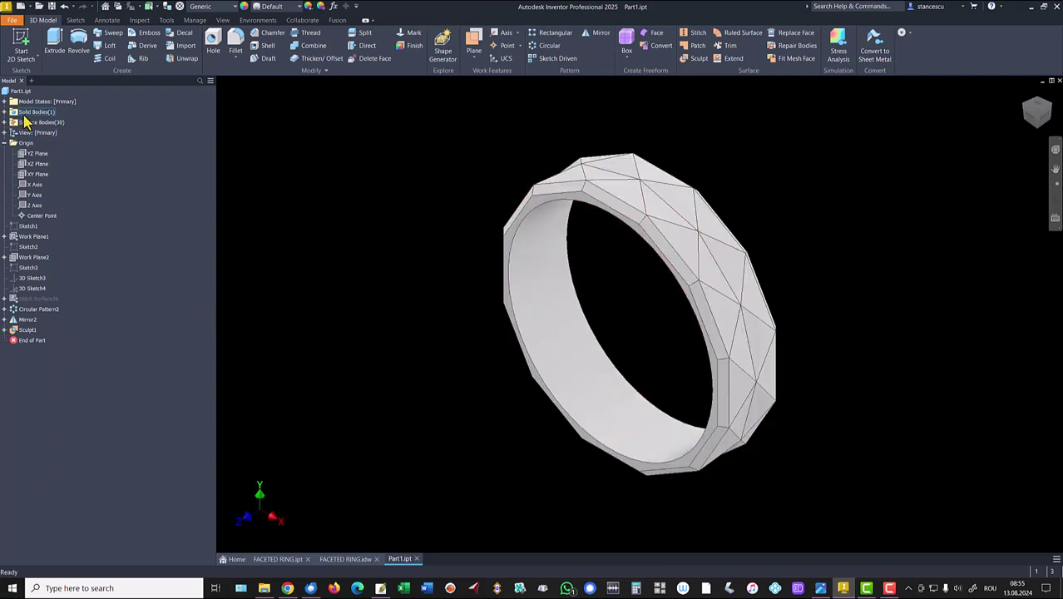
Clear the ring selection and set the Application Options in-canvas colour scheme to Presentation.
{"action": "left_click", "coordinate": [361, 405]}
{"action": "key", "text": "alt"}
{"action": "key", "text": "f"}
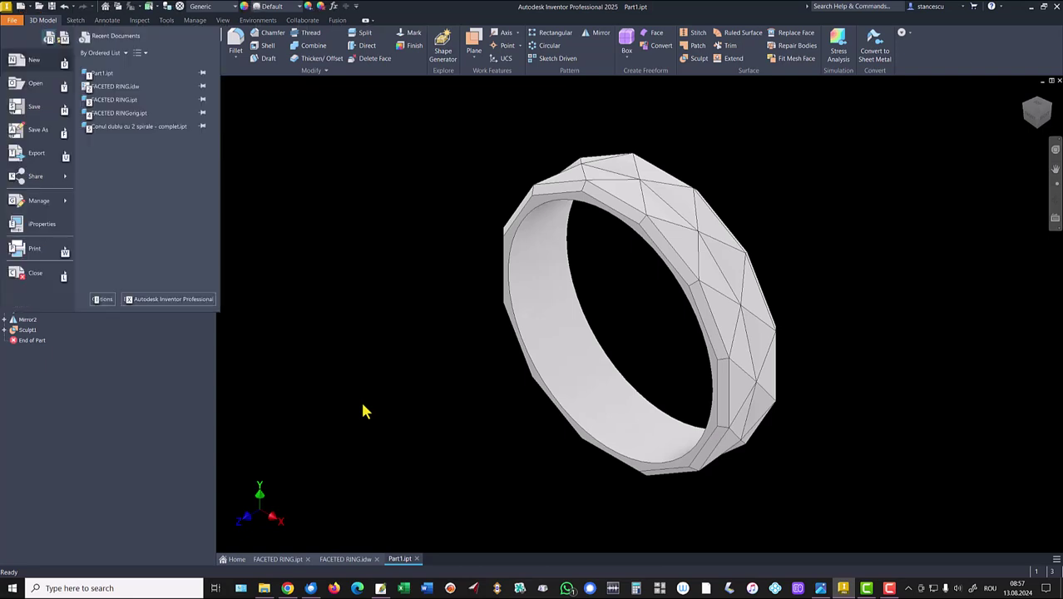
{"action": "key", "text": "Escape"}
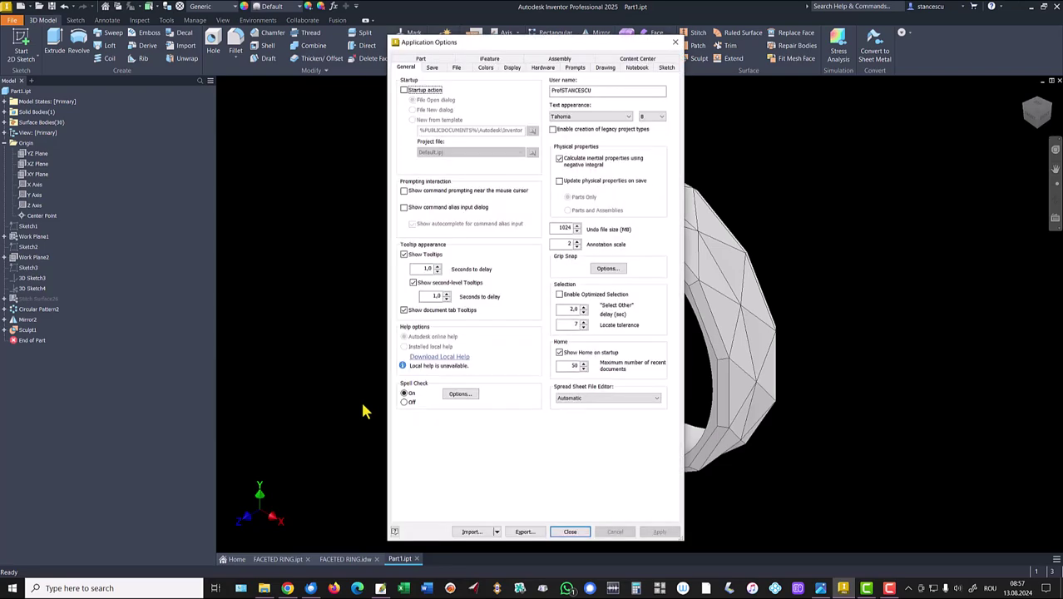
{"action": "left_click", "coordinate": [486, 68]}
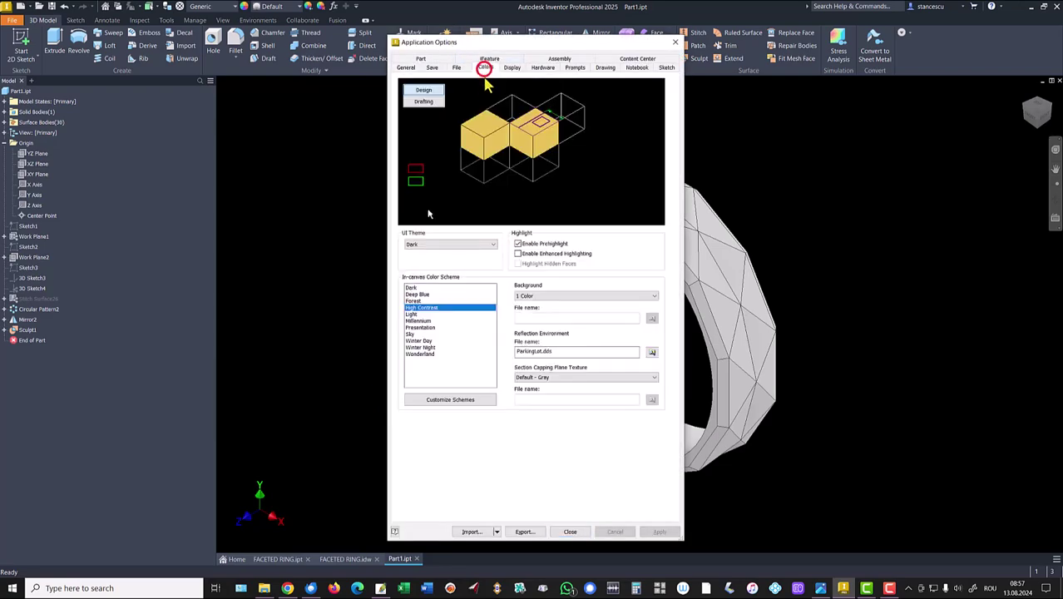
{"action": "left_click", "coordinate": [419, 328]}
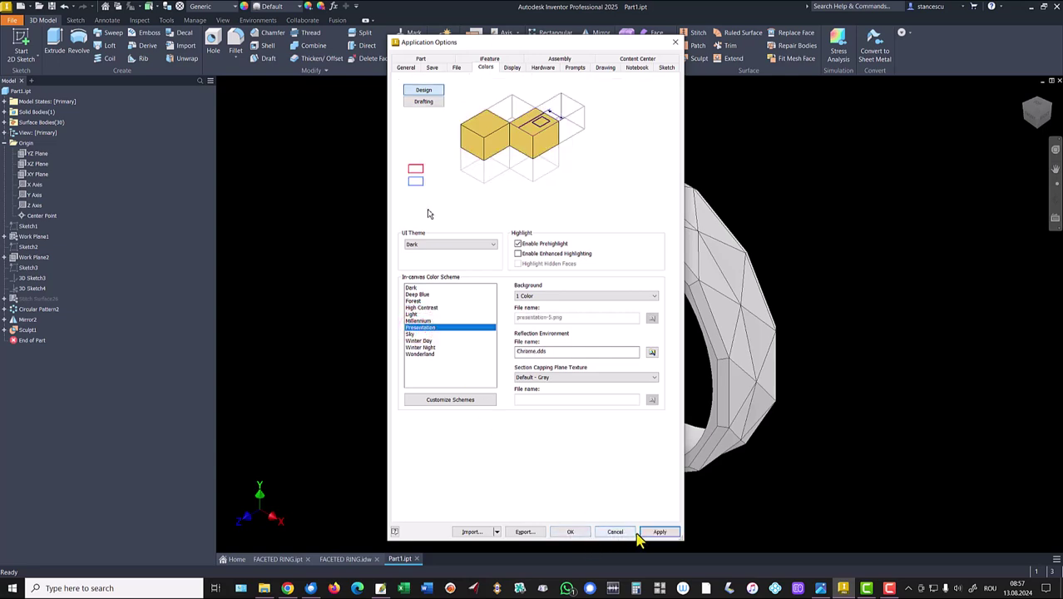
{"action": "left_click", "coordinate": [559, 534]}
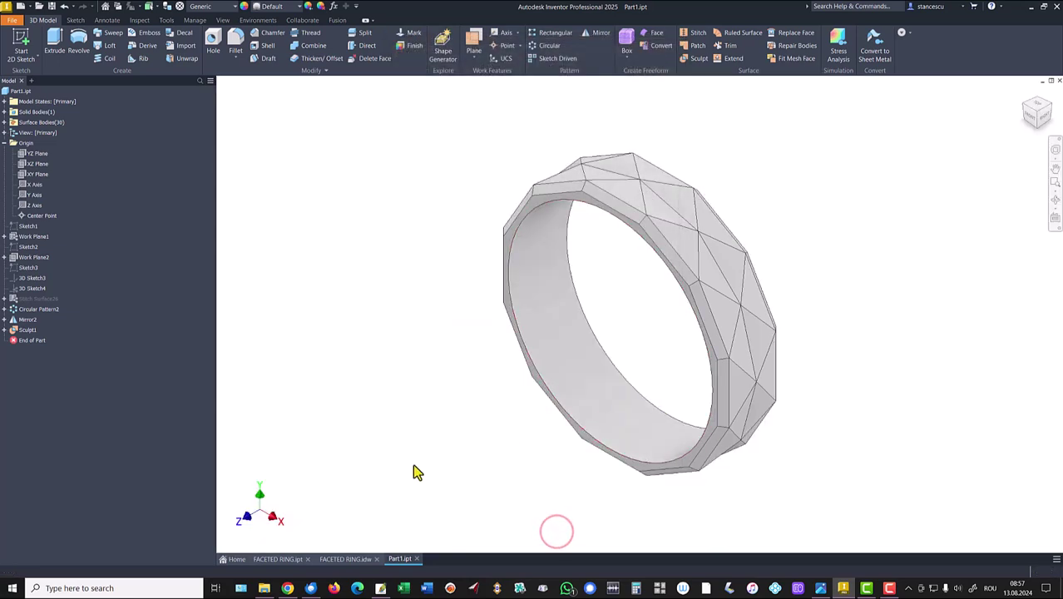
After checking the FACETED RING drawing, fillet the ring's inner and outer circular edges at 0,3.
{"action": "left_click", "coordinate": [348, 559]}
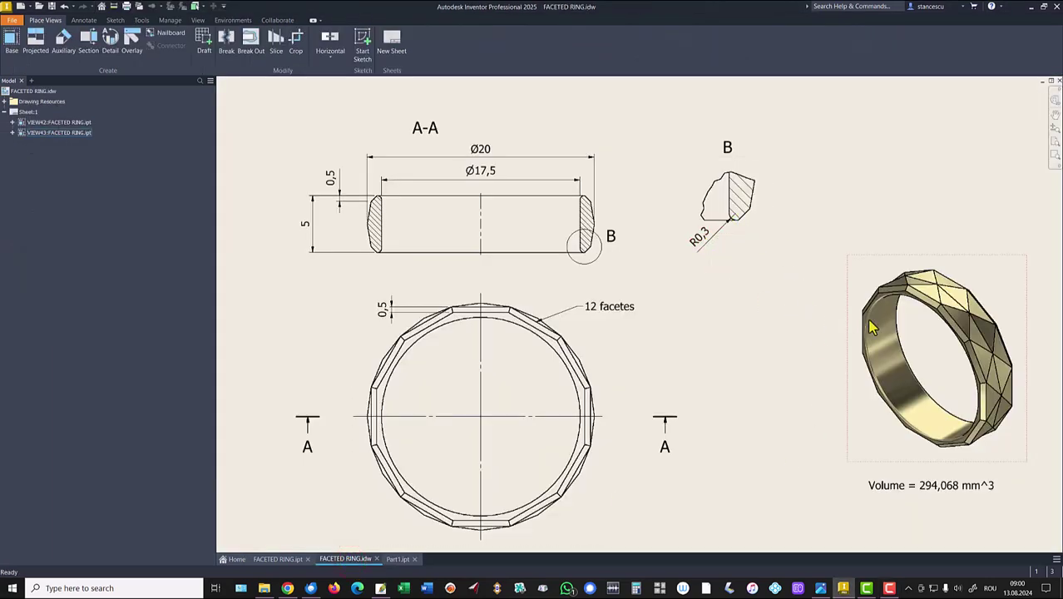
{"action": "left_click", "coordinate": [398, 557]}
{"action": "left_click", "coordinate": [516, 323]}
{"action": "left_click", "coordinate": [532, 310]}
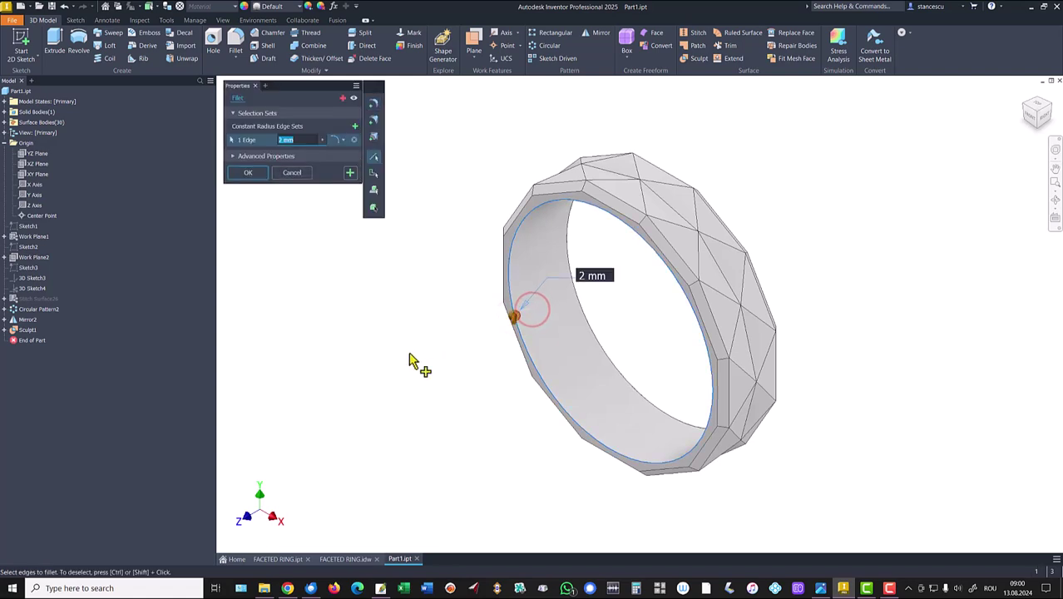
{"action": "type", "text": "0,3"}
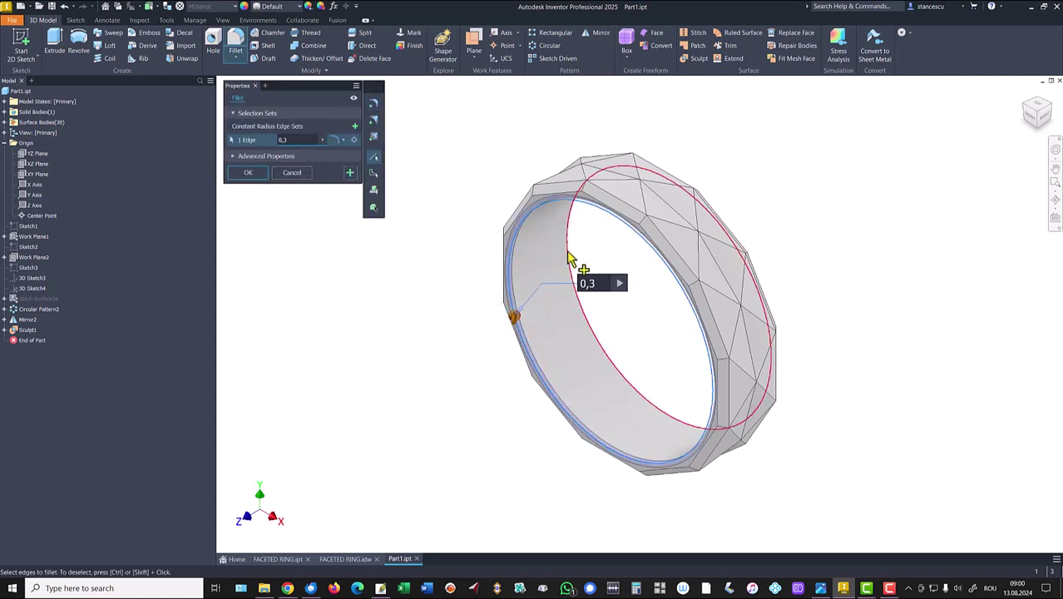
{"action": "left_click", "coordinate": [568, 258]}
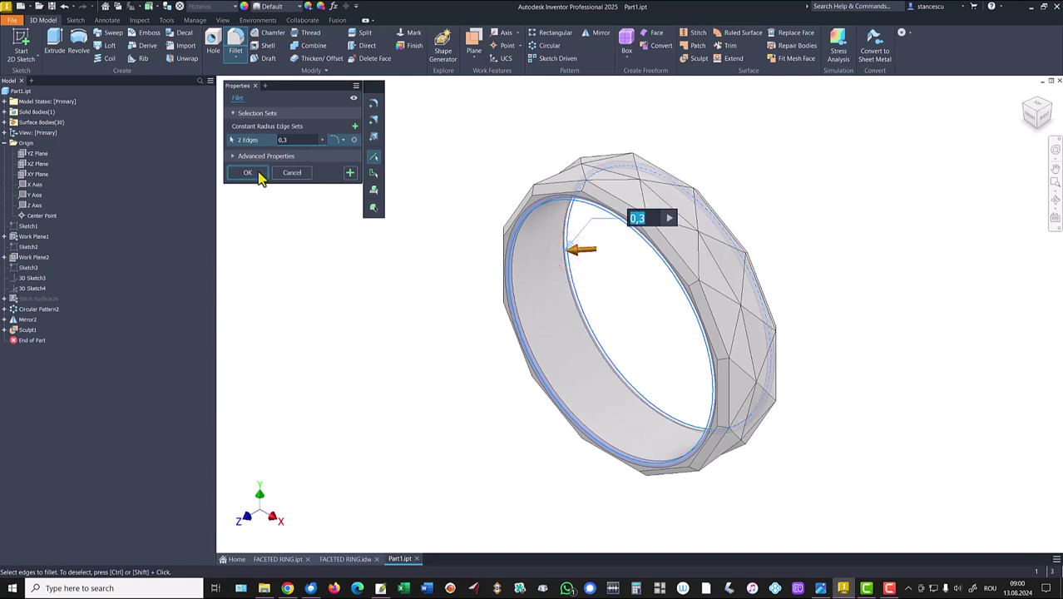
{"action": "left_click", "coordinate": [262, 175]}
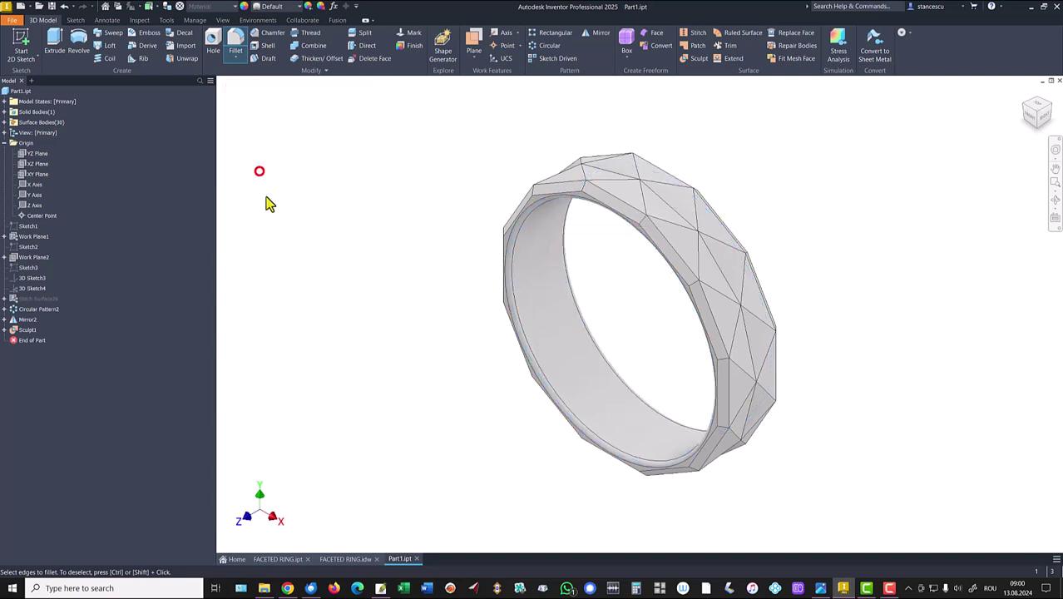
Update Part1's physical iProperties and copy the 294,068 mm^3 volume value.
{"action": "left_click", "coordinate": [4, 143]}
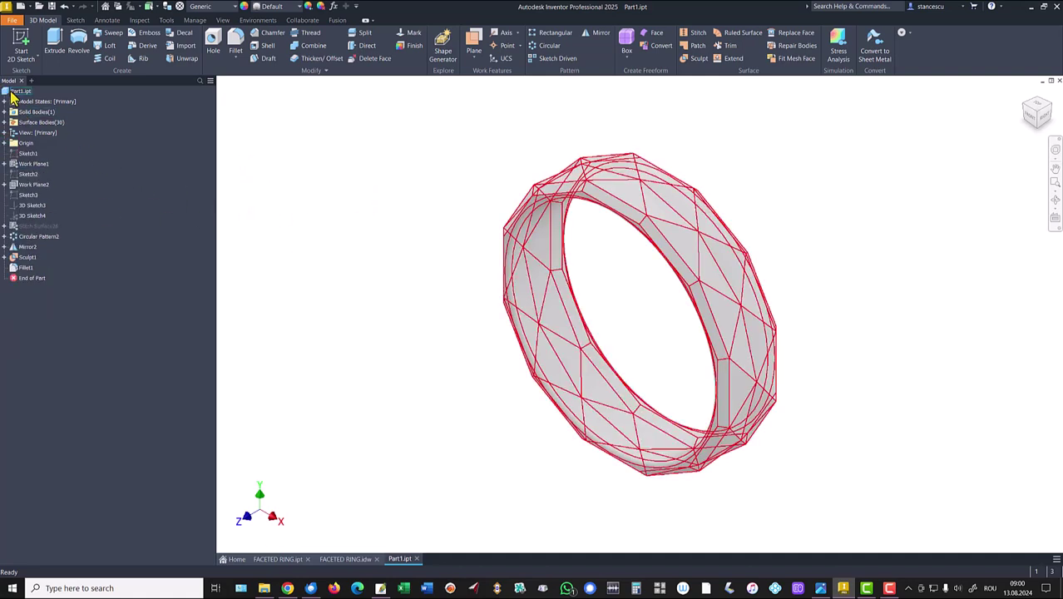
{"action": "left_click", "coordinate": [13, 91]}
{"action": "right_click", "coordinate": [11, 92]}
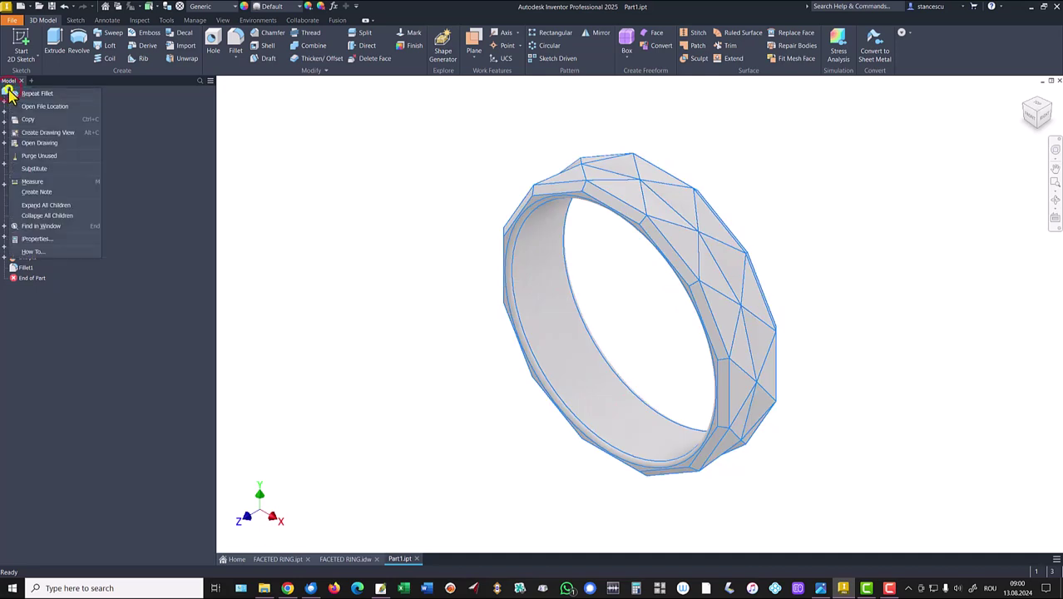
{"action": "left_click", "coordinate": [34, 239]}
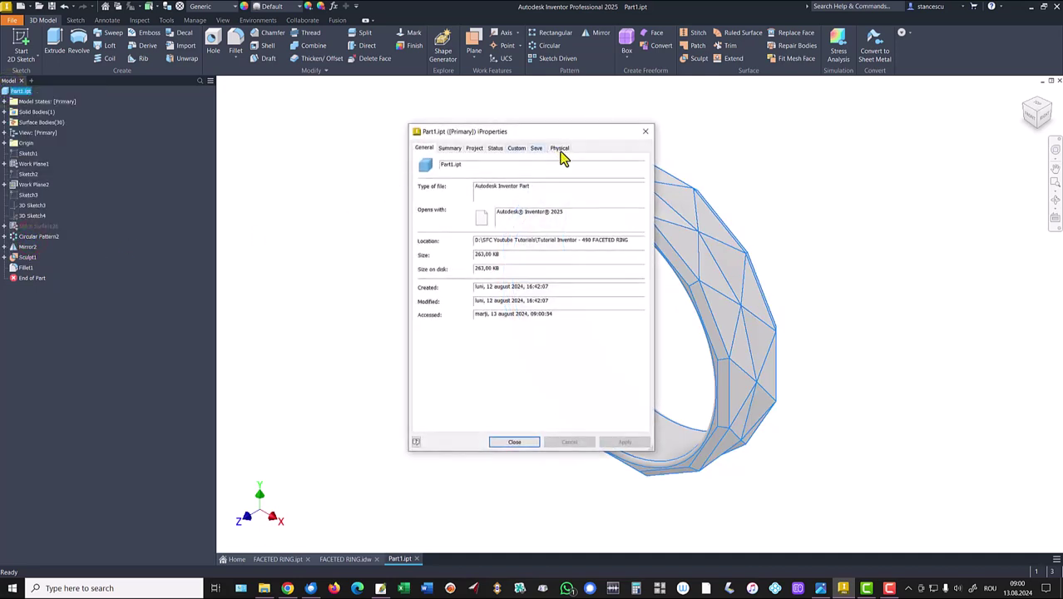
{"action": "left_click", "coordinate": [559, 148]}
{"action": "left_click", "coordinate": [630, 172]}
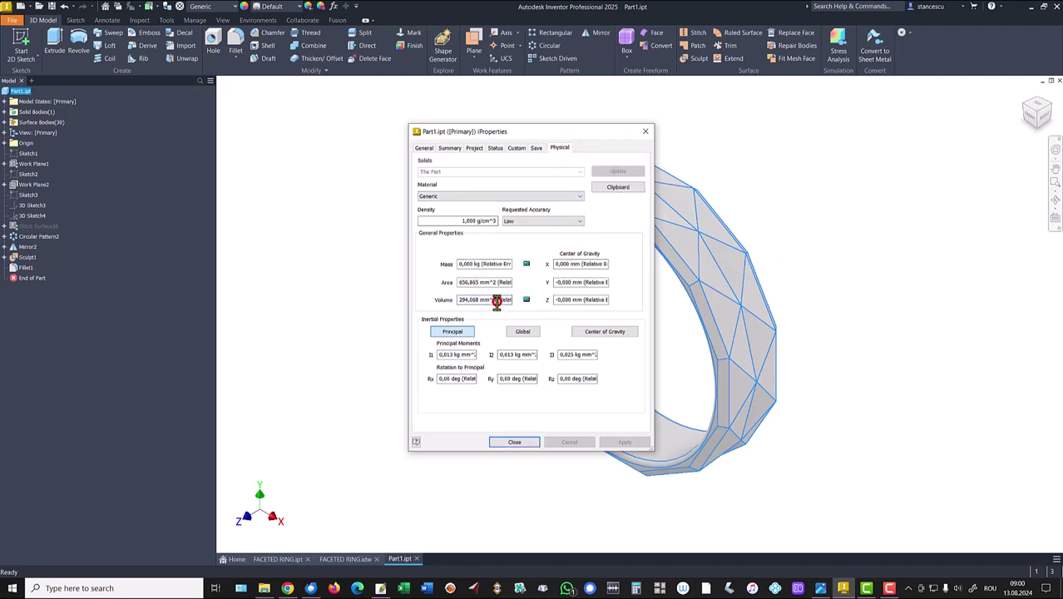
{"action": "left_click_drag", "start_coordinate": [496, 301], "coordinate": [372, 304]}
{"action": "key", "text": "ctrl+c"}
{"action": "left_click", "coordinate": [515, 442]}
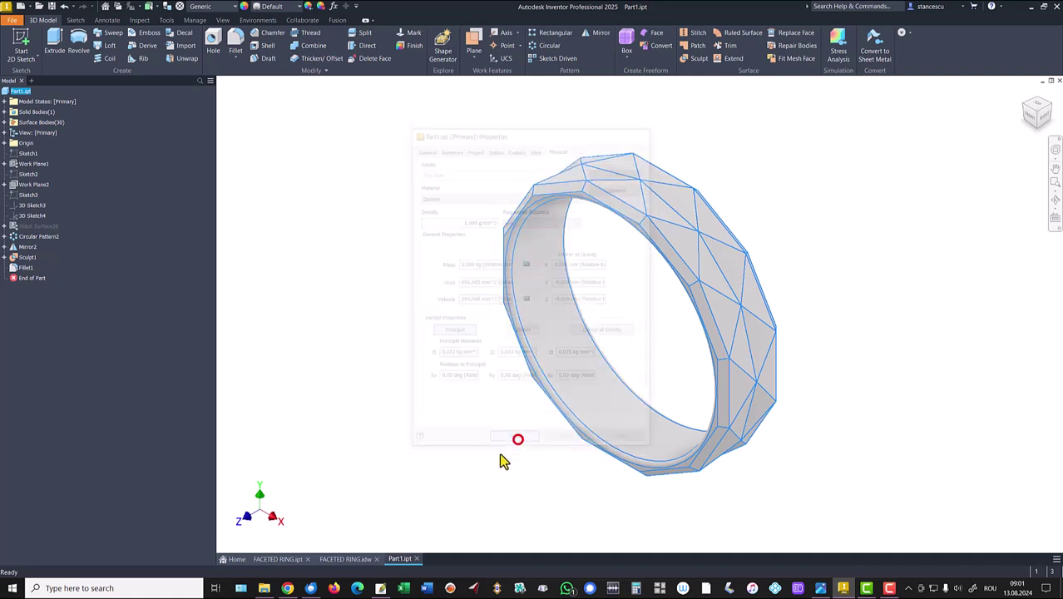
{"action": "left_click", "coordinate": [345, 558]}
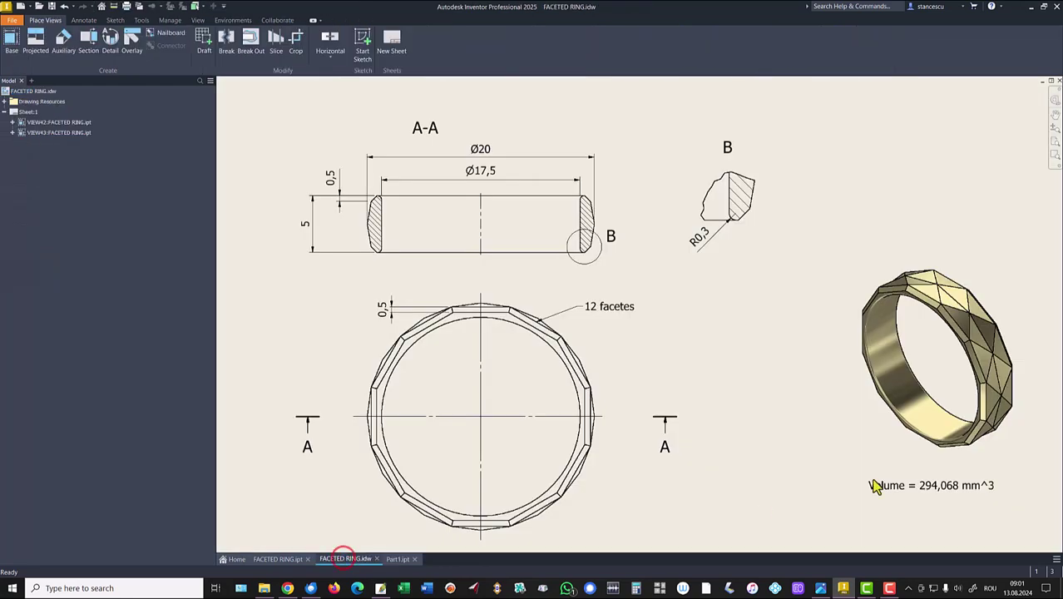
{"action": "left_click", "coordinate": [923, 485]}
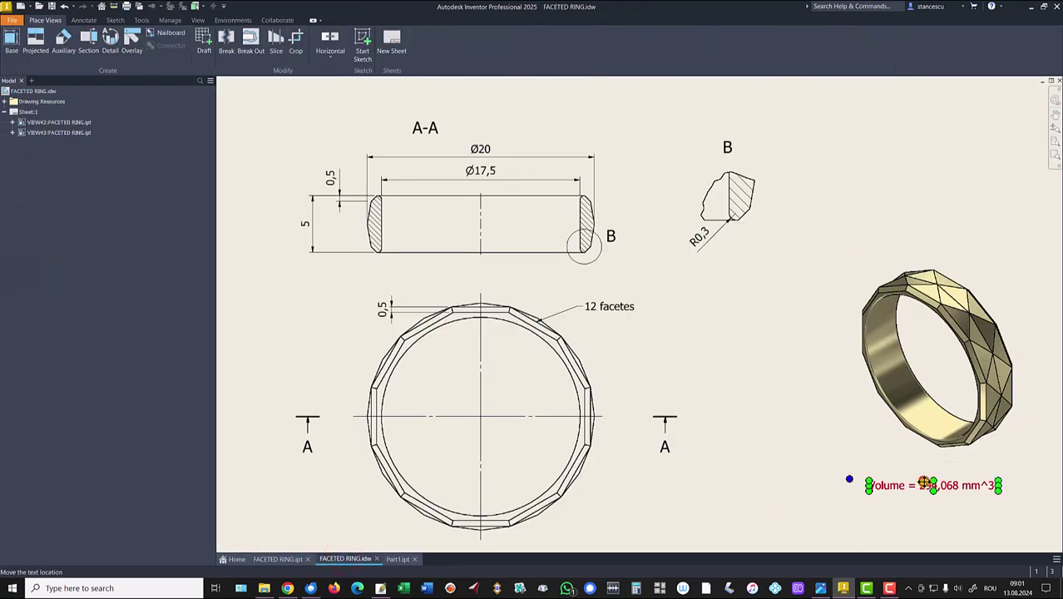
{"action": "double_click", "coordinate": [924, 483]}
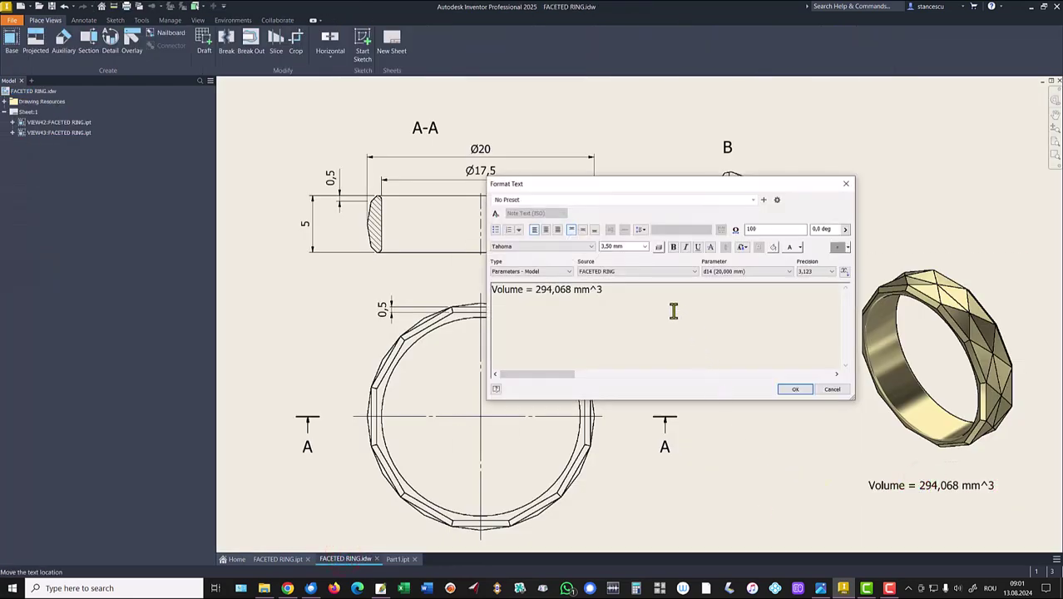
{"action": "key", "text": "Return"}
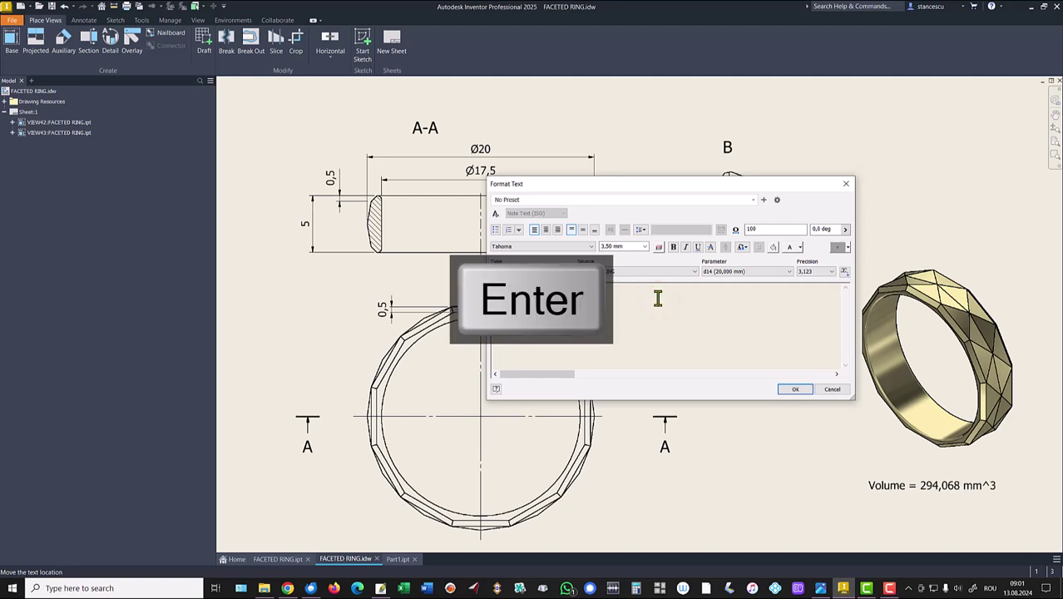
{"action": "key", "text": "ctrl+v"}
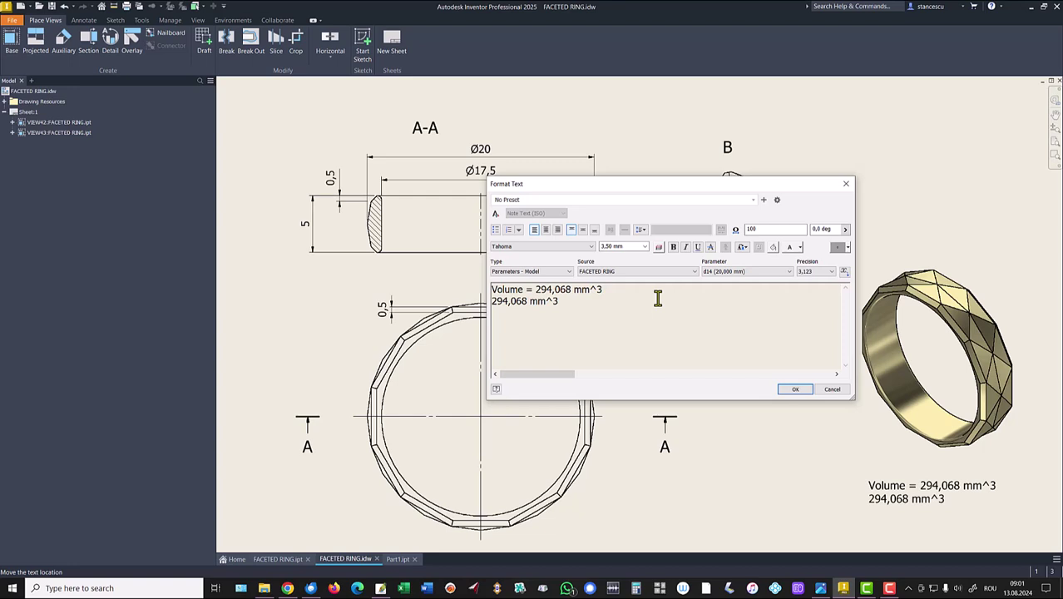
{"action": "left_click", "coordinate": [832, 391]}
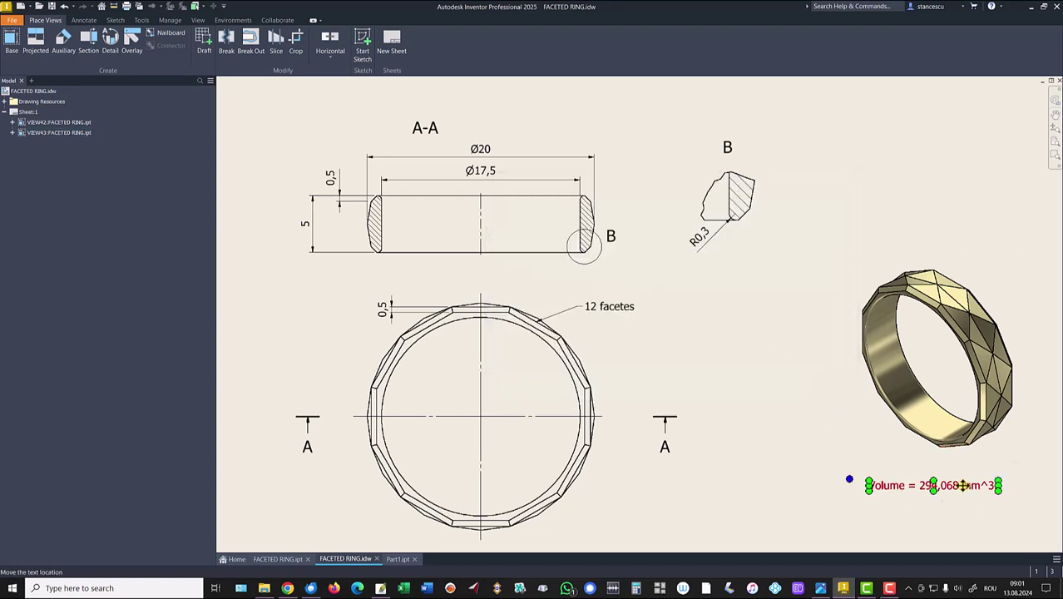
{"action": "left_click", "coordinate": [814, 387]}
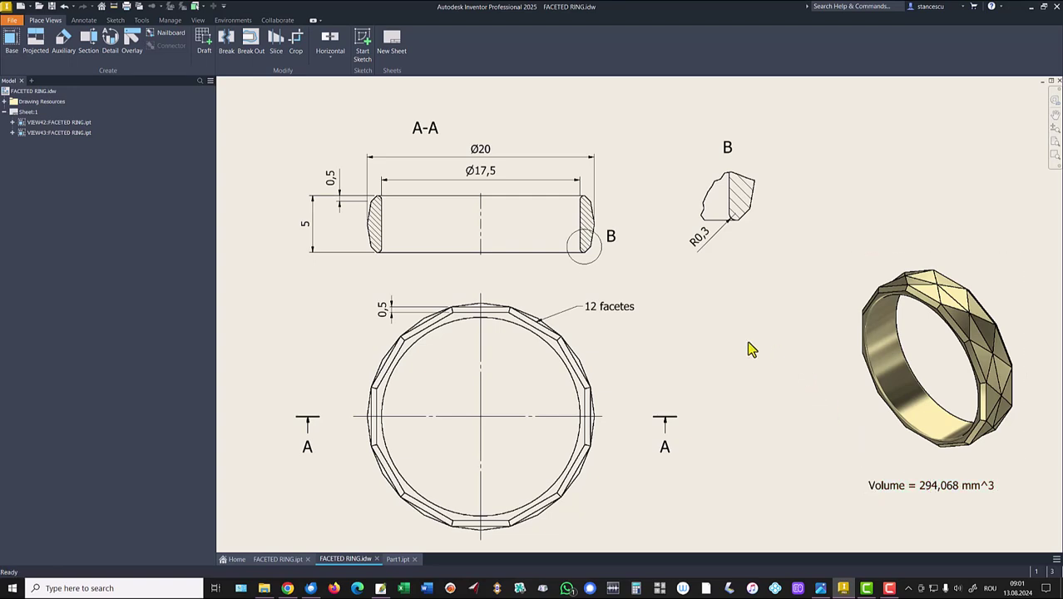
{"action": "left_click", "coordinate": [397, 559]}
Set the ring's material to Gold and switch the lighting style to Default Lights.
{"action": "left_click", "coordinate": [380, 204]}
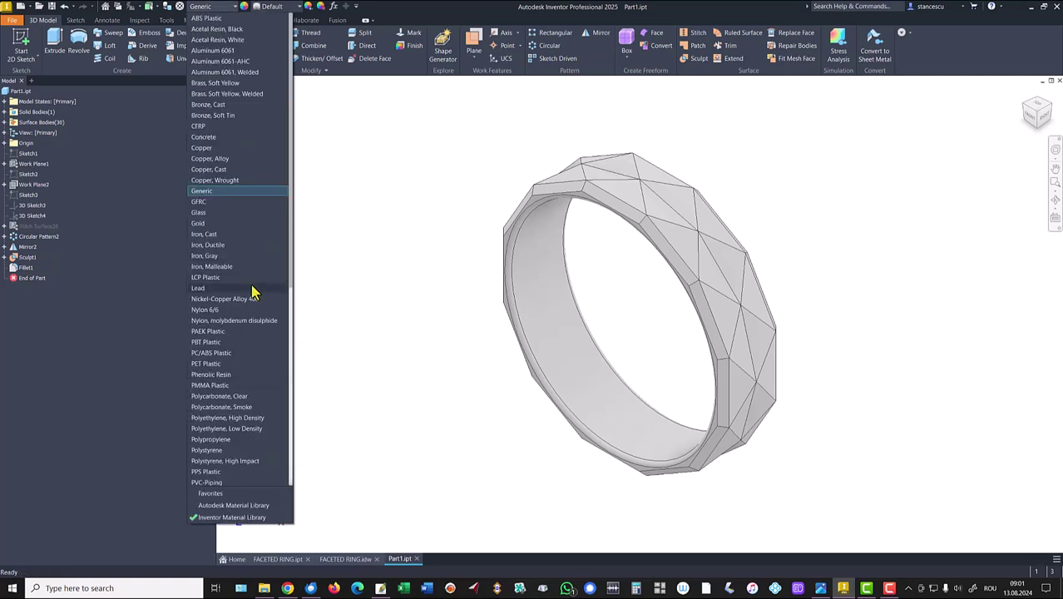
{"action": "left_click", "coordinate": [199, 223]}
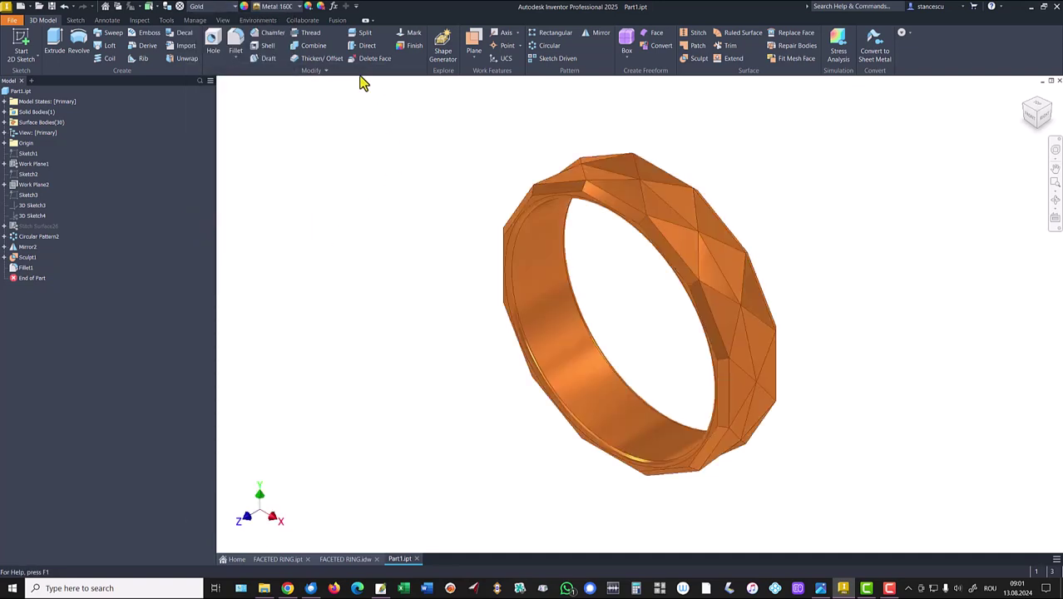
{"action": "left_click", "coordinate": [222, 20]}
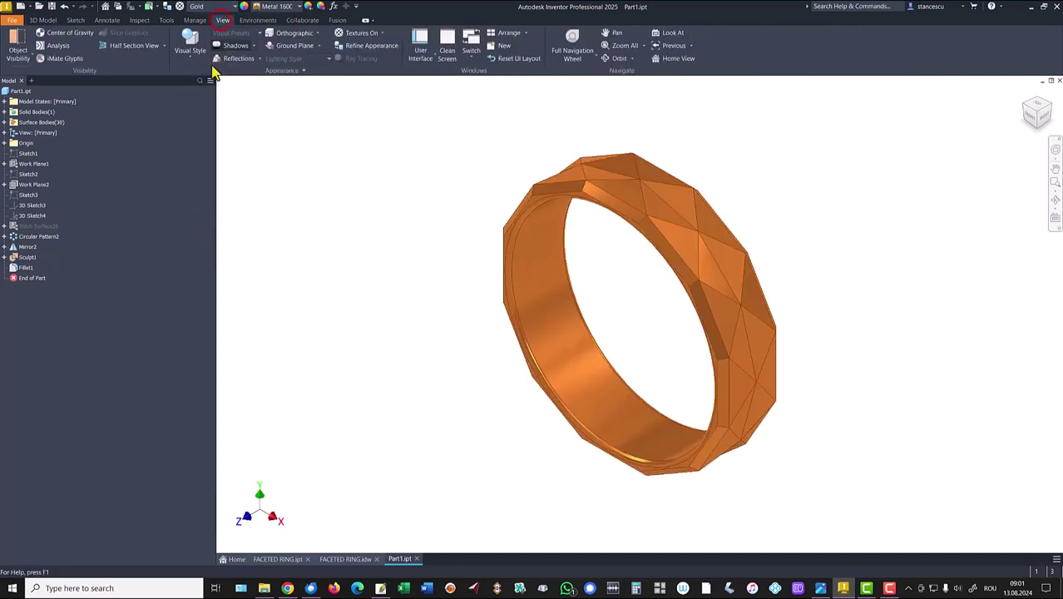
{"action": "left_click", "coordinate": [300, 60]}
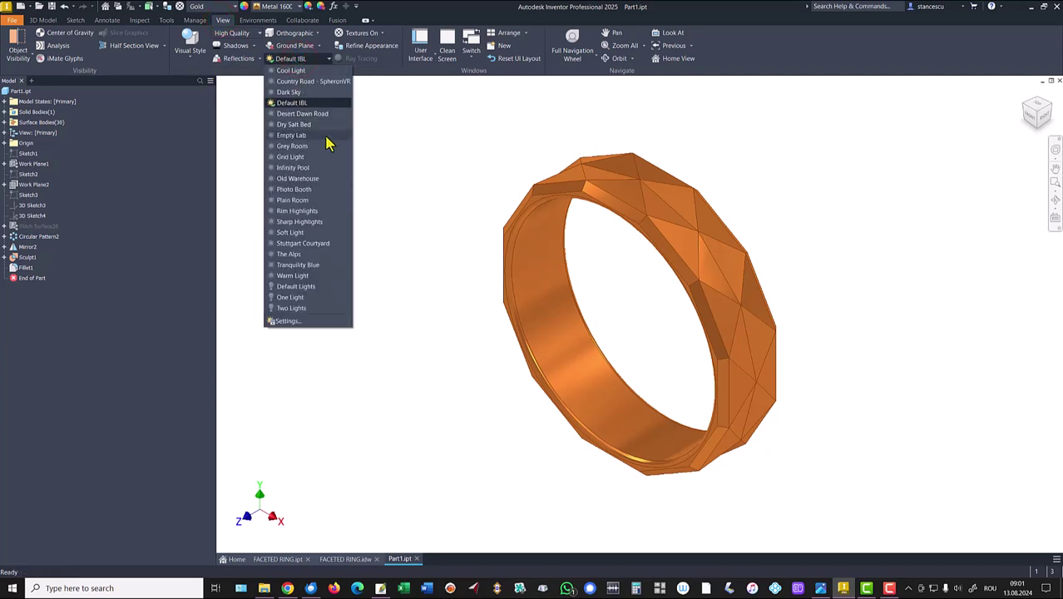
{"action": "left_click", "coordinate": [299, 286]}
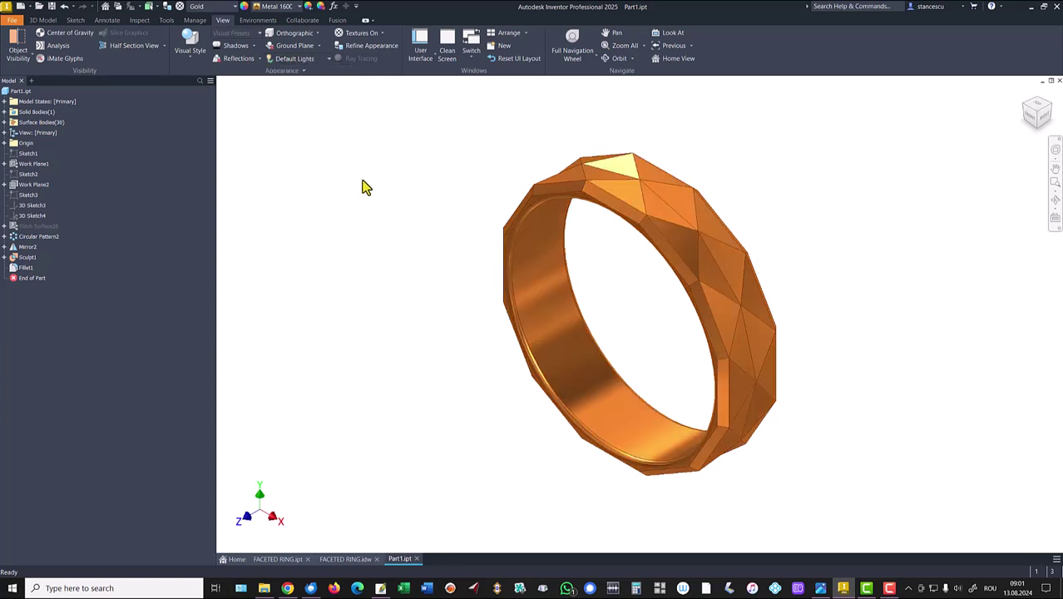
Apply the Gold - Metal appearance to the ring and return to the home view.
{"action": "left_click", "coordinate": [299, 8]}
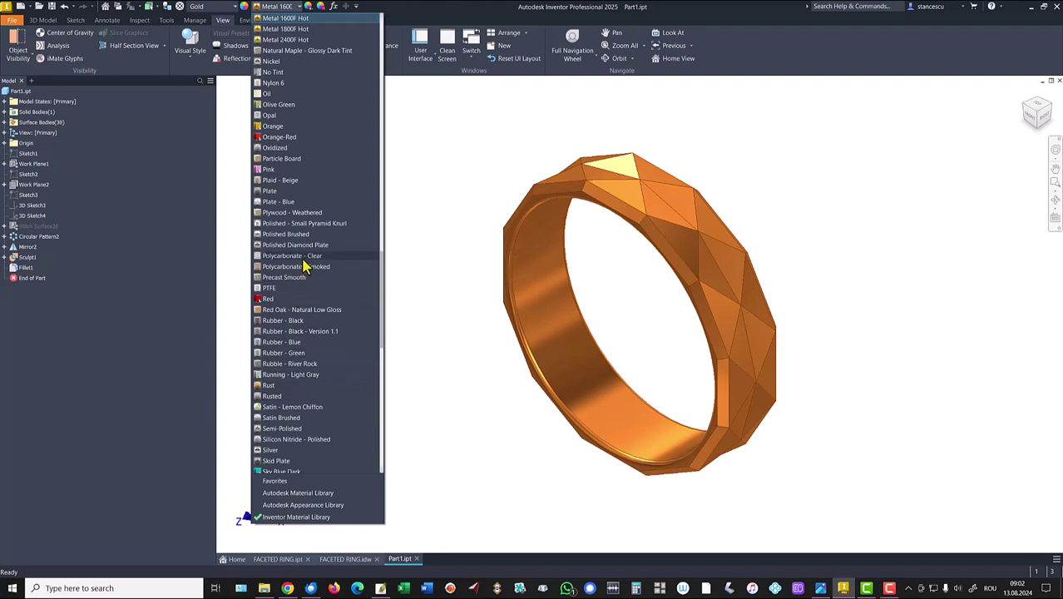
{"action": "scroll", "coordinate": [304, 264], "scroll_direction": "up", "scroll_amount": 10}
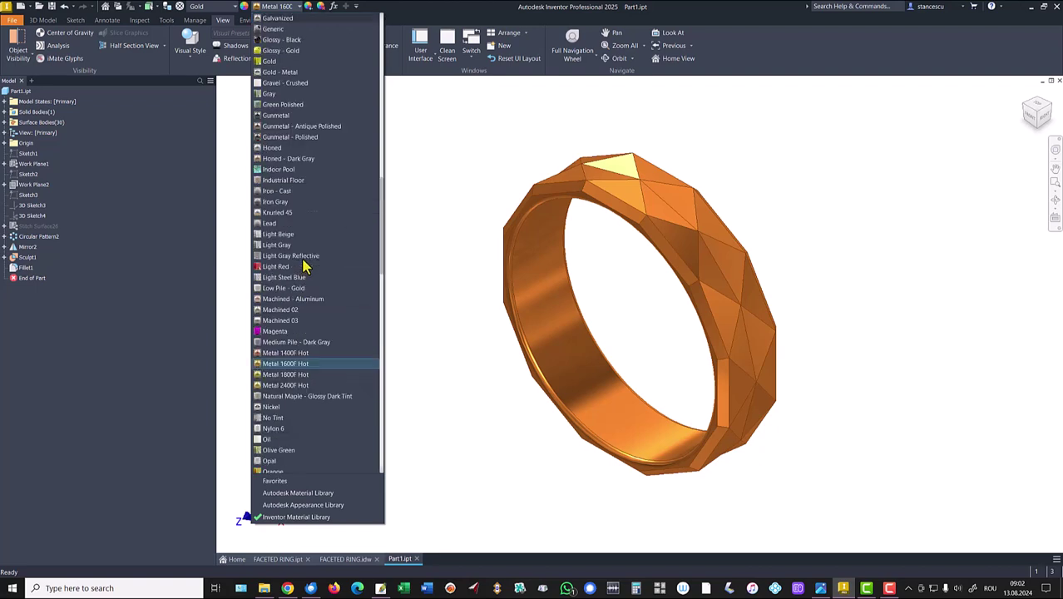
{"action": "left_click", "coordinate": [281, 73]}
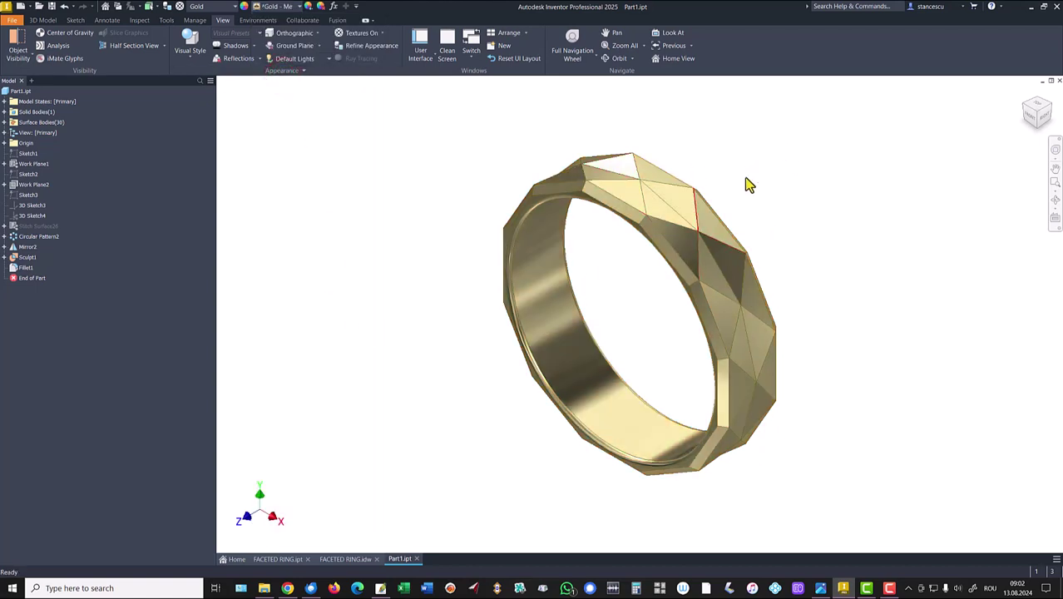
{"action": "middle_click_drag", "start_coordinate": [841, 175], "coordinate": [846, 185], "text": "shift"}
{"action": "key", "text": "F6"}
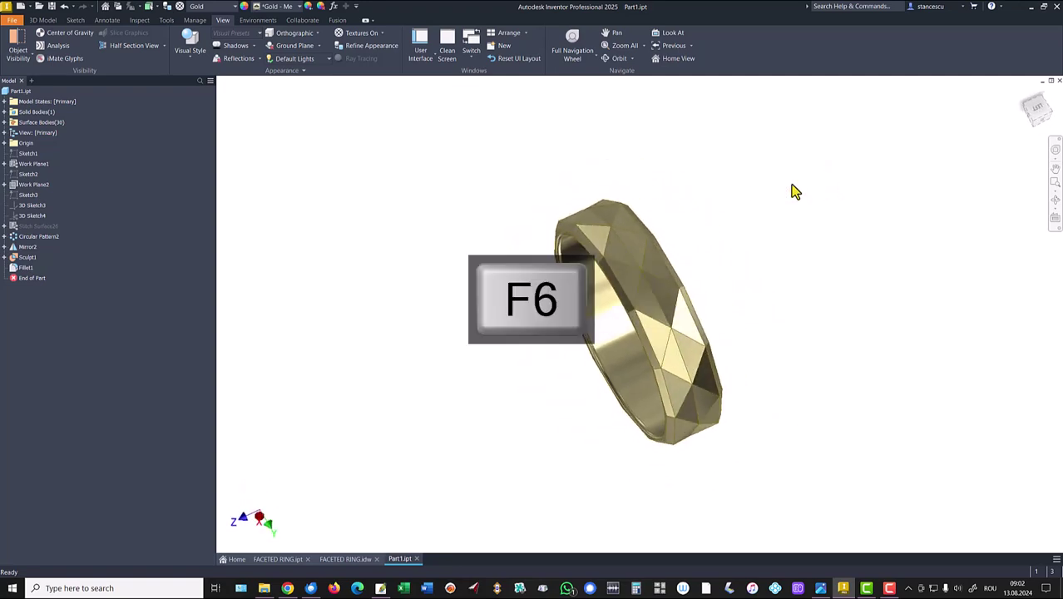